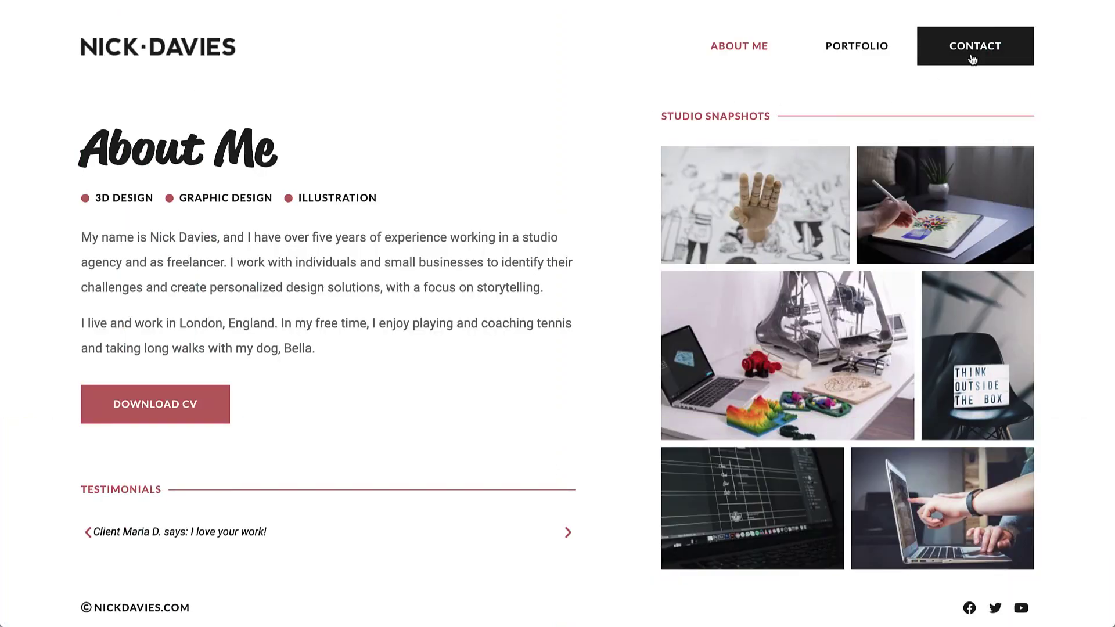
Create a new popup template named 'Contact Form' via a Finder search for 'add new popup'.
left_click(971, 55)
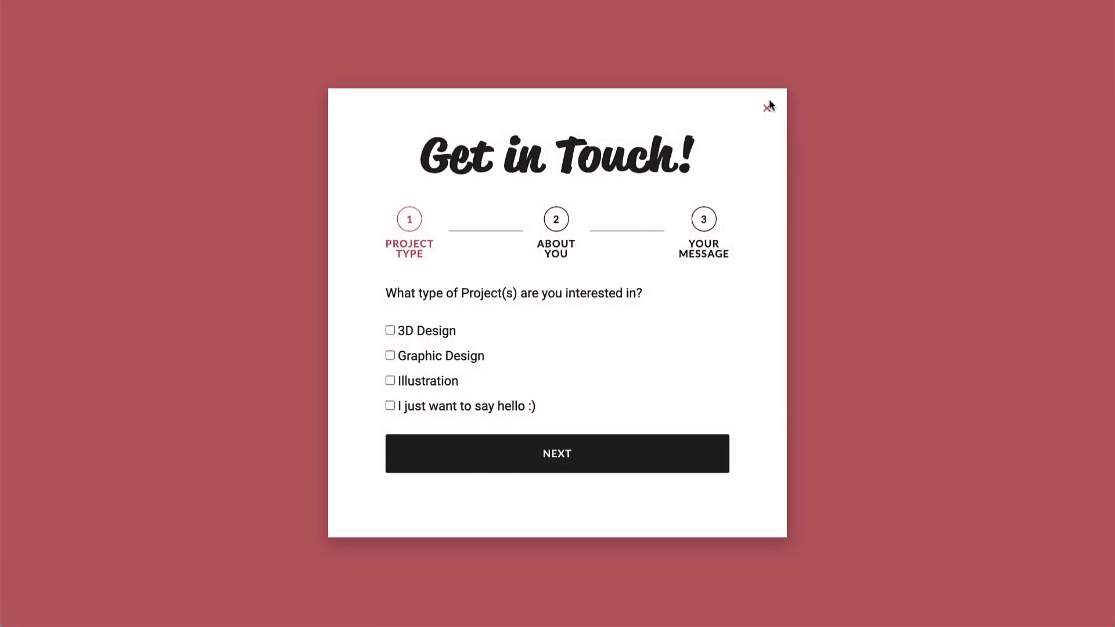
left_click(765, 107)
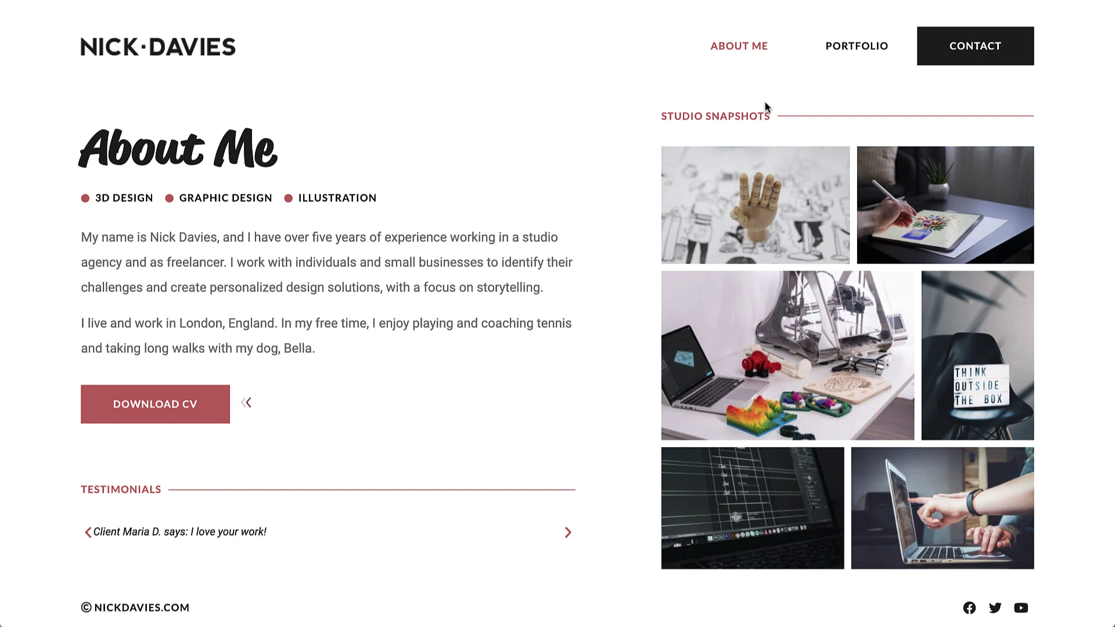
key("ctrl+e")
type("add new popup")
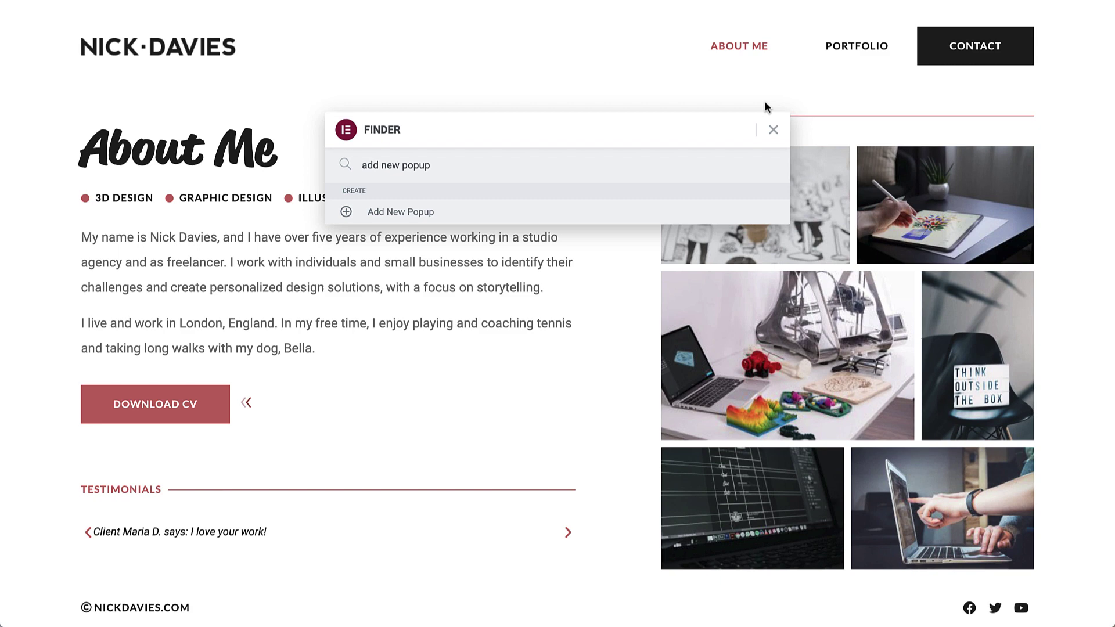
left_click(614, 215)
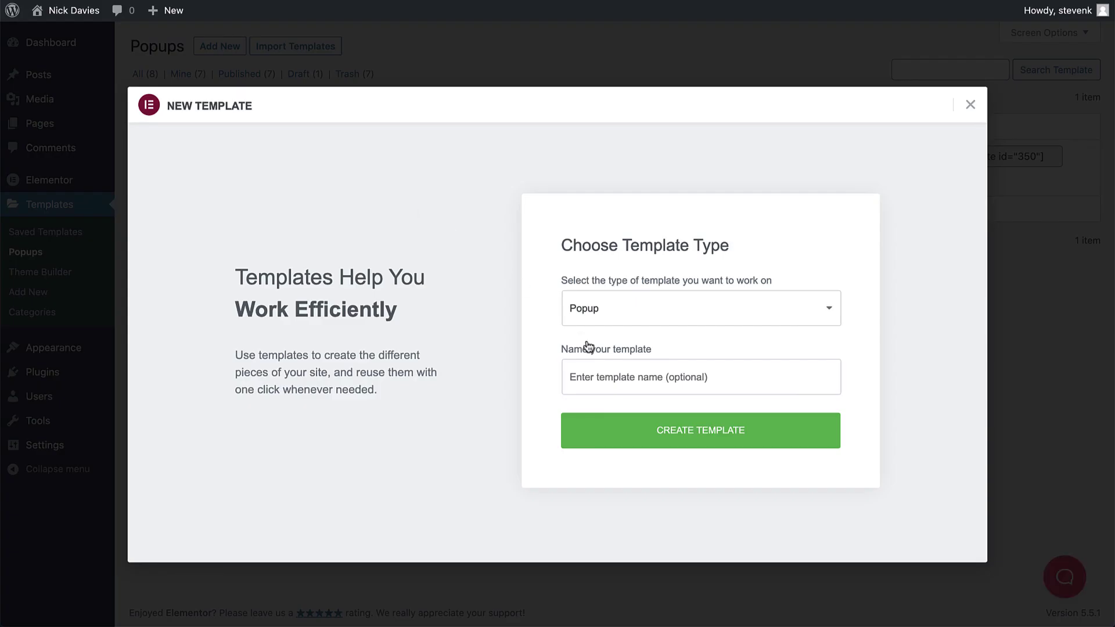
left_click(619, 366)
type("Contact Form")
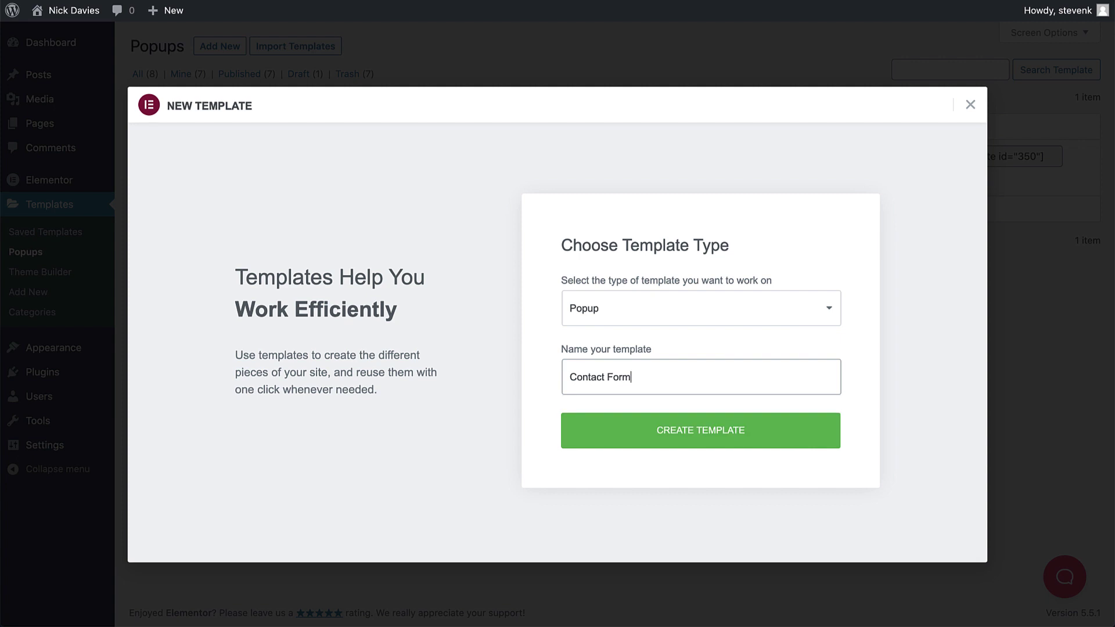
left_click(679, 428)
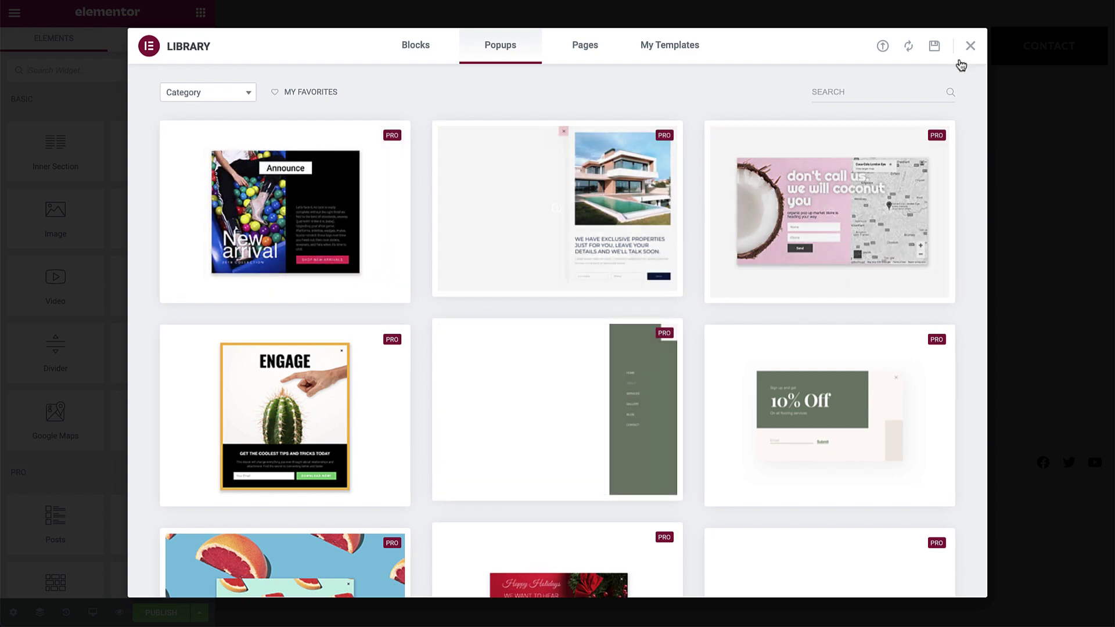
Start blank and keep the popup 640 px wide, fit-to-content height, centred both ways.
left_click(971, 47)
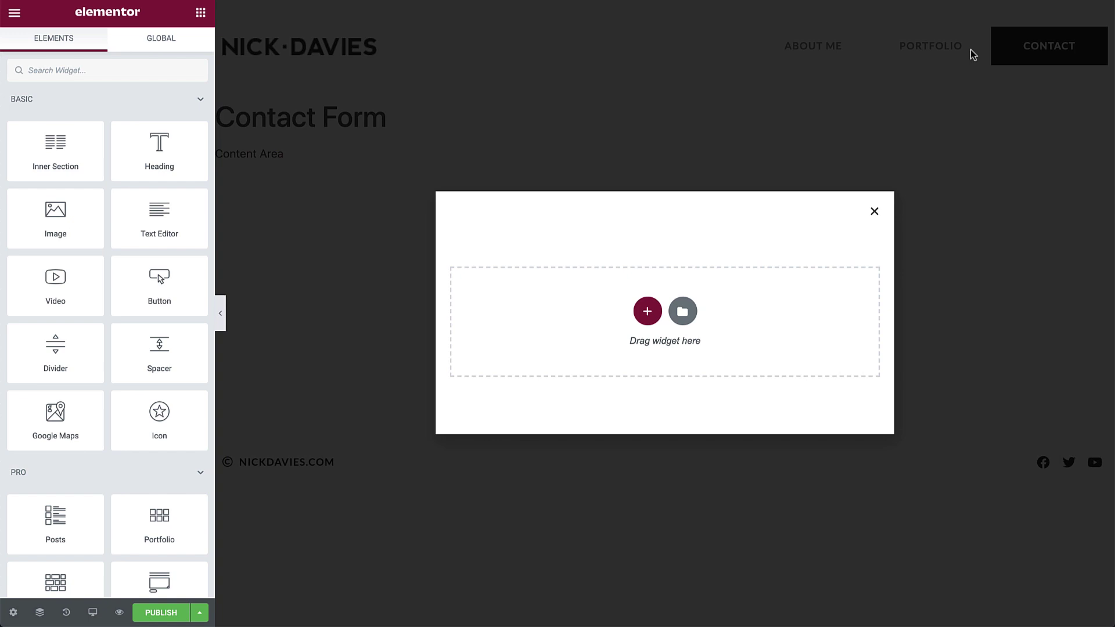
left_click(13, 613)
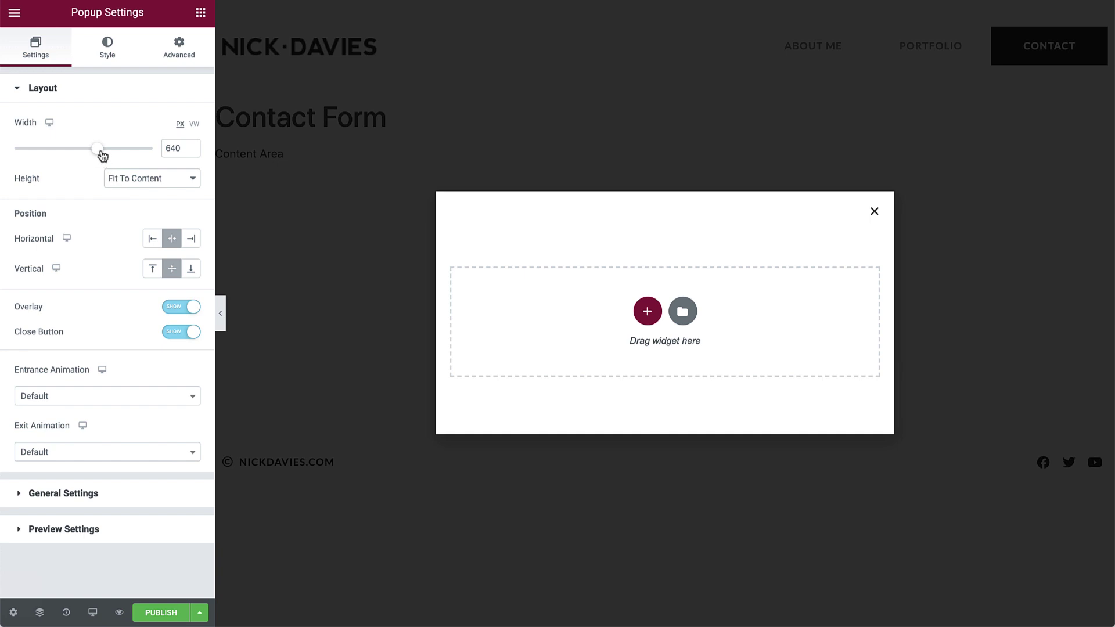
left_click_drag(97, 149, 97, 149)
left_click(150, 178)
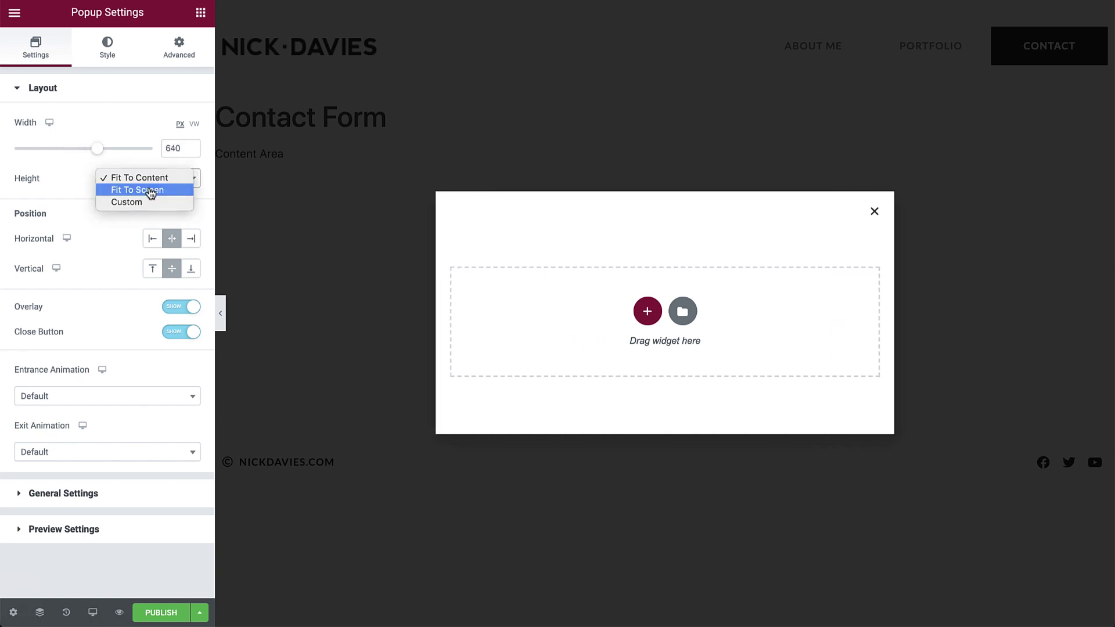
left_click(151, 189)
left_click(150, 180)
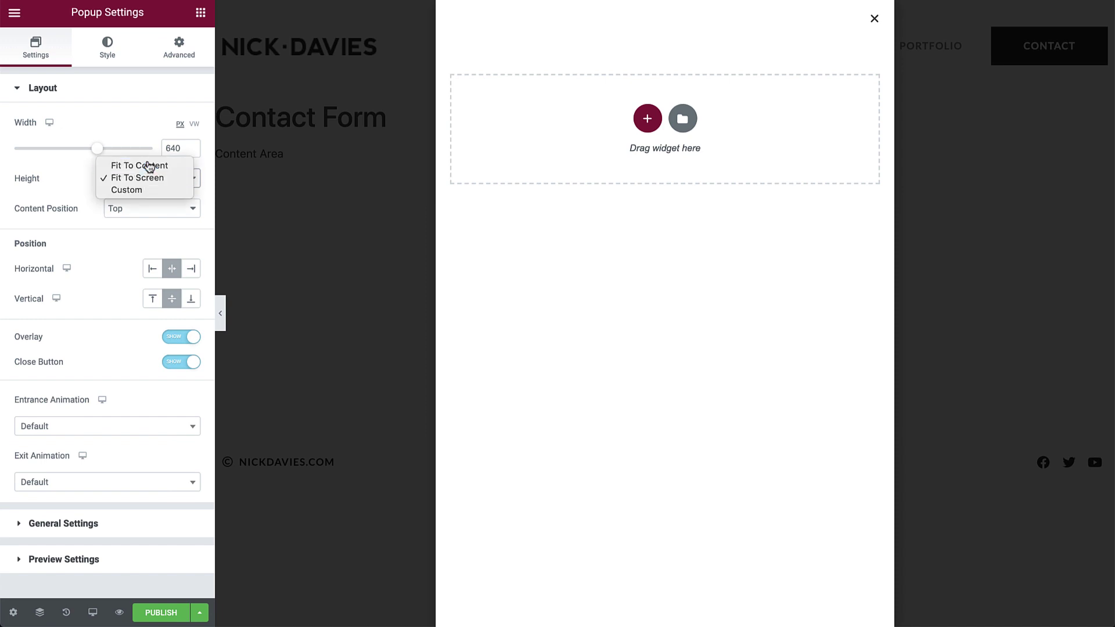
left_click(149, 166)
left_click(152, 238)
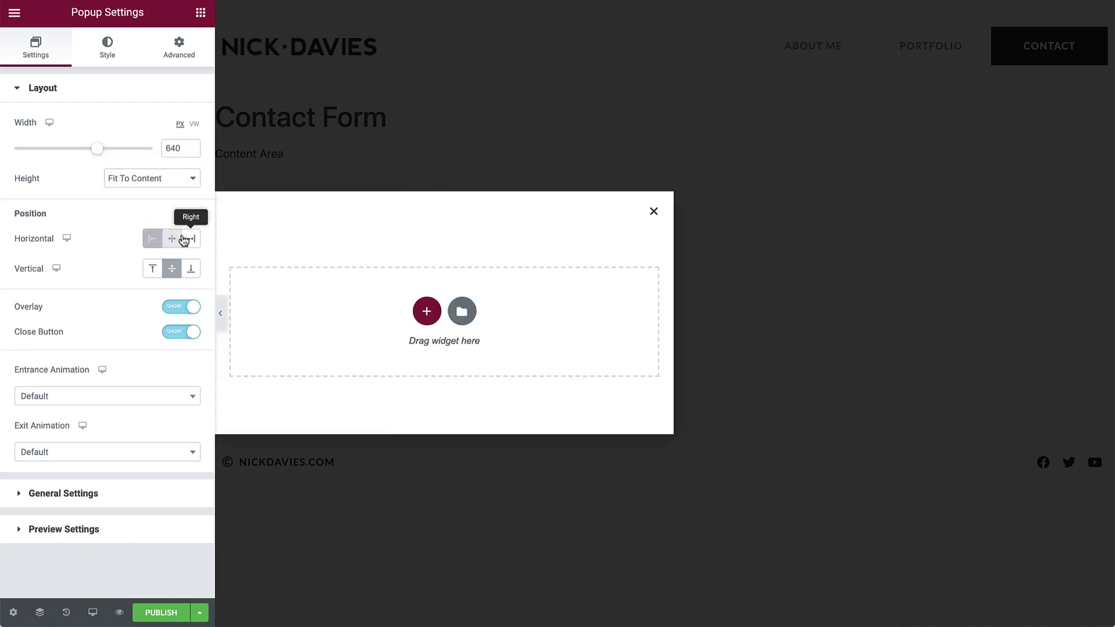
left_click(190, 239)
left_click(172, 238)
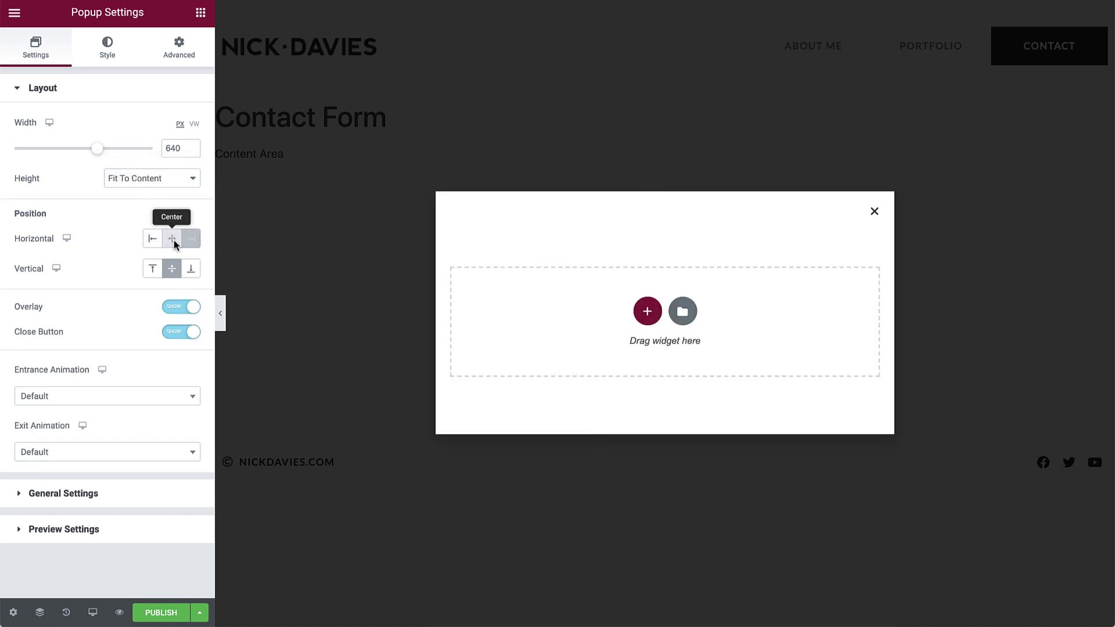
left_click(190, 273)
left_click(175, 271)
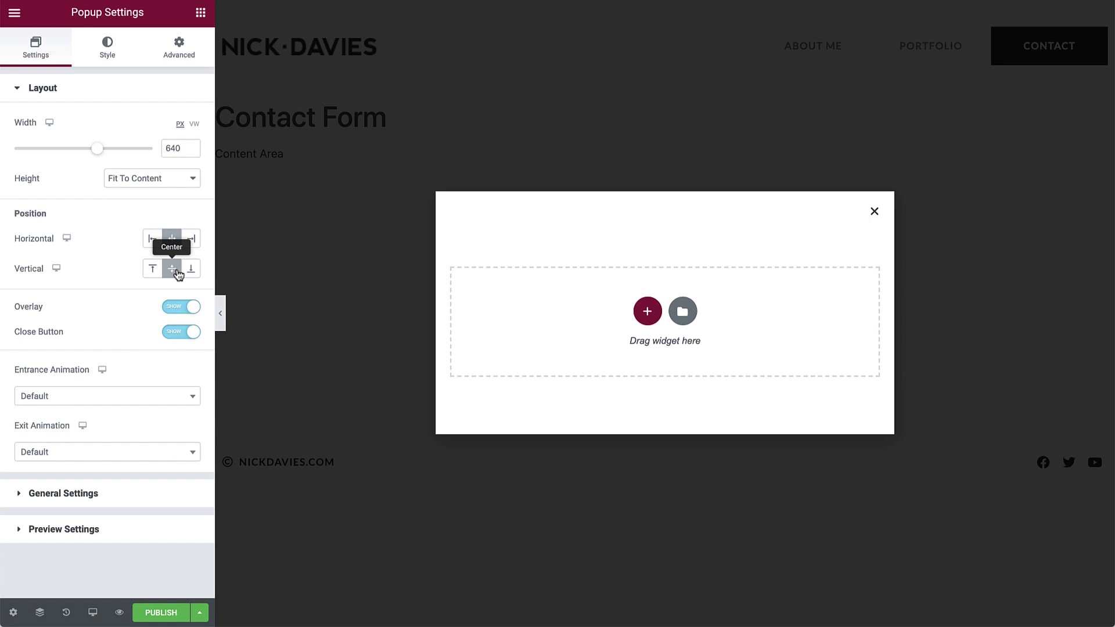
Set entrance to Slide In Right, exit to Slide Out Right, duration 0.4 seconds.
left_click(177, 398)
type("sli")
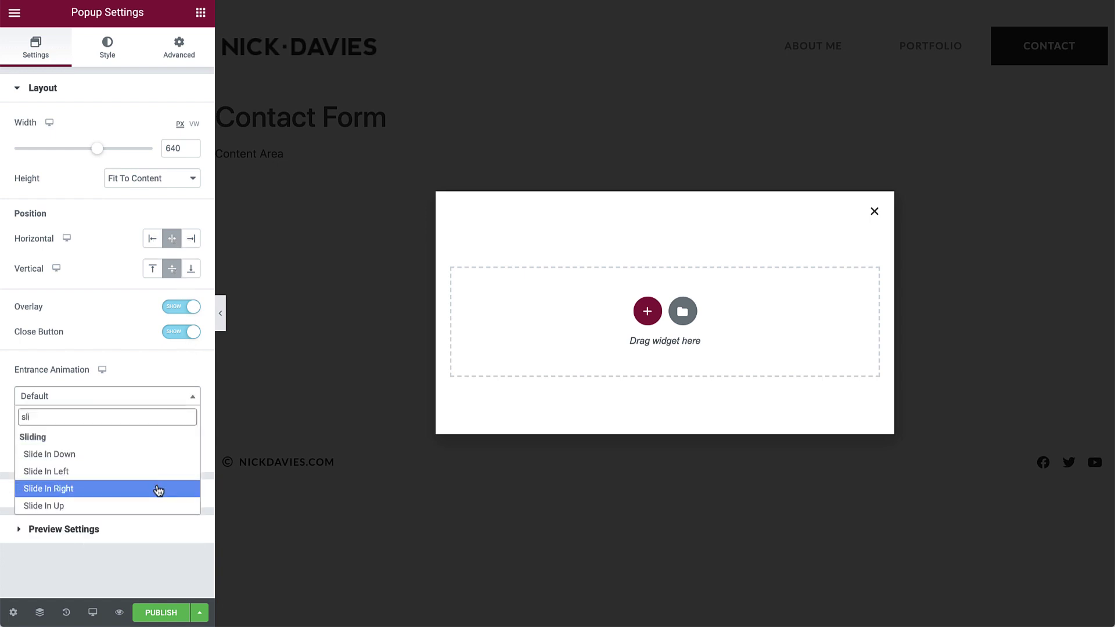
left_click(158, 489)
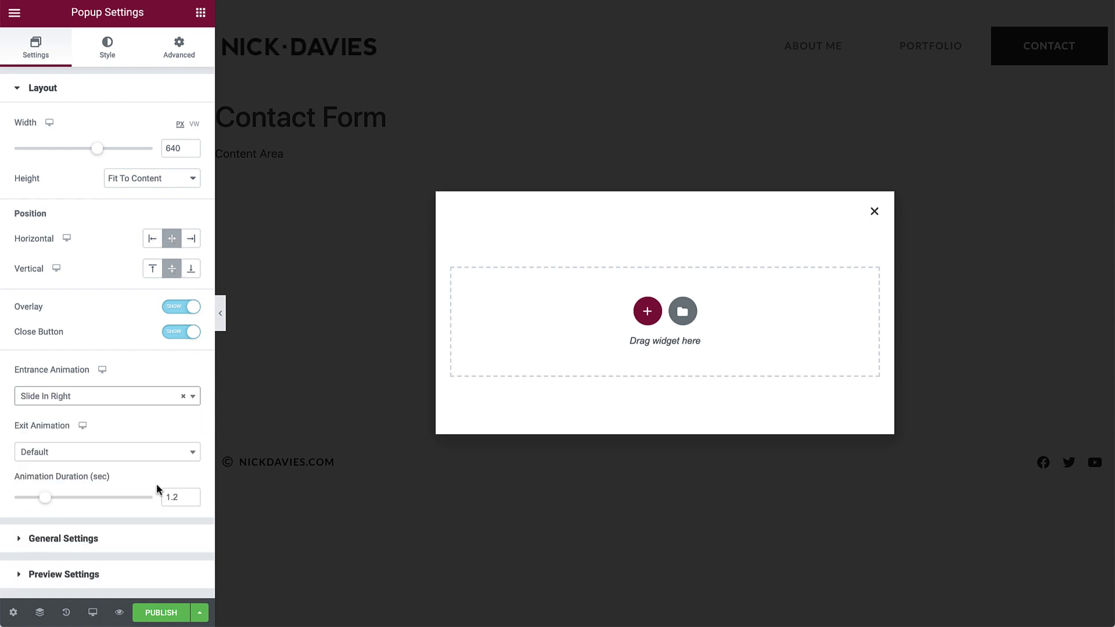
left_click(137, 459)
type("sli")
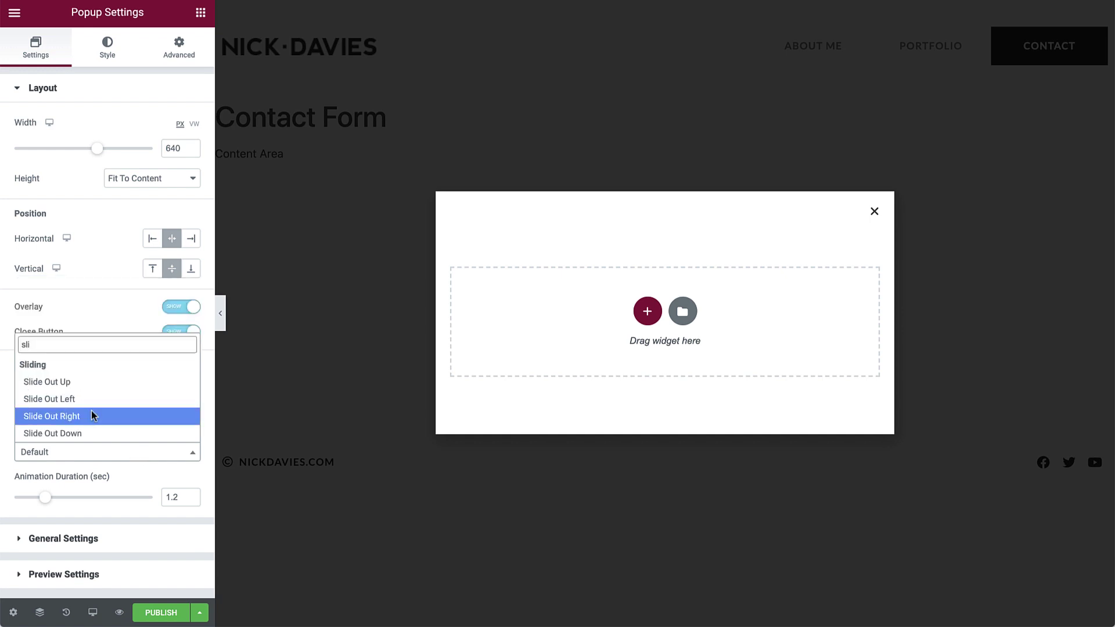
left_click(92, 410)
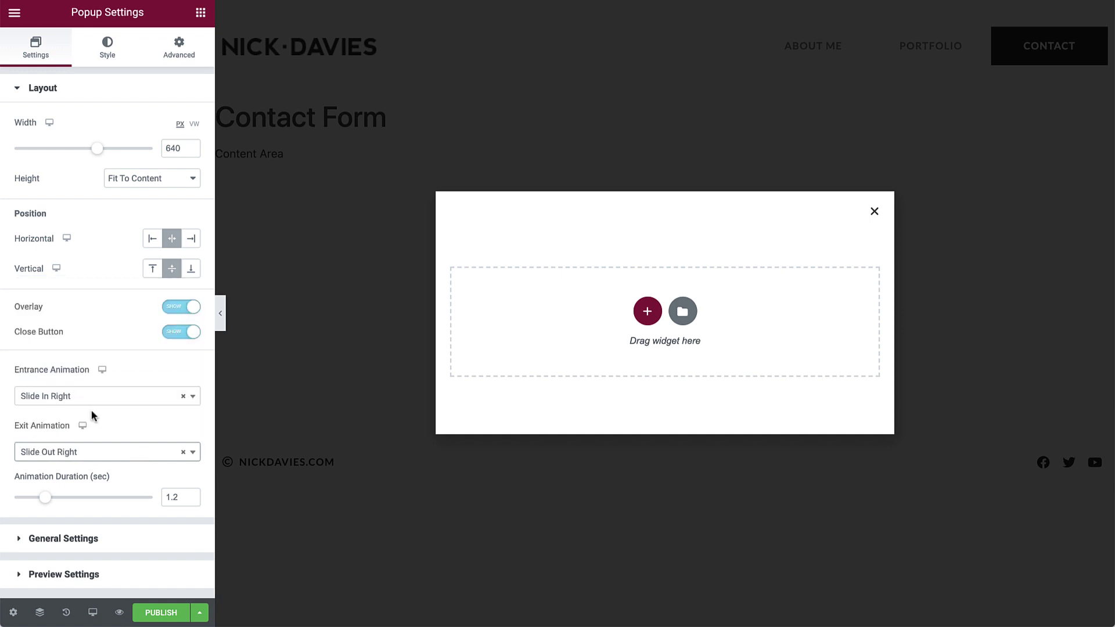
left_click_drag(45, 498, 25, 502)
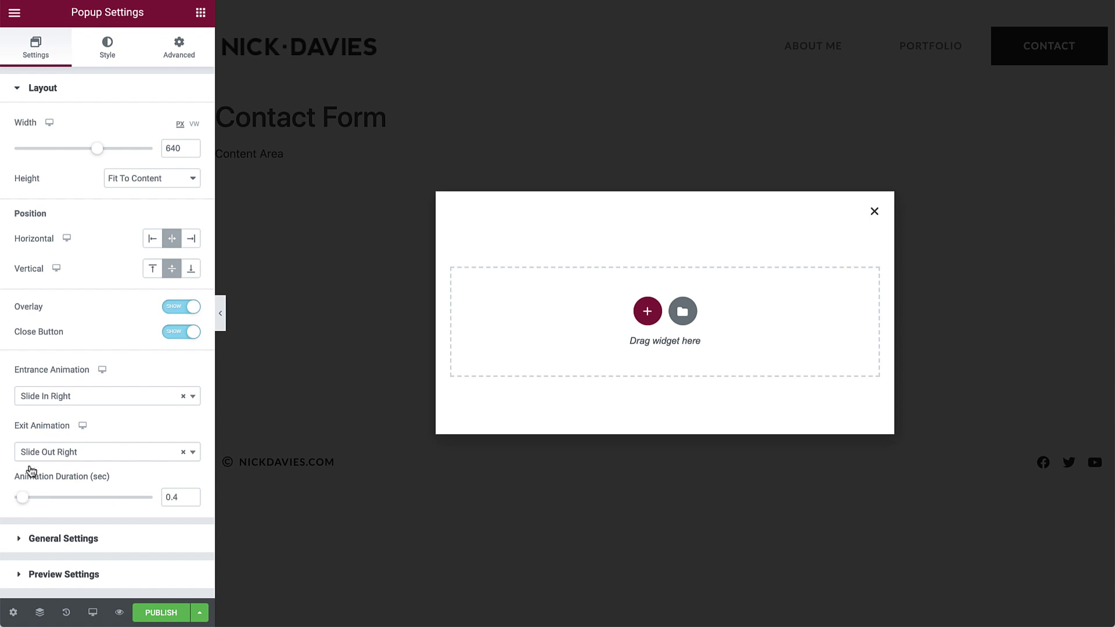
Colour the popup overlay and close × with the global red Accent colour.
left_click(104, 49)
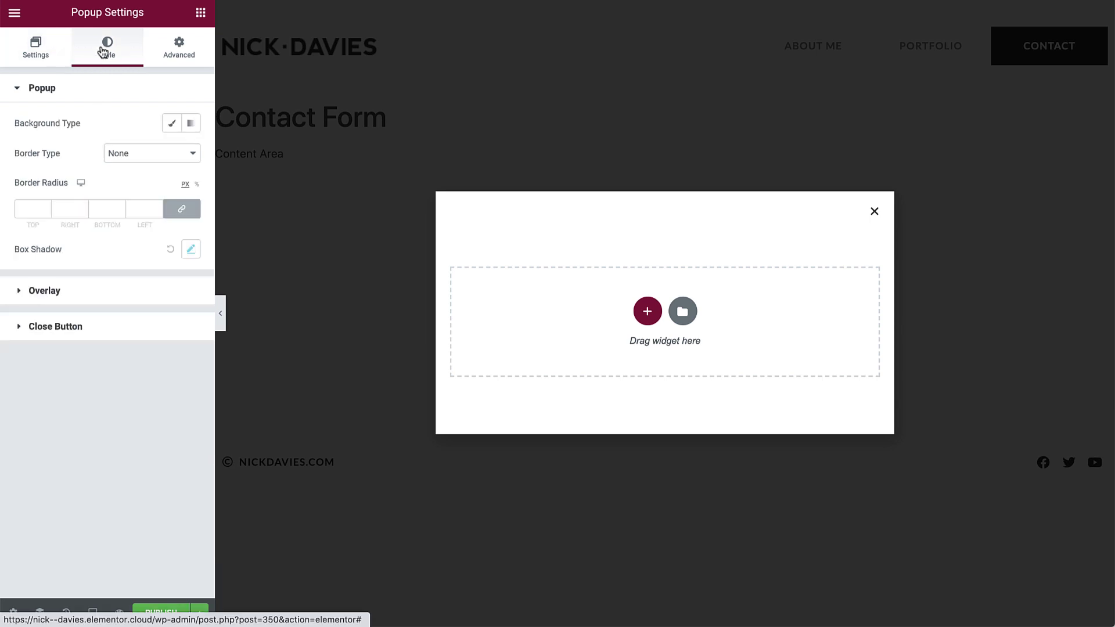
left_click(129, 294)
left_click(170, 191)
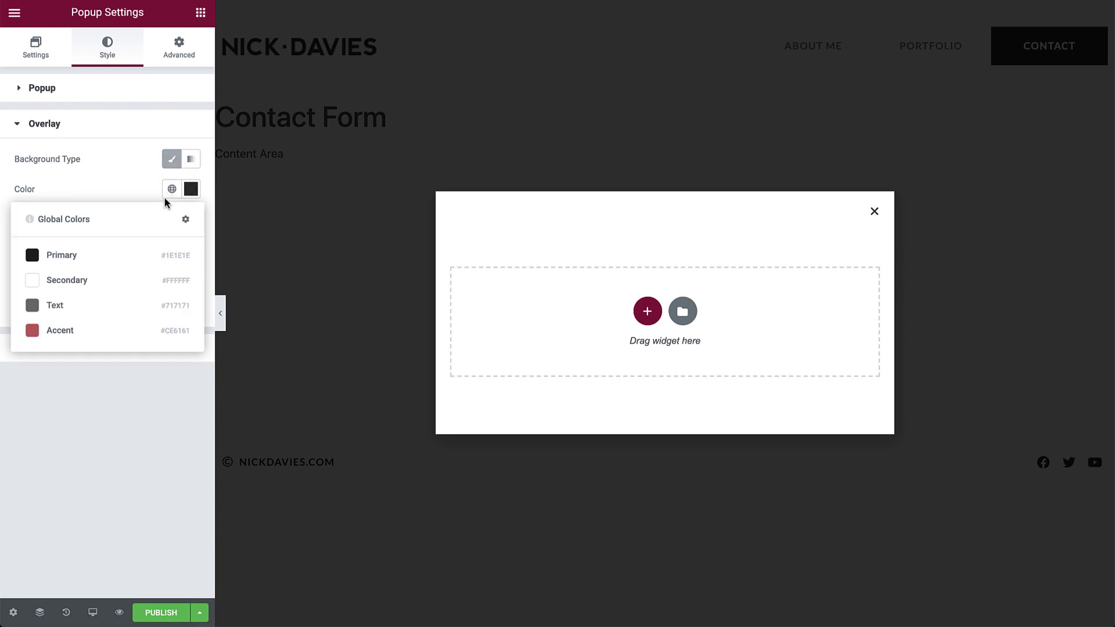
left_click(125, 330)
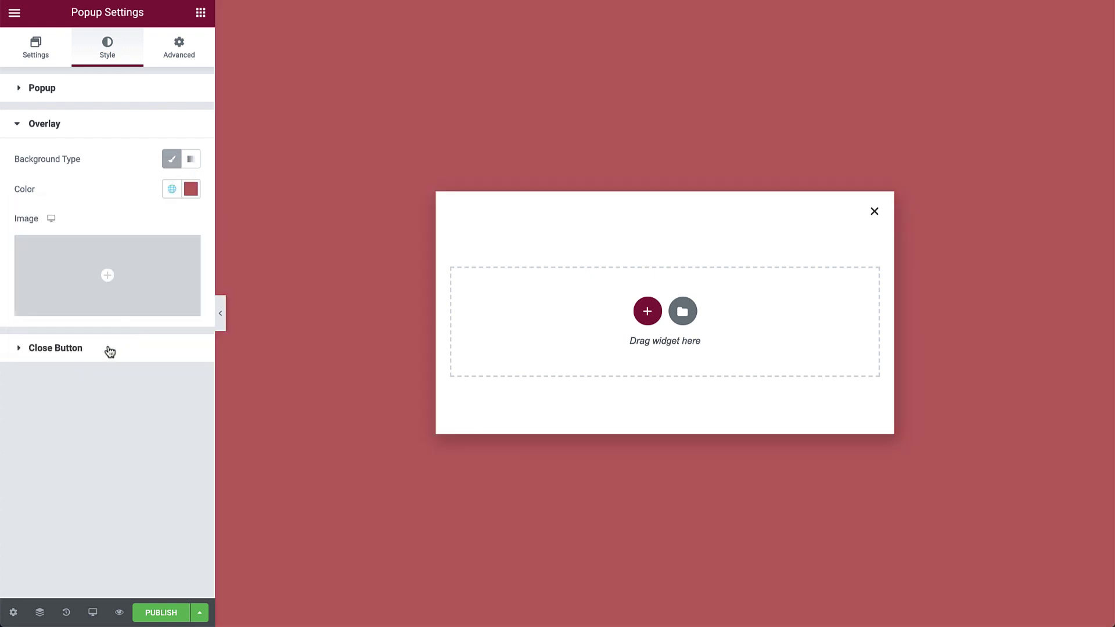
left_click(107, 348)
left_click(172, 376)
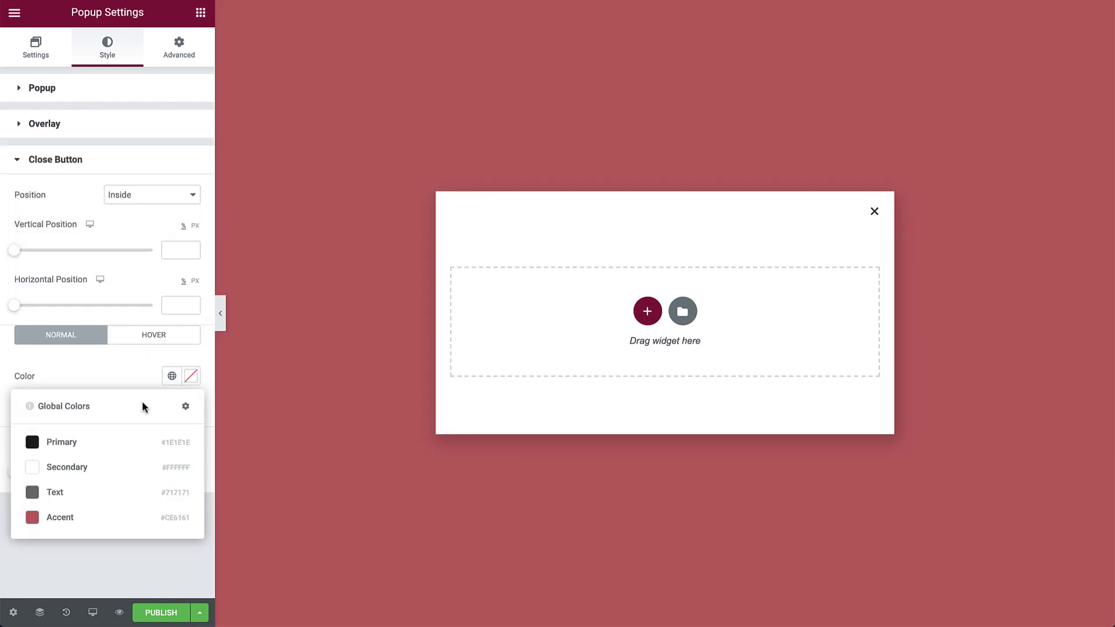
left_click(73, 516)
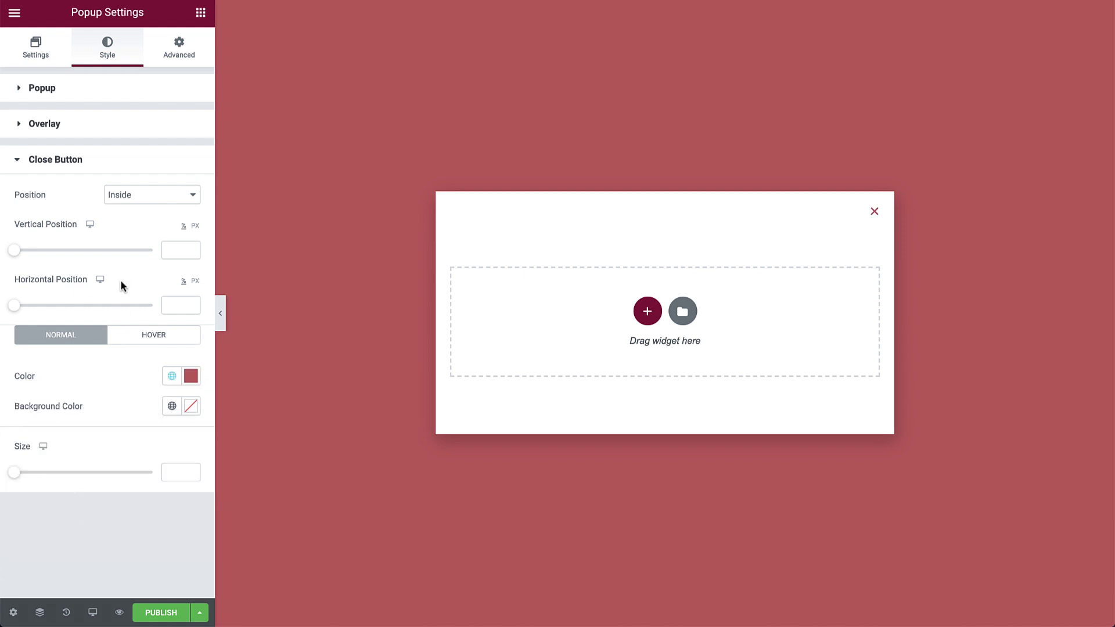
Set the popup's linked padding to 50 px on all sides.
left_click(181, 50)
left_click(27, 473)
type("50")
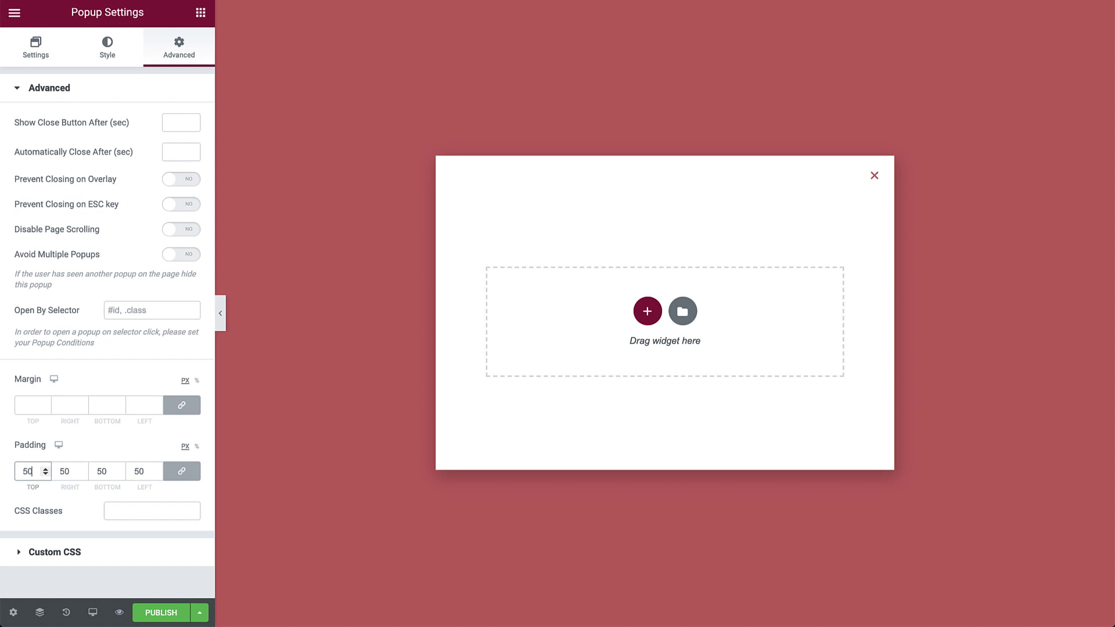
Add a single-column section with a centred 'Get in Touch!' heading.
left_click(645, 314)
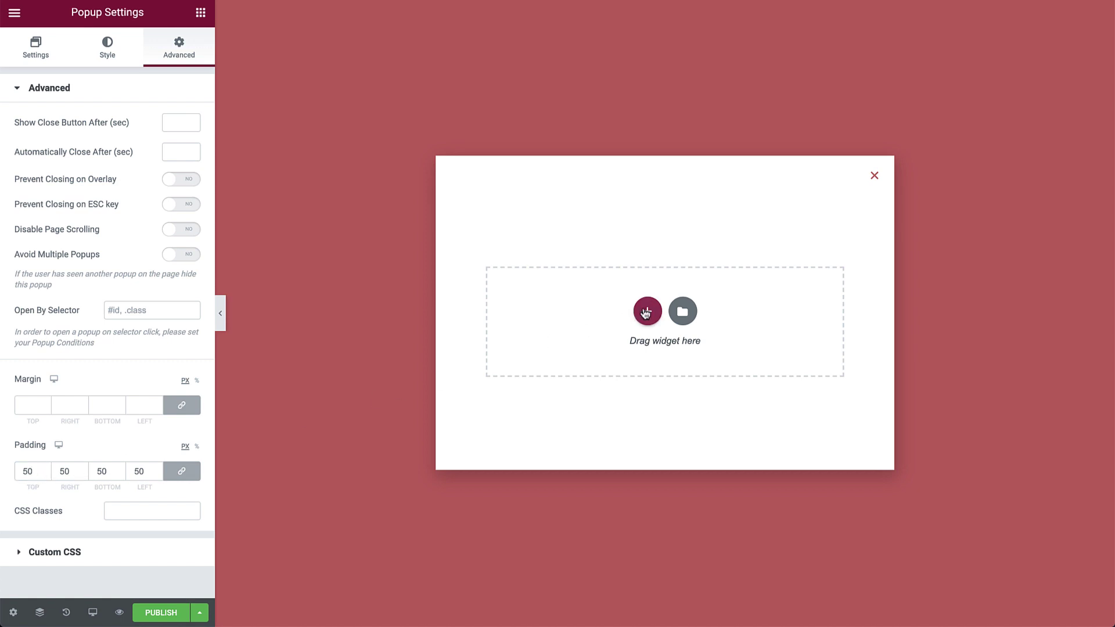
left_click(544, 312)
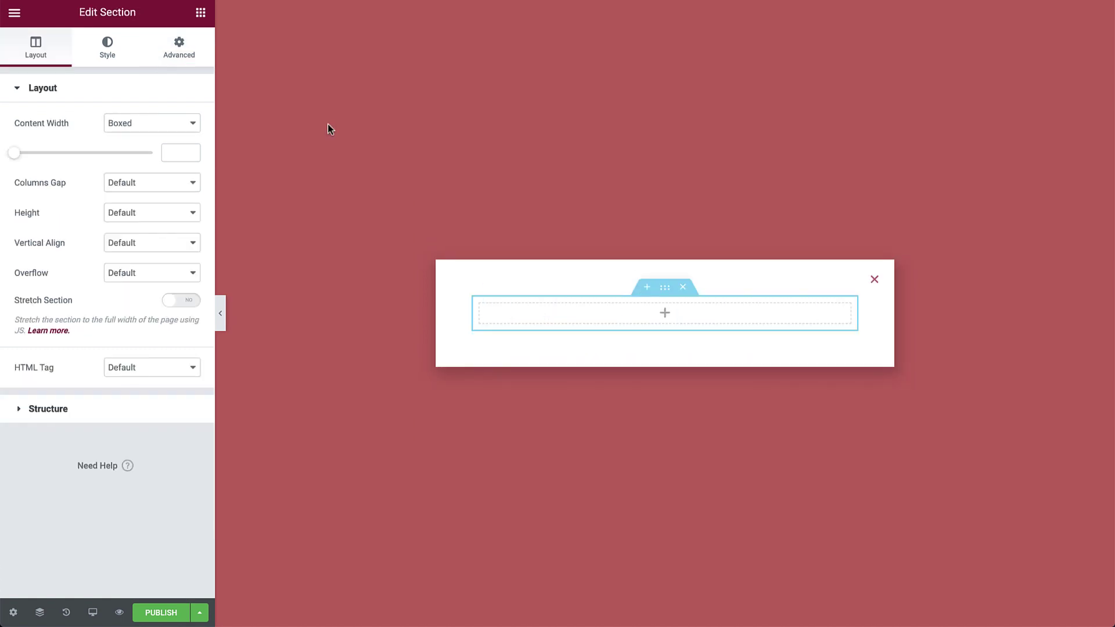
left_click(200, 12)
left_click_drag(172, 148, 644, 311)
triple_click(134, 174)
type("G")
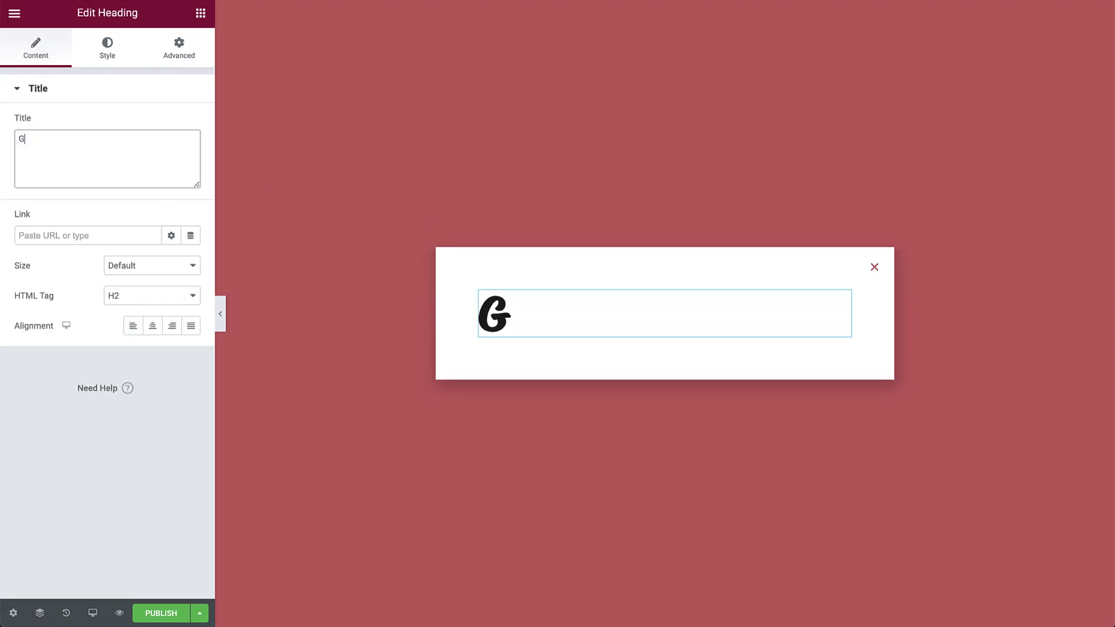
type("et in Touch!")
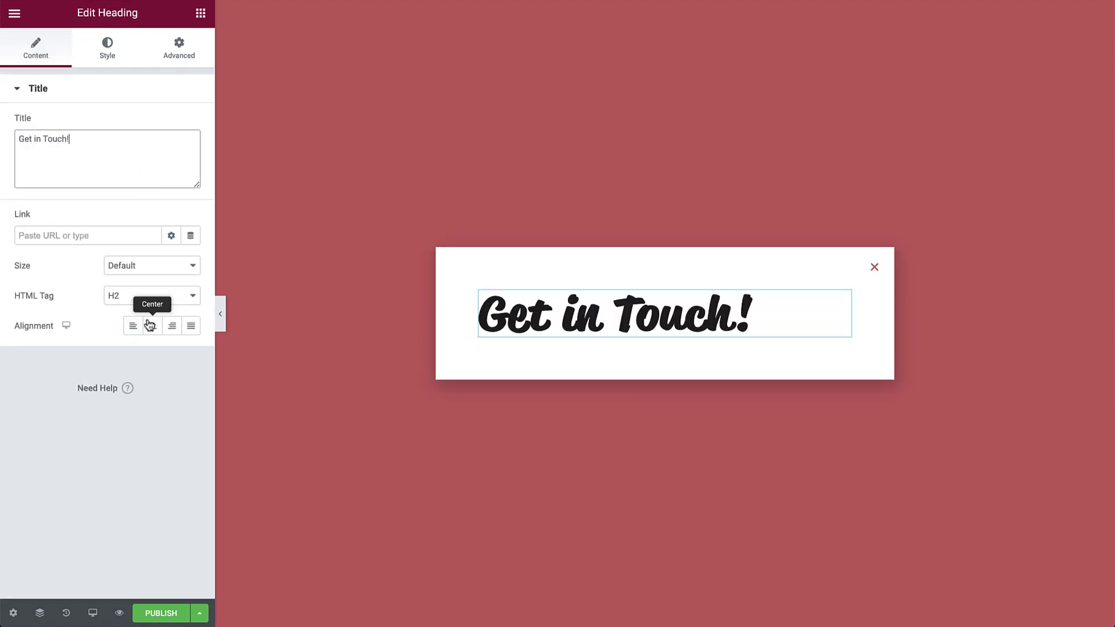
left_click(151, 325)
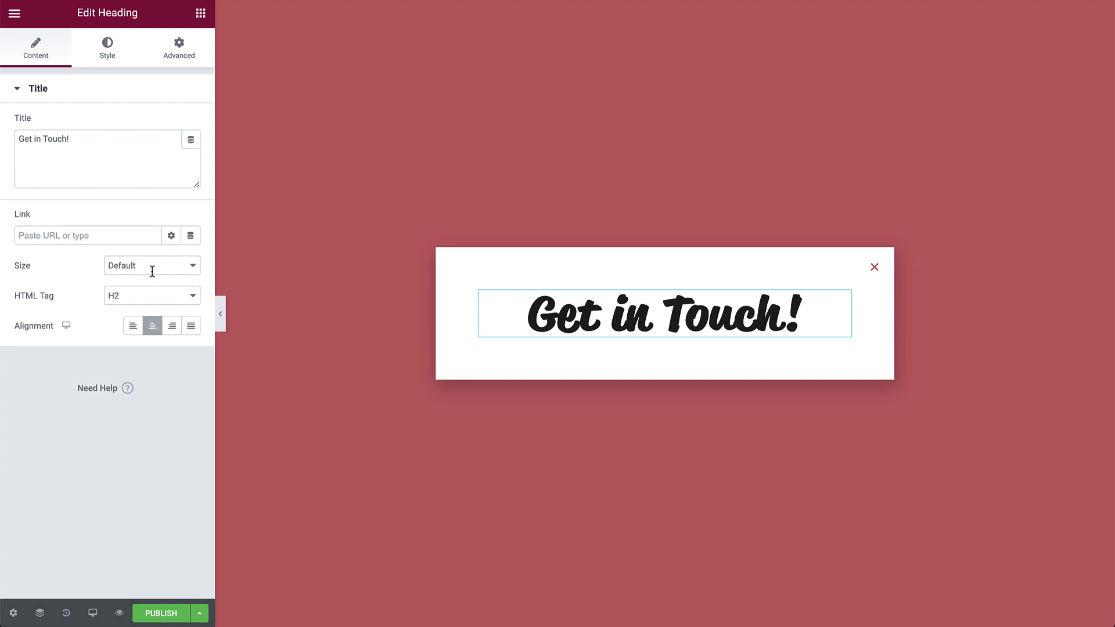
Place a Form widget below the heading.
left_click(201, 14)
type("form")
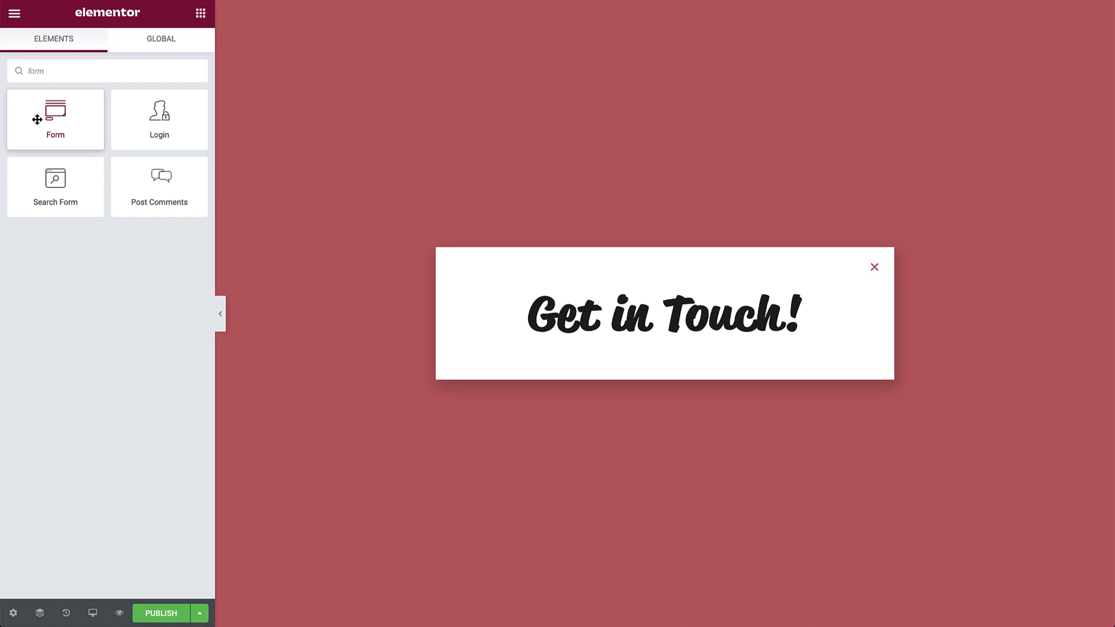
left_click_drag(36, 113, 592, 336)
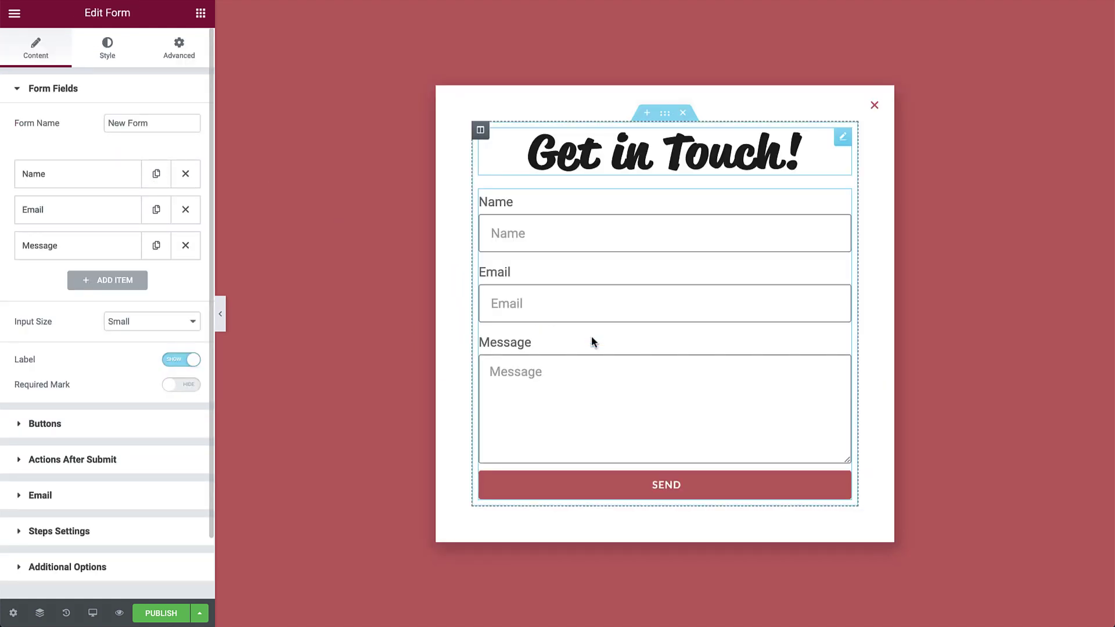
Give the heading 20 px of bottom padding.
left_click(580, 160)
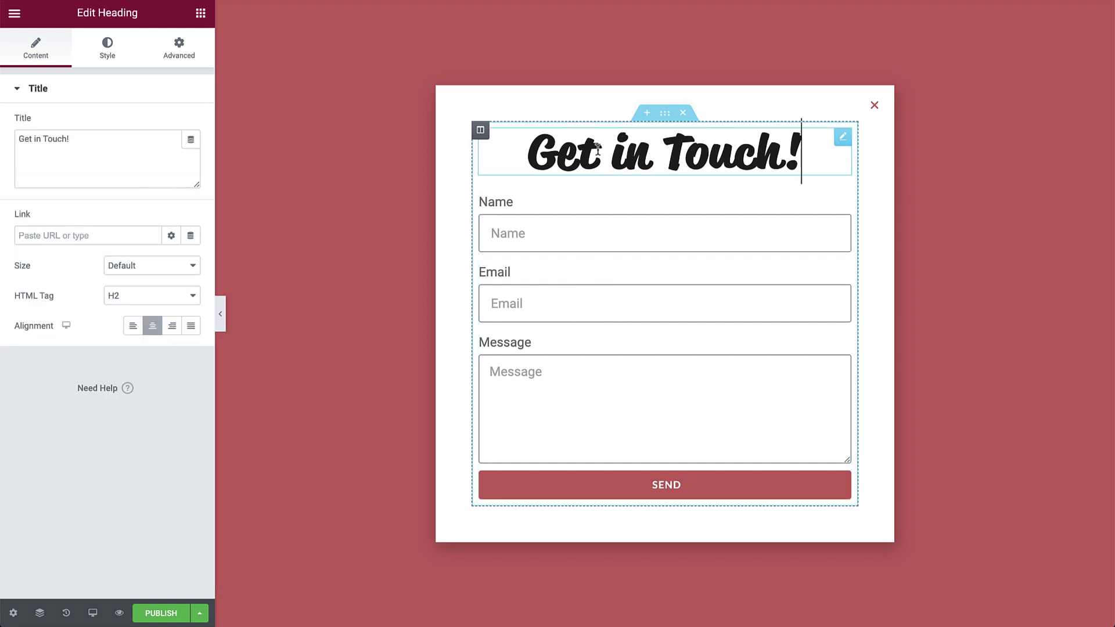
left_click(178, 49)
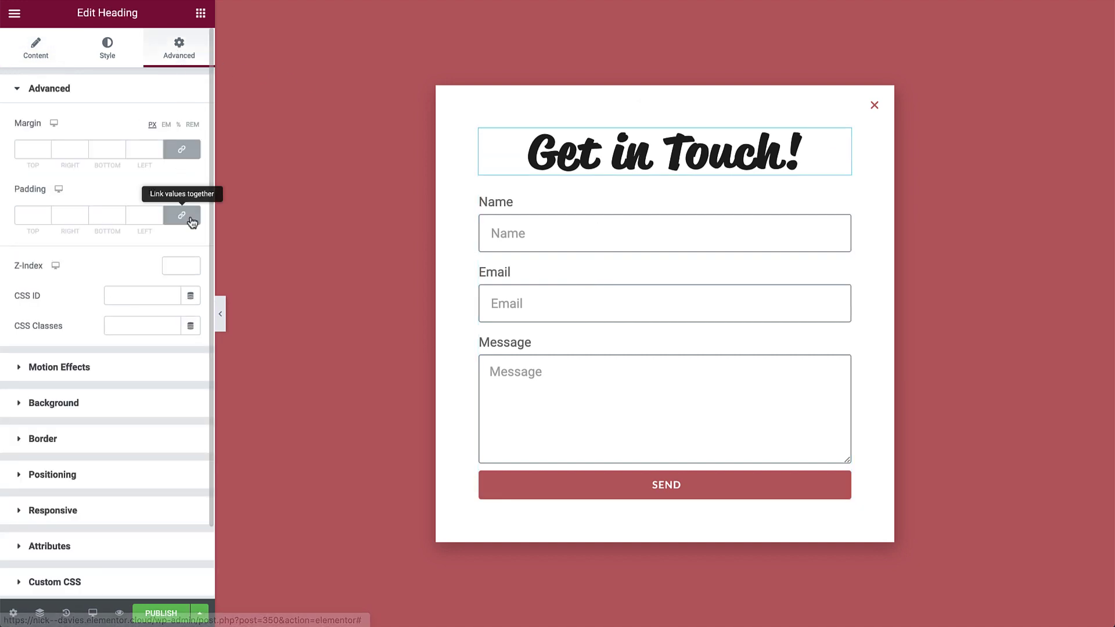
left_click(99, 215)
type("20")
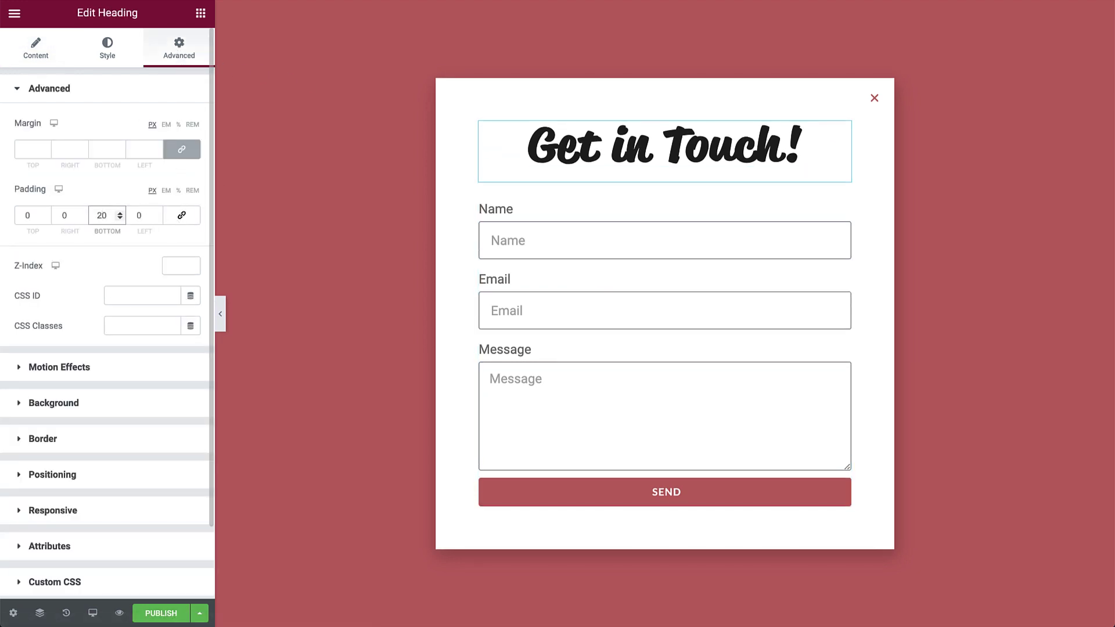
Change the form's name from 'New Form' to 'Contact Form'.
left_click(568, 287)
triple_click(137, 124)
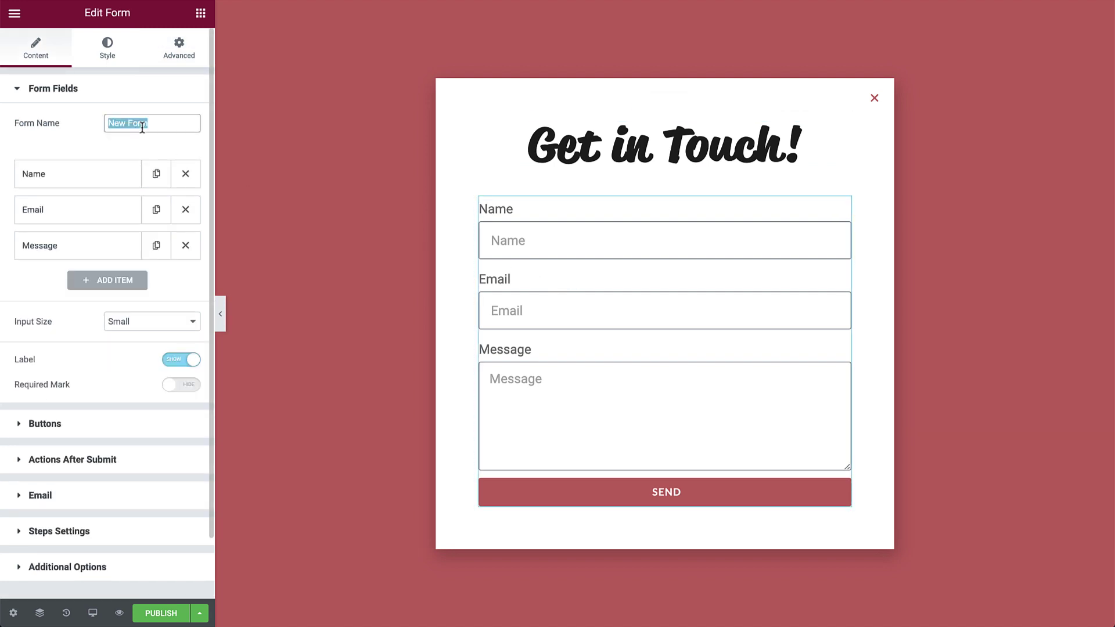
type("Contact Form")
Review the Name field's type, label and placeholder, then duplicate and delete a copy.
left_click(118, 171)
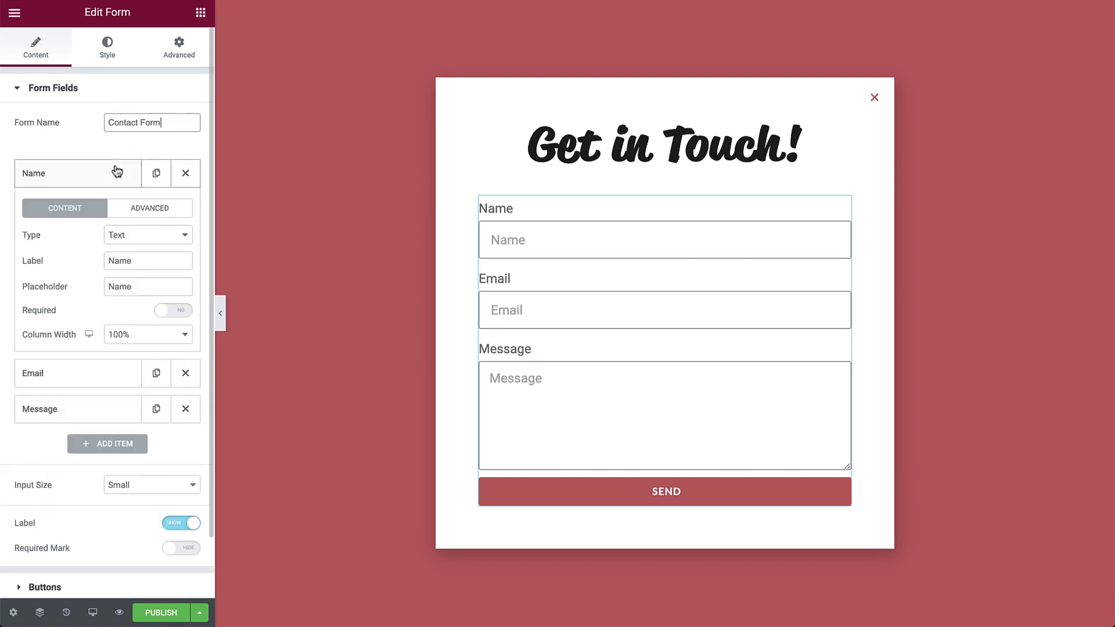
left_click(132, 239)
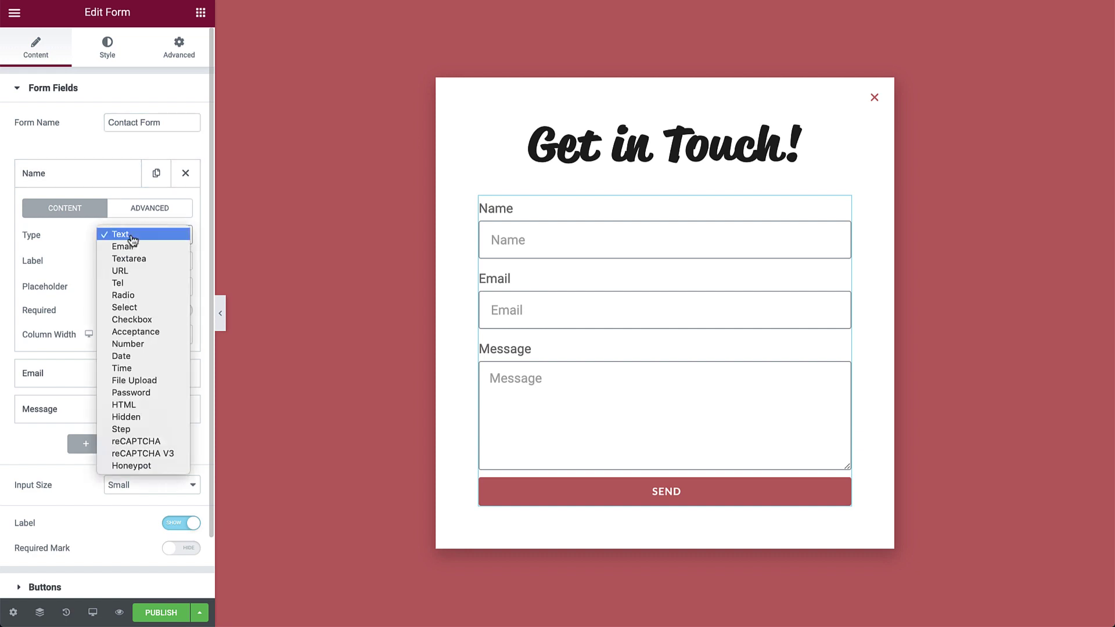
left_click(132, 235)
left_click(135, 259)
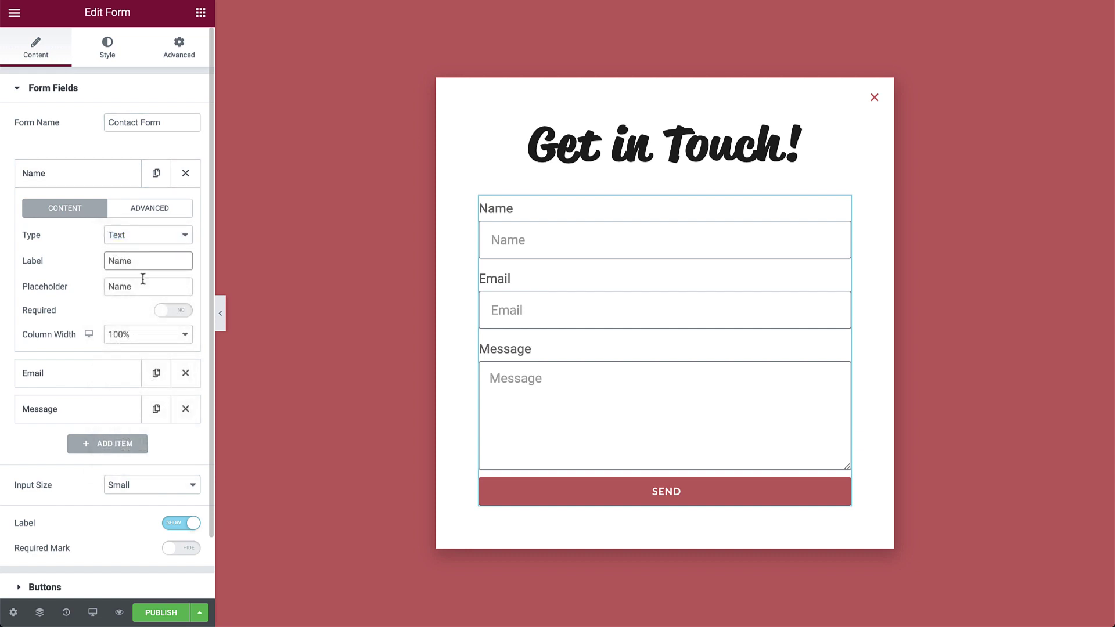
left_click(144, 284)
left_click(43, 174)
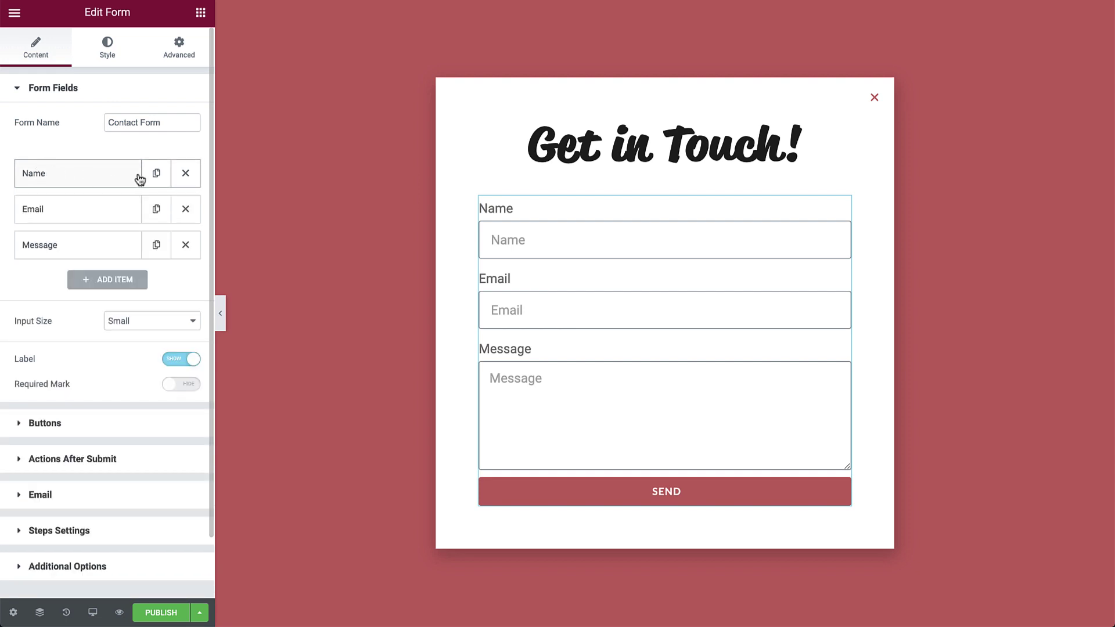
left_click(156, 173)
left_click(185, 210)
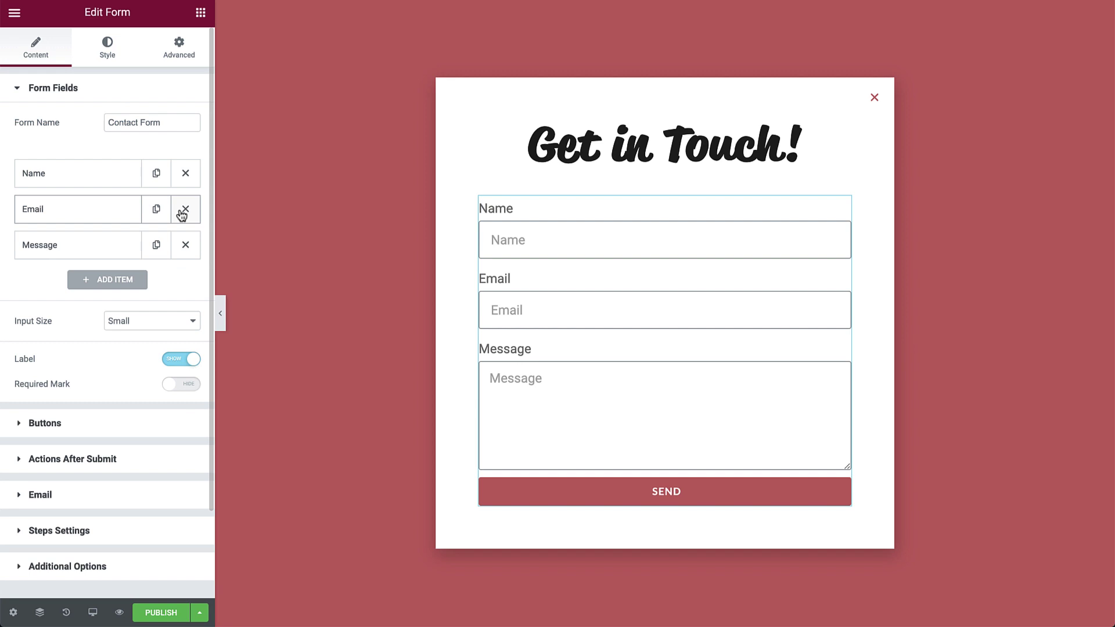
Delete the Email and Message fields and change the remaining field to Checkbox.
left_click(183, 210)
left_click(183, 210)
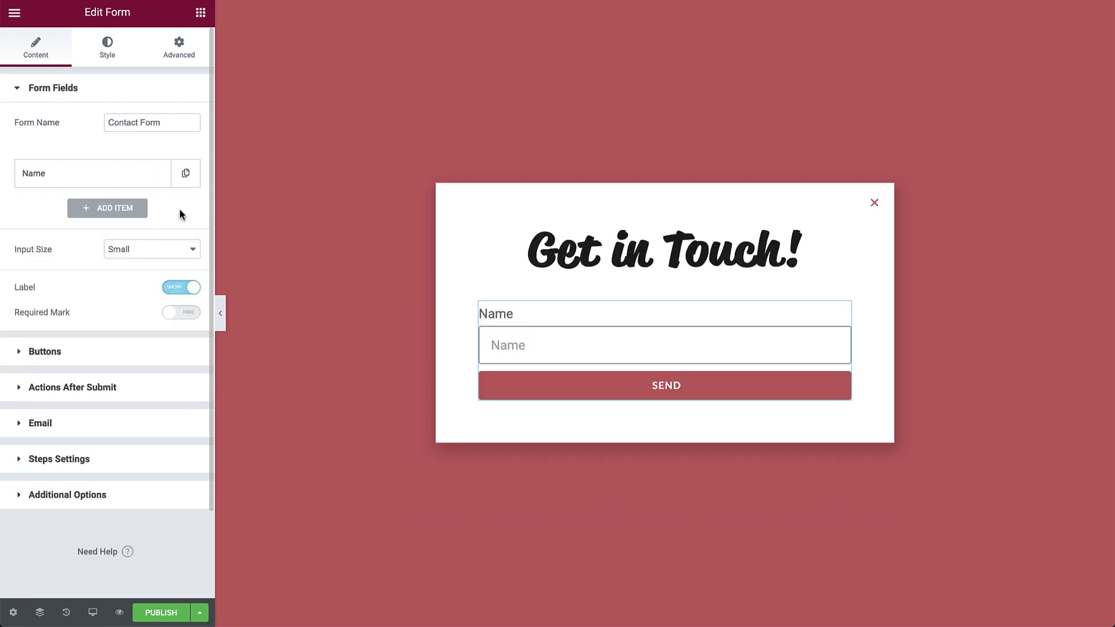
left_click(148, 184)
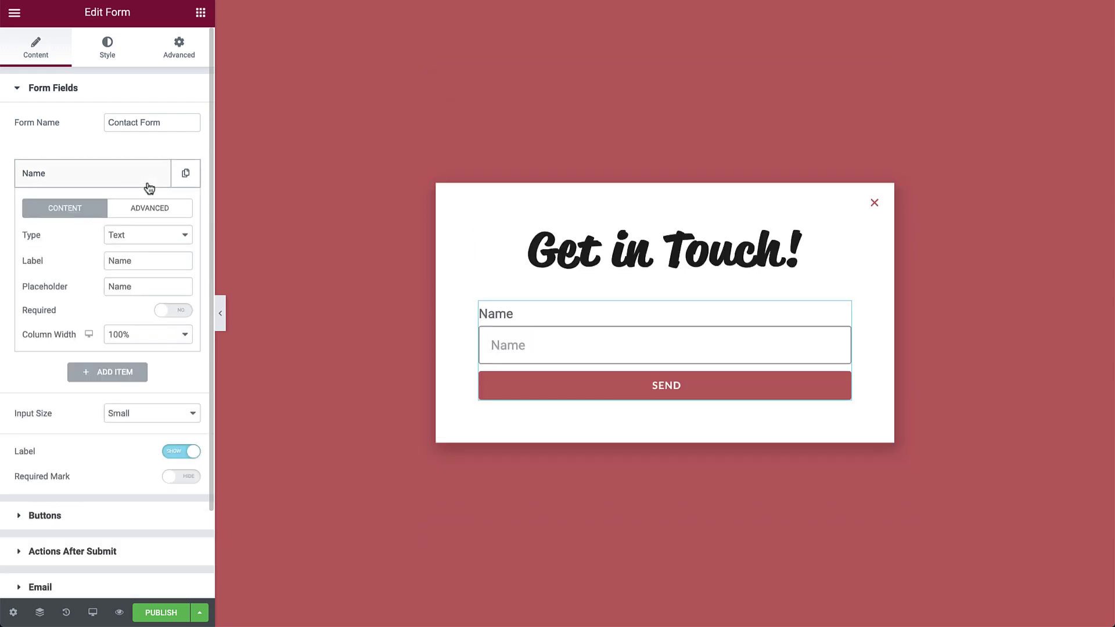
left_click(161, 235)
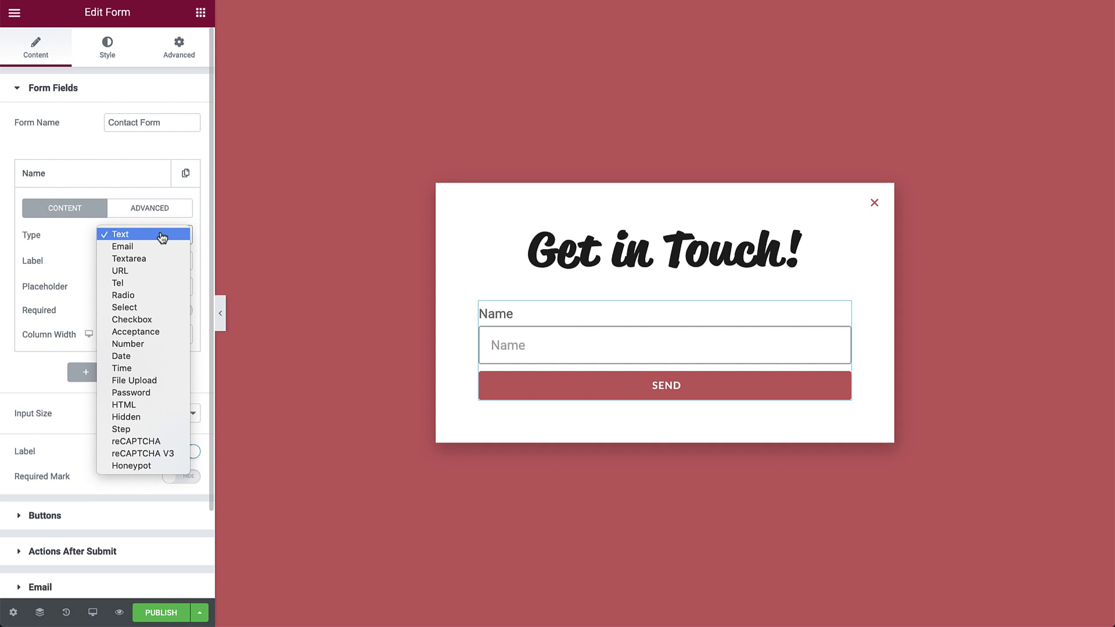
left_click(149, 320)
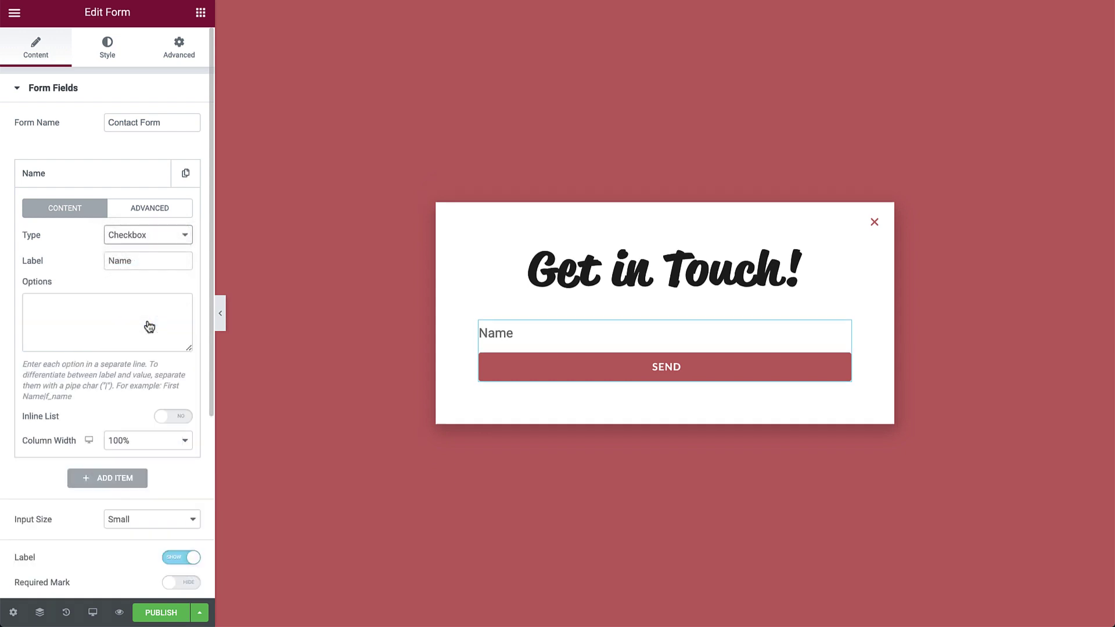
Label it 'Project List' with options 3D Design, Graphic Design, Illustration, 'I just want to say hello :)'.
double_click(148, 261)
type("Project List")
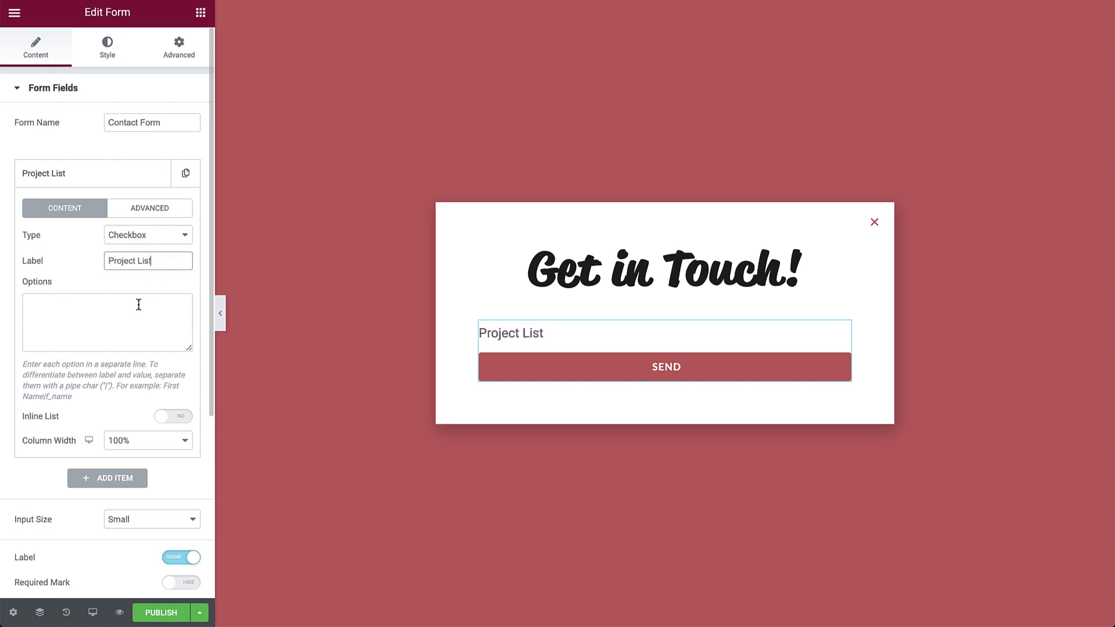
left_click(139, 304)
type("3D Design")
key("Return")
type("Graphic Design")
key("Return")
type("Illustration")
key("Return")
type("I just want to say hello :")
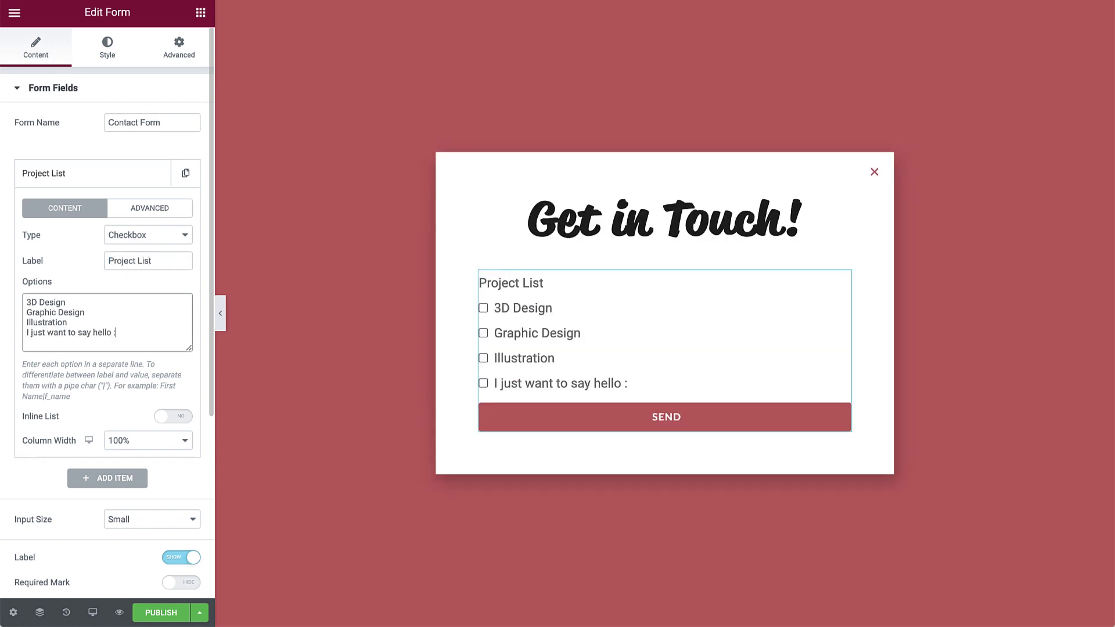
type(")")
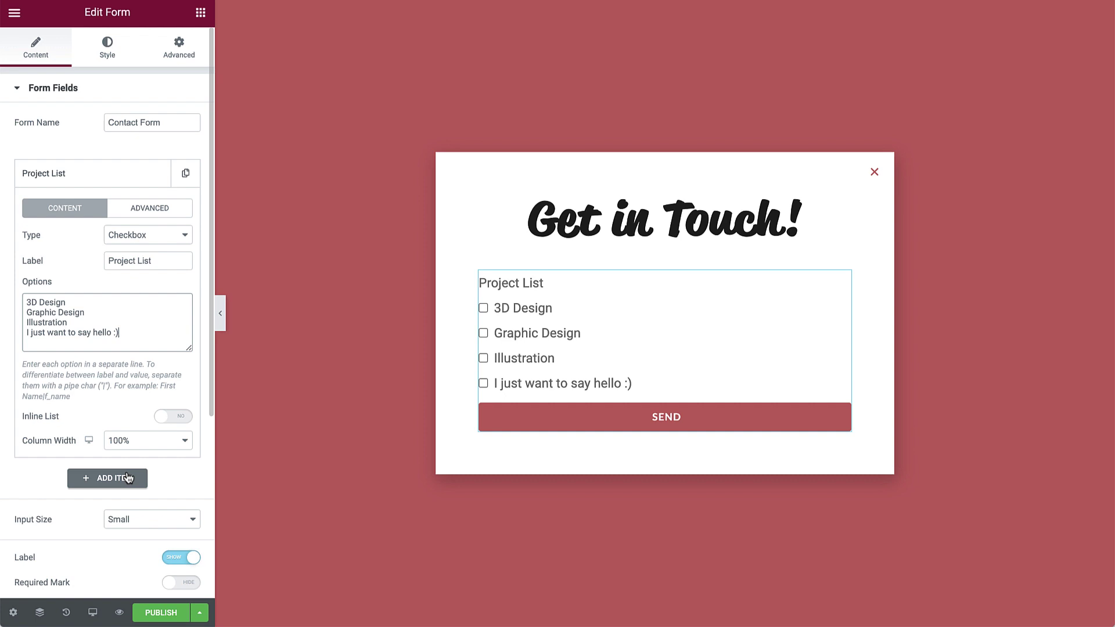
Add a required Name field with the placeholder 'Your Name'.
left_click(127, 473)
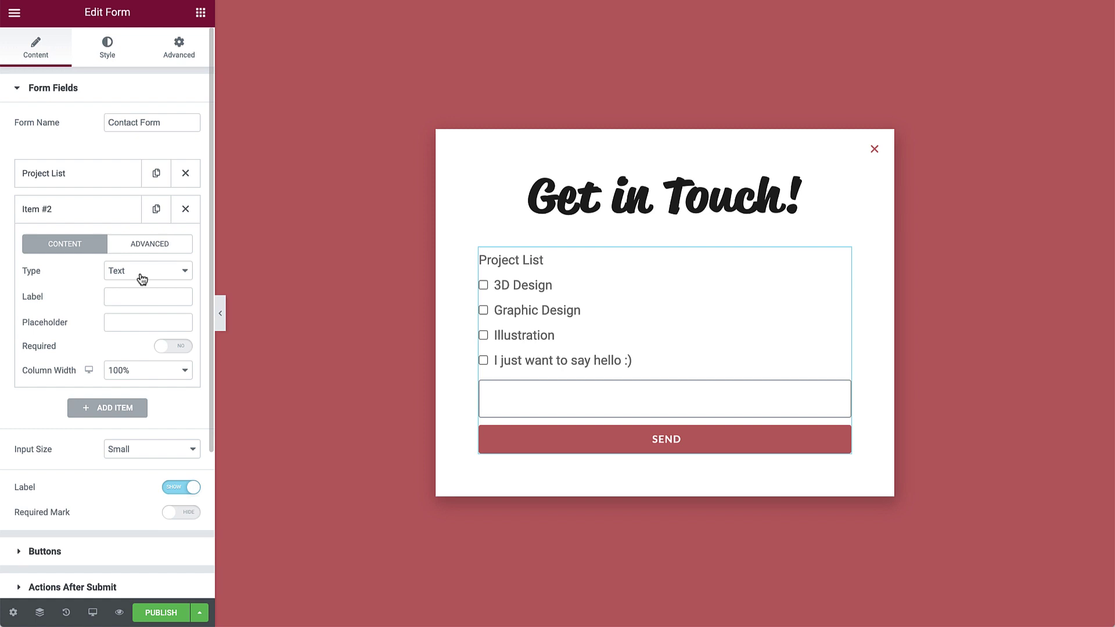
left_click(140, 297)
type("Name")
key("Tab")
type("Y")
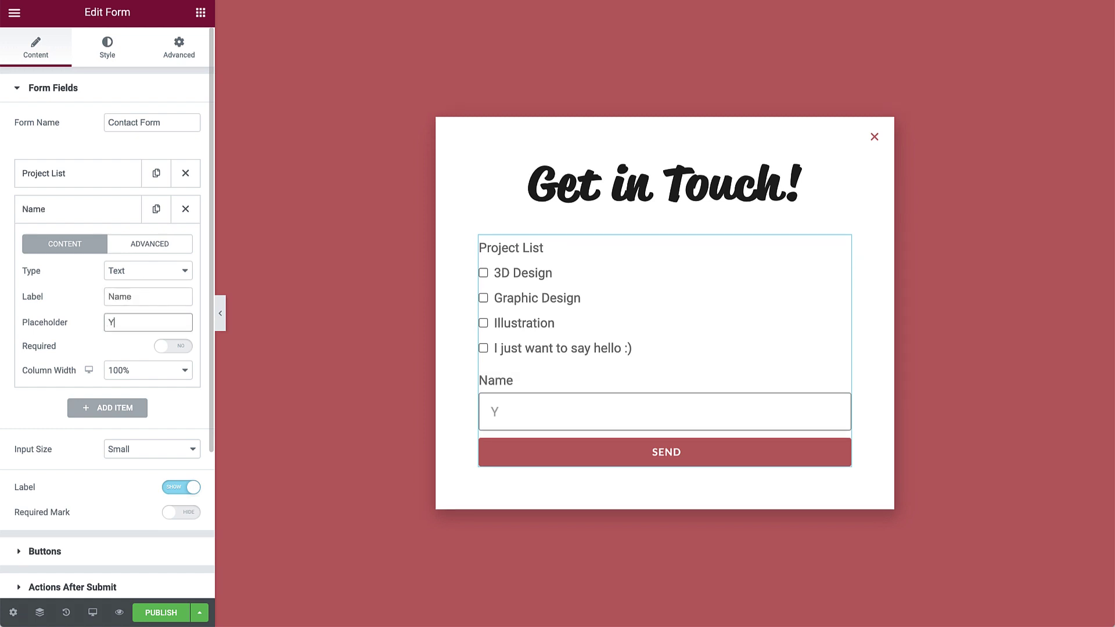
type("our Name")
left_click(168, 348)
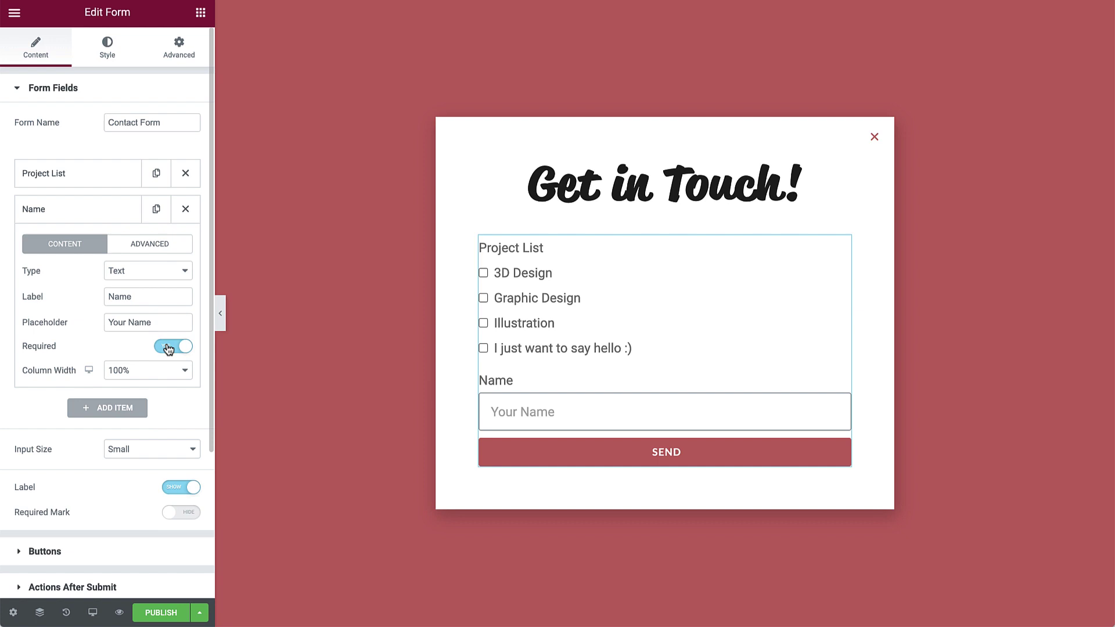
left_click(117, 213)
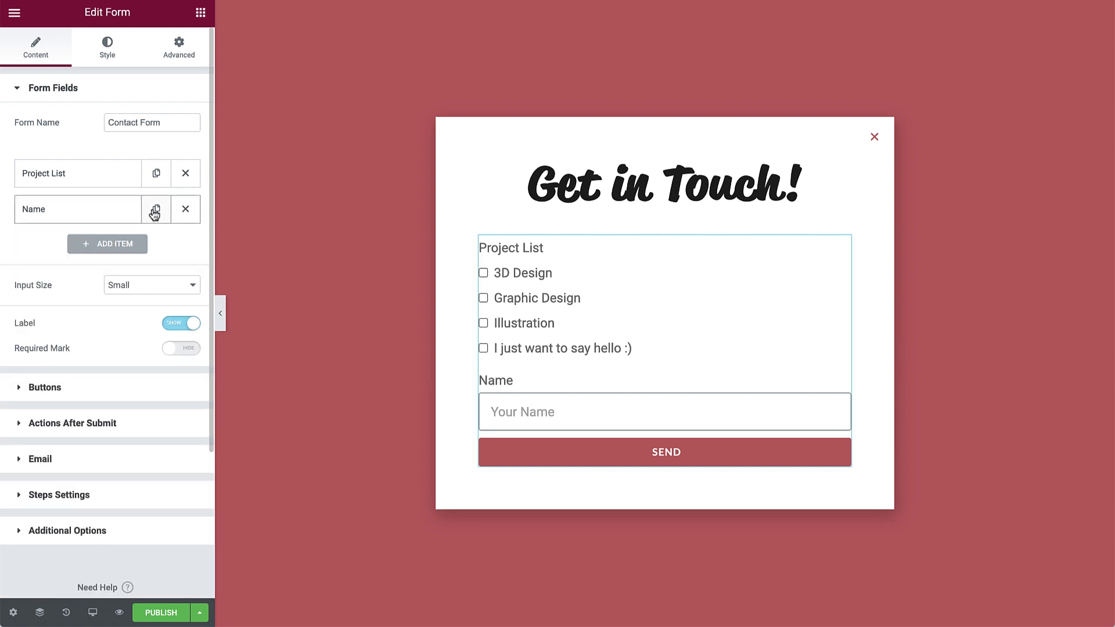
Duplicate it into an Email-type field labelled Email with placeholder 'Your Email'.
left_click(154, 211)
left_click(113, 245)
left_click(142, 306)
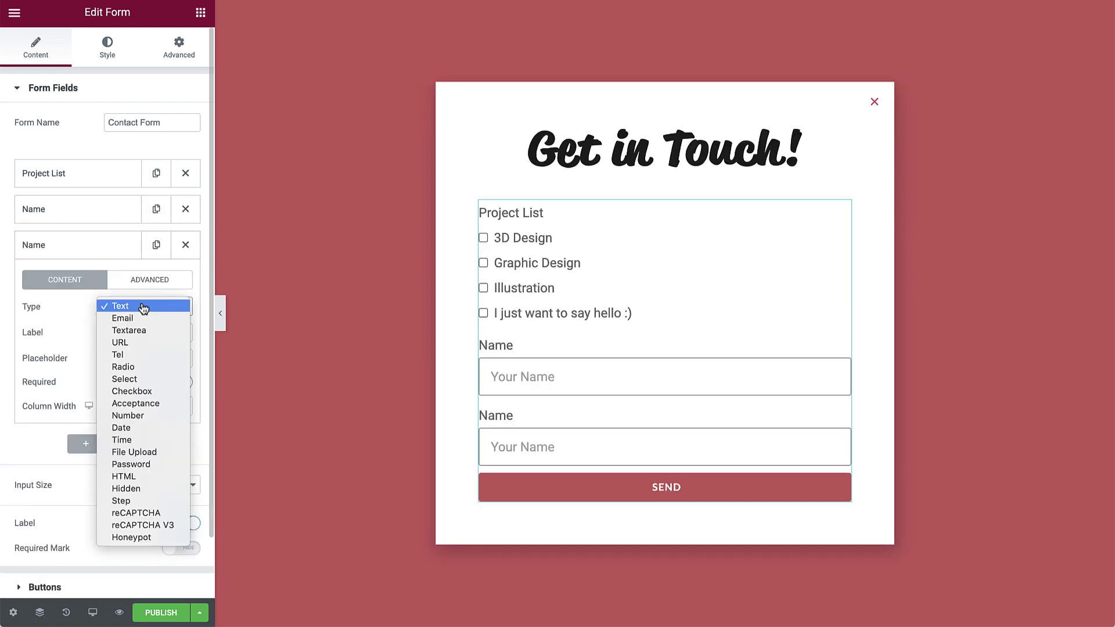
left_click(143, 319)
double_click(143, 332)
type("Ema")
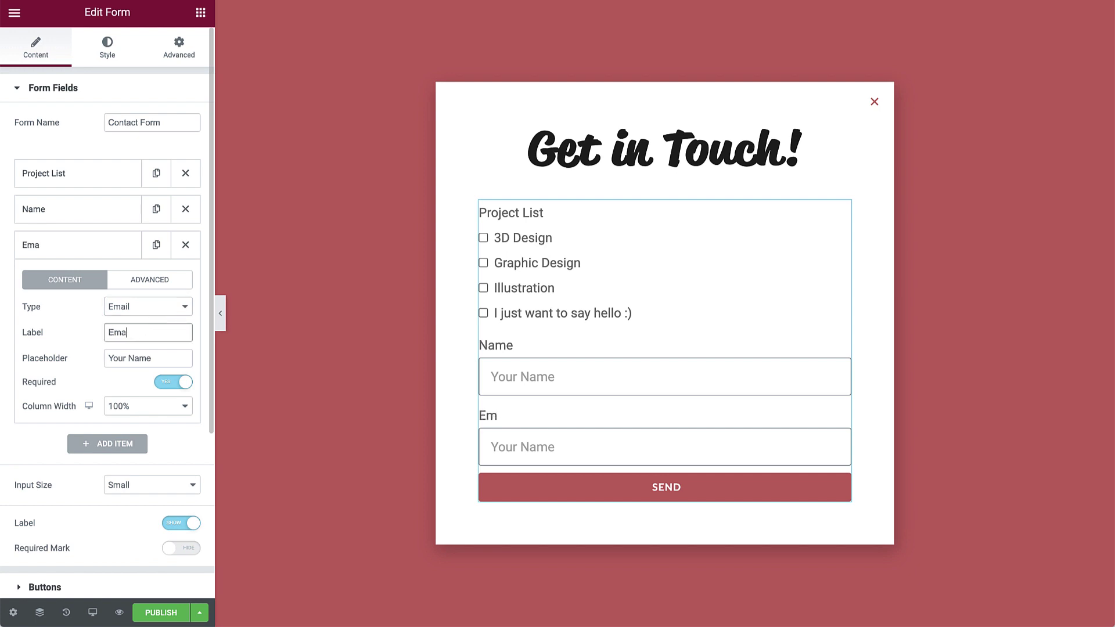
type("il")
key("Tab")
type("Your Email")
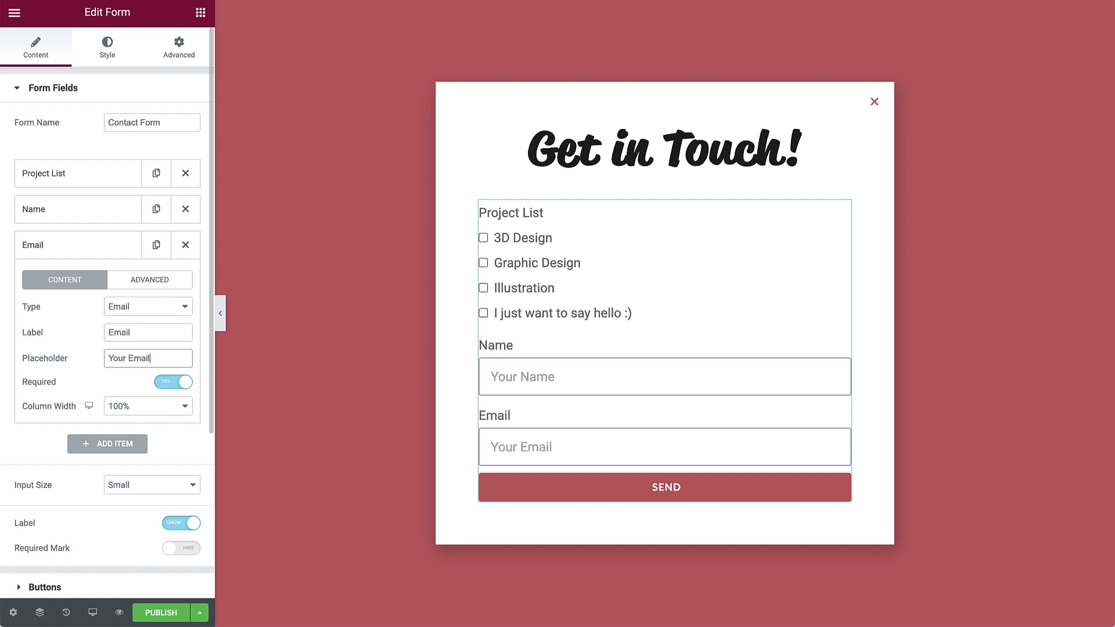
left_click(95, 246)
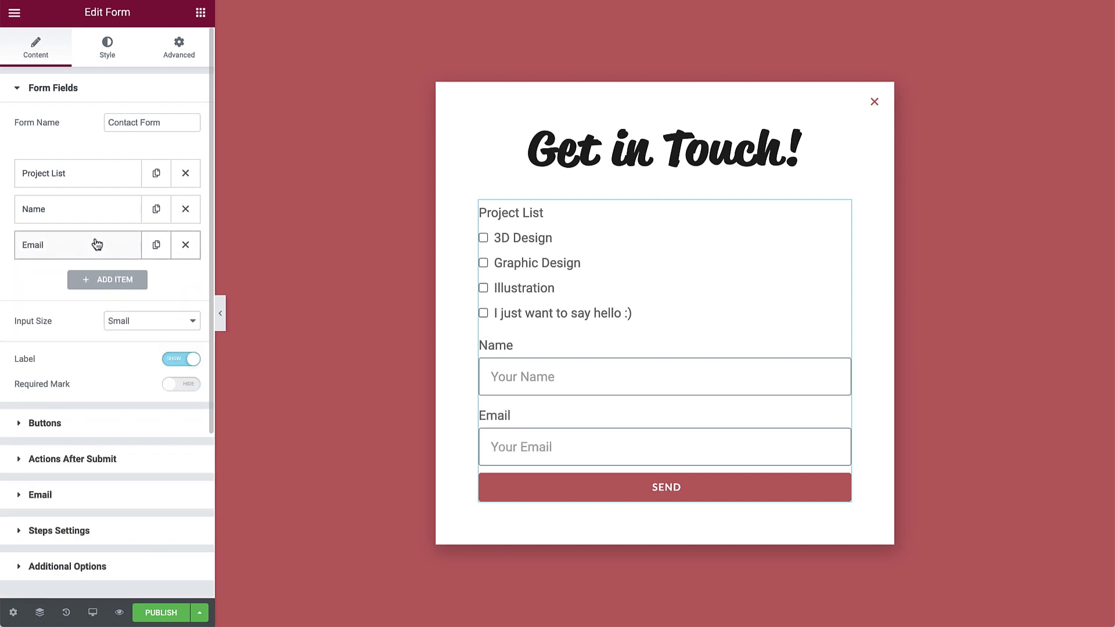
Duplicate that into a 3-row Textarea labelled Message with placeholder 'Your Message'.
left_click(160, 243)
left_click(126, 286)
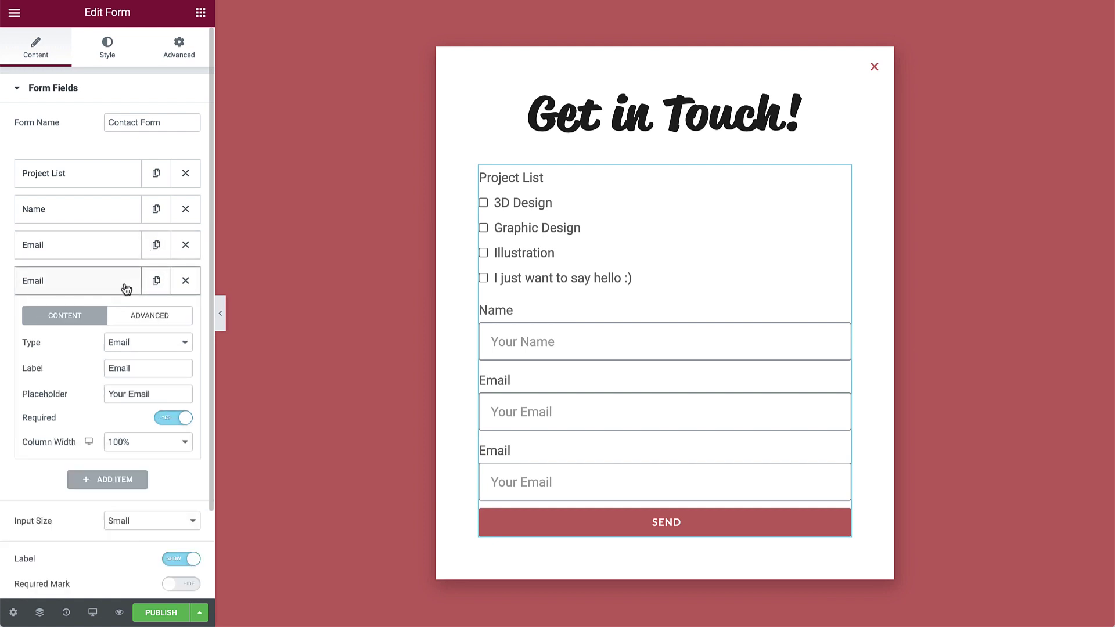
left_click(157, 343)
left_click(154, 370)
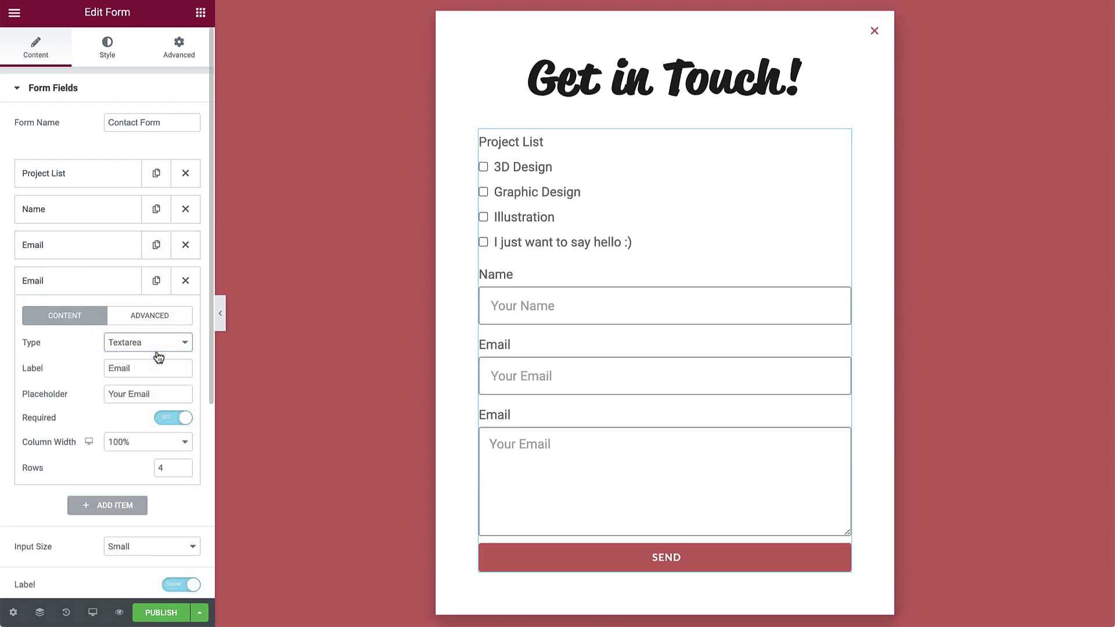
double_click(151, 365)
type("Message")
key("Tab")
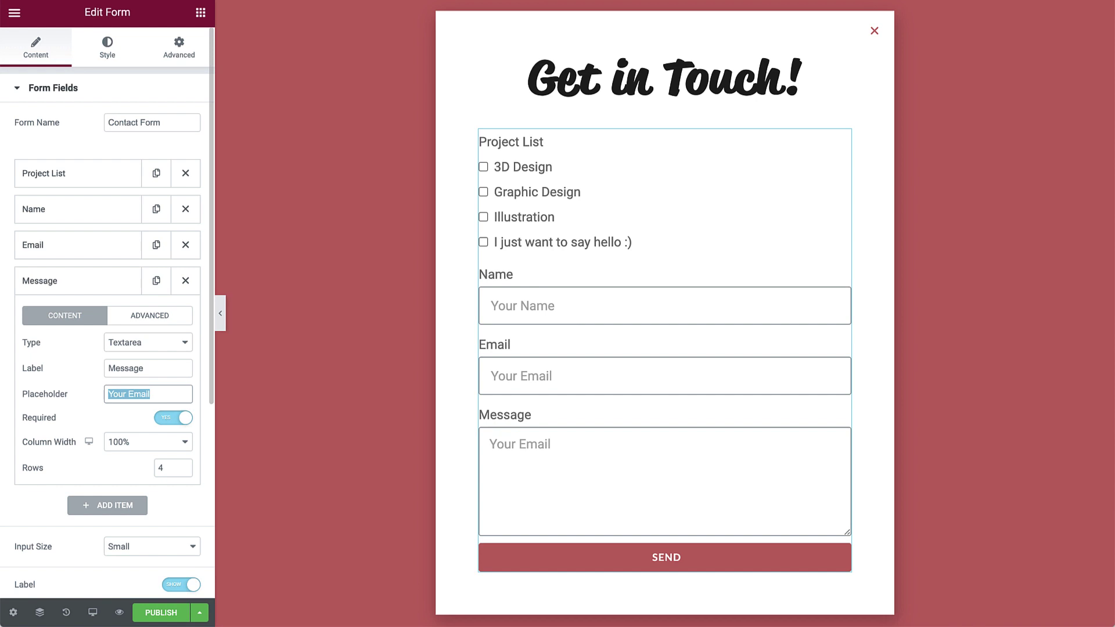
type("Your Message")
key("Tab")
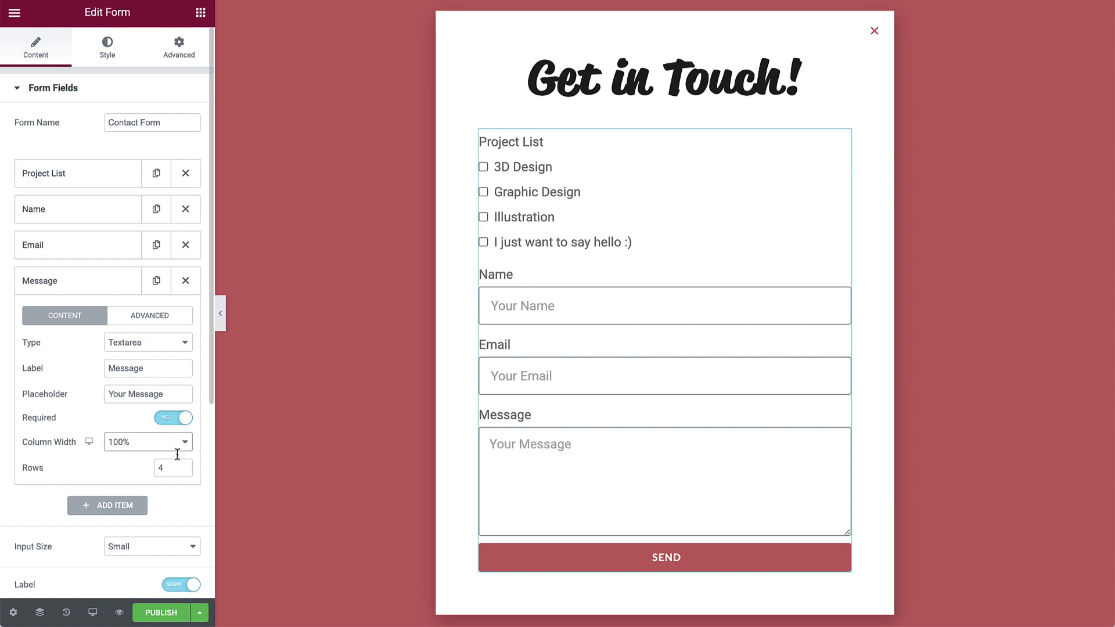
left_click(183, 471)
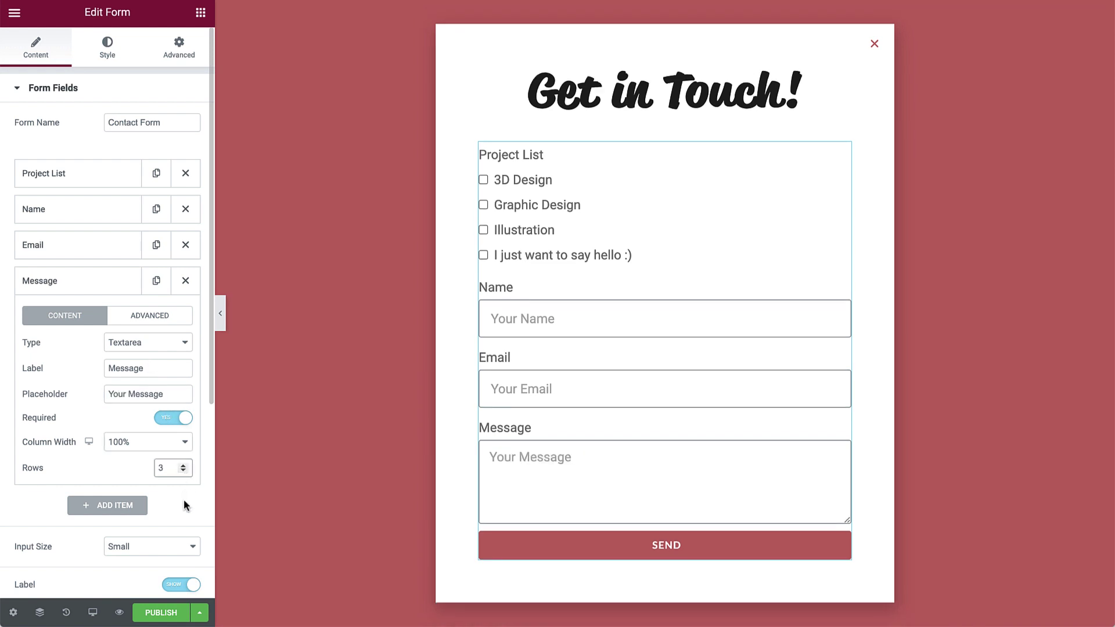
Switch the form's Label setting to Hide and collapse the Message field.
left_click(182, 591)
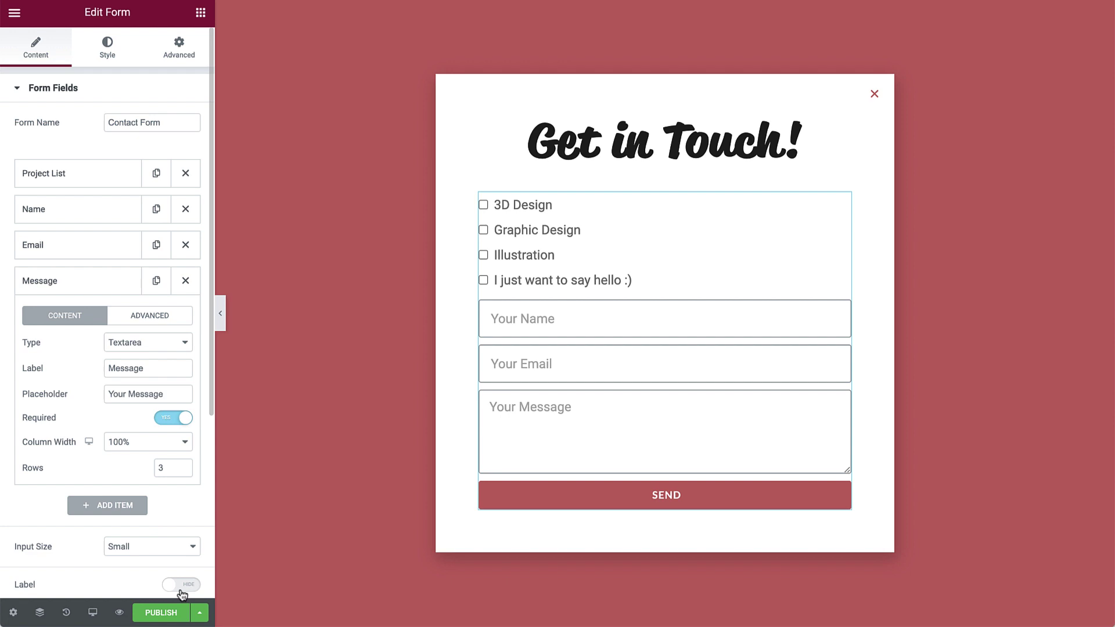
left_click(103, 291)
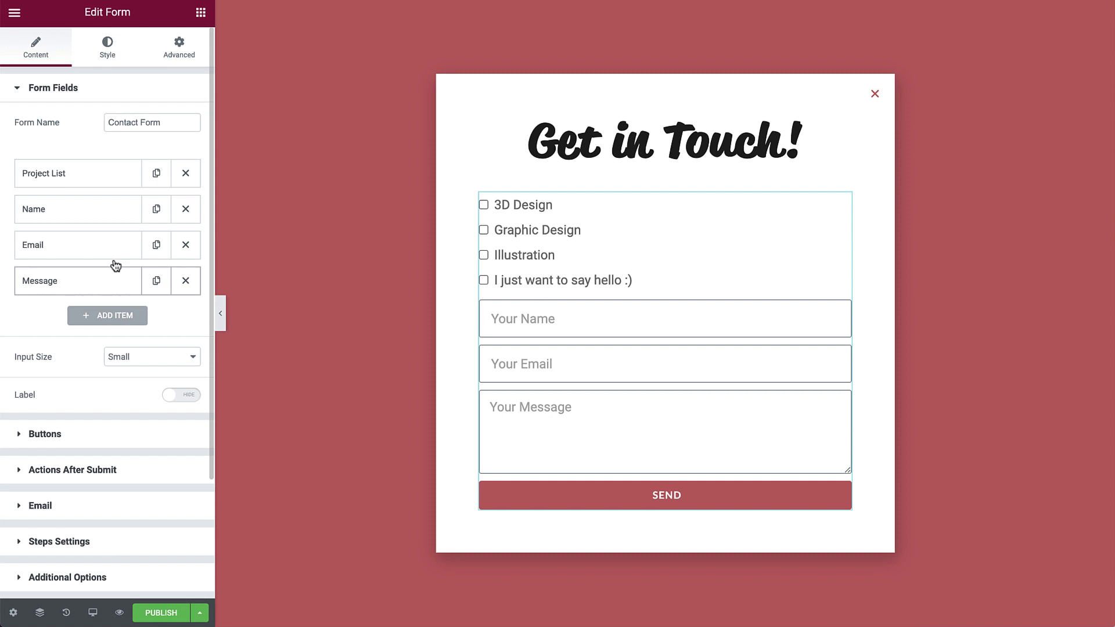
Add a top HTML field 'Title - Projects' reading 'What type of project(s) are you interested in?'.
left_click(154, 213)
left_click_drag(146, 223, 102, 159)
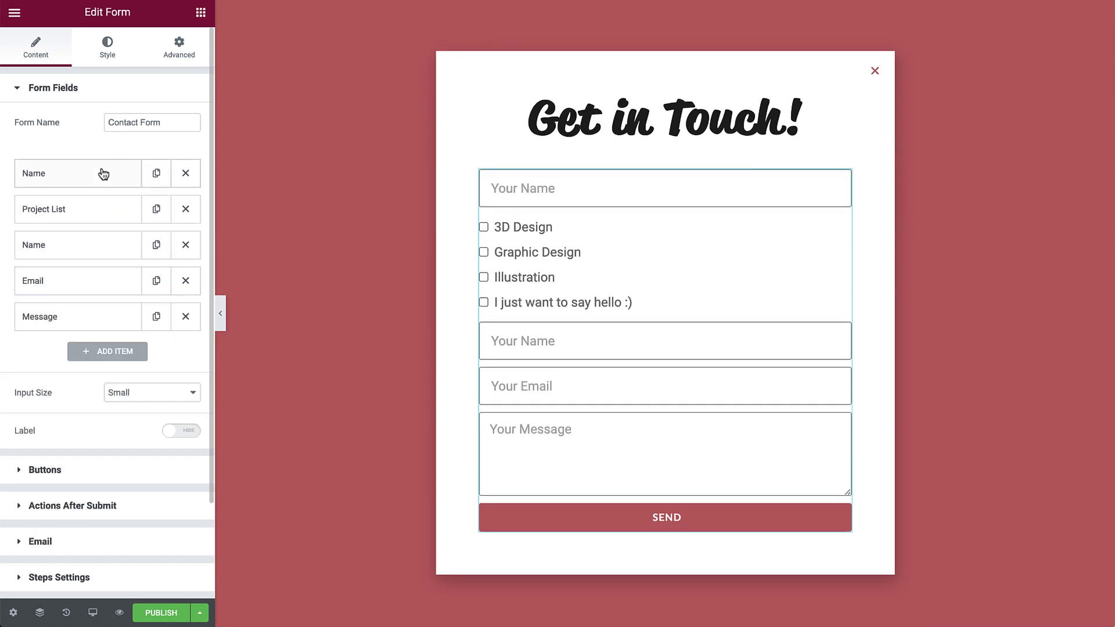
left_click(103, 173)
left_click(132, 234)
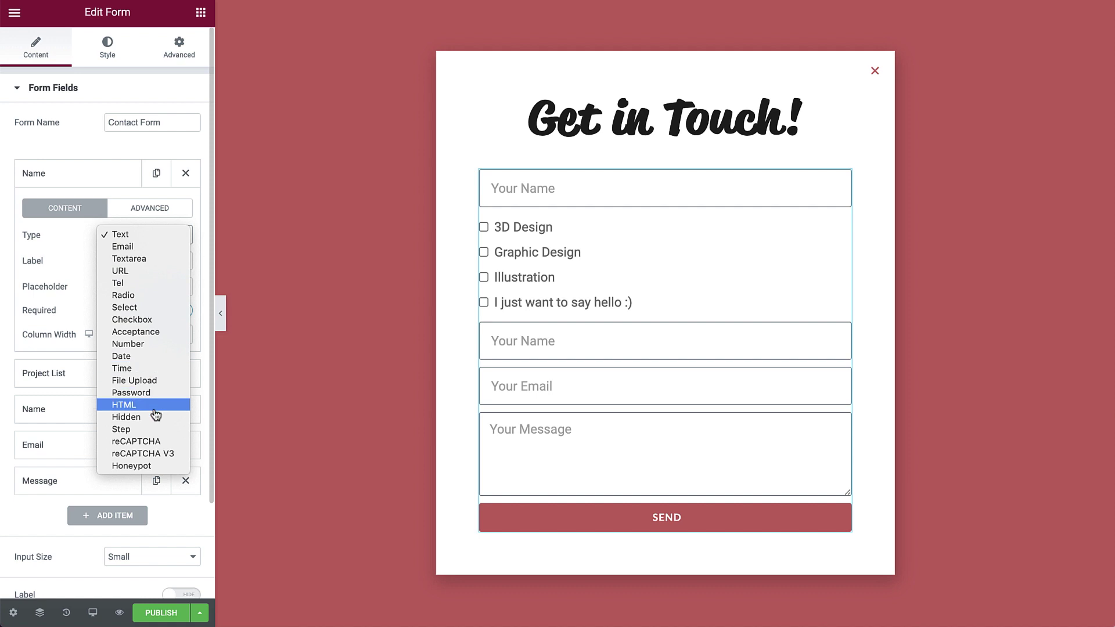
left_click(155, 409)
double_click(132, 260)
type("Title - Projects")
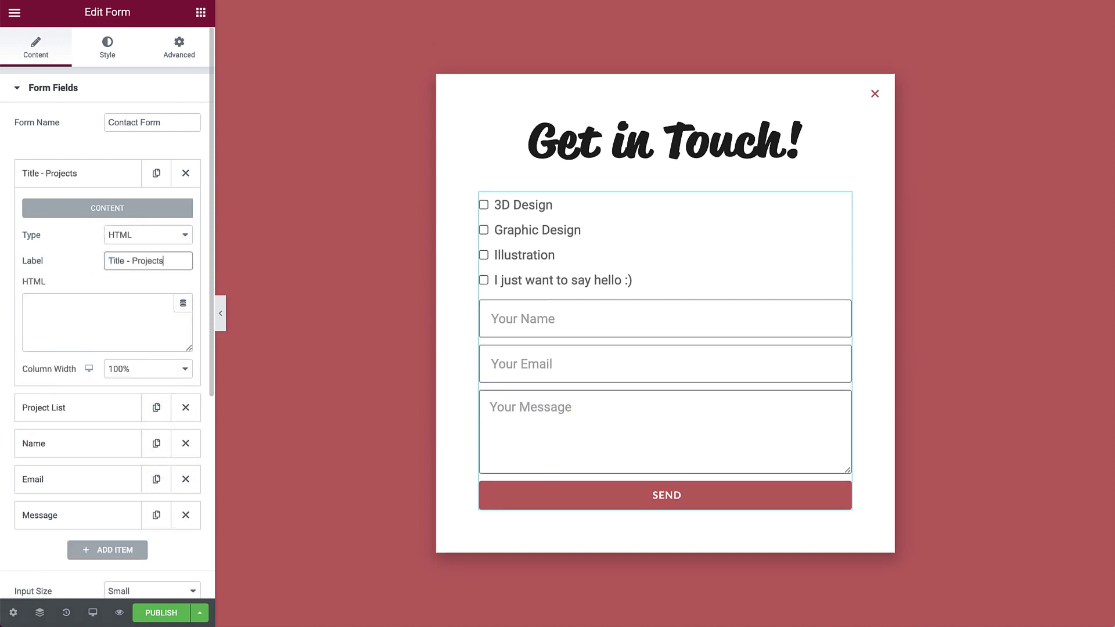
left_click(29, 303)
type("What type of project(s) are you interested in?")
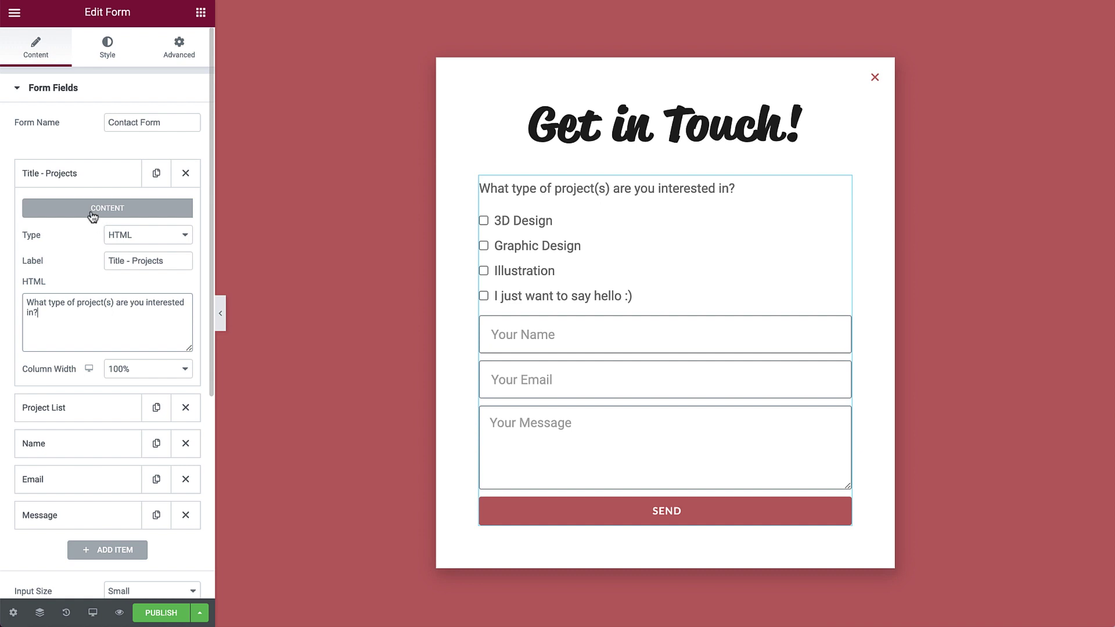
left_click(77, 182)
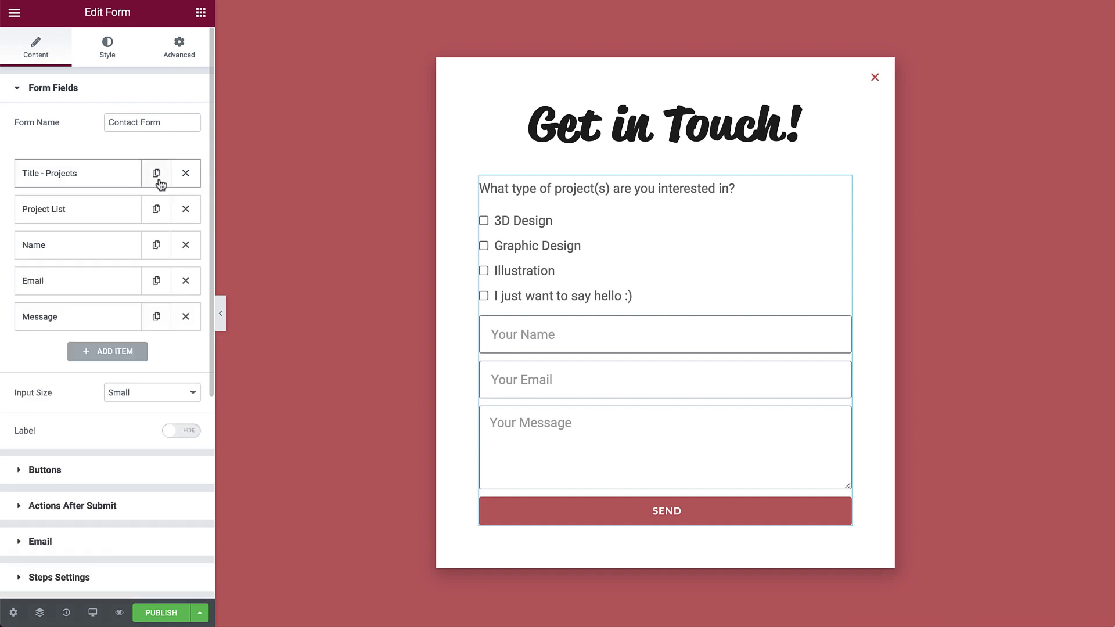
Add a 'Title - Info' HTML heading below Project List reading 'Where can I reach you?'.
left_click(156, 182)
left_click_drag(89, 209, 78, 246)
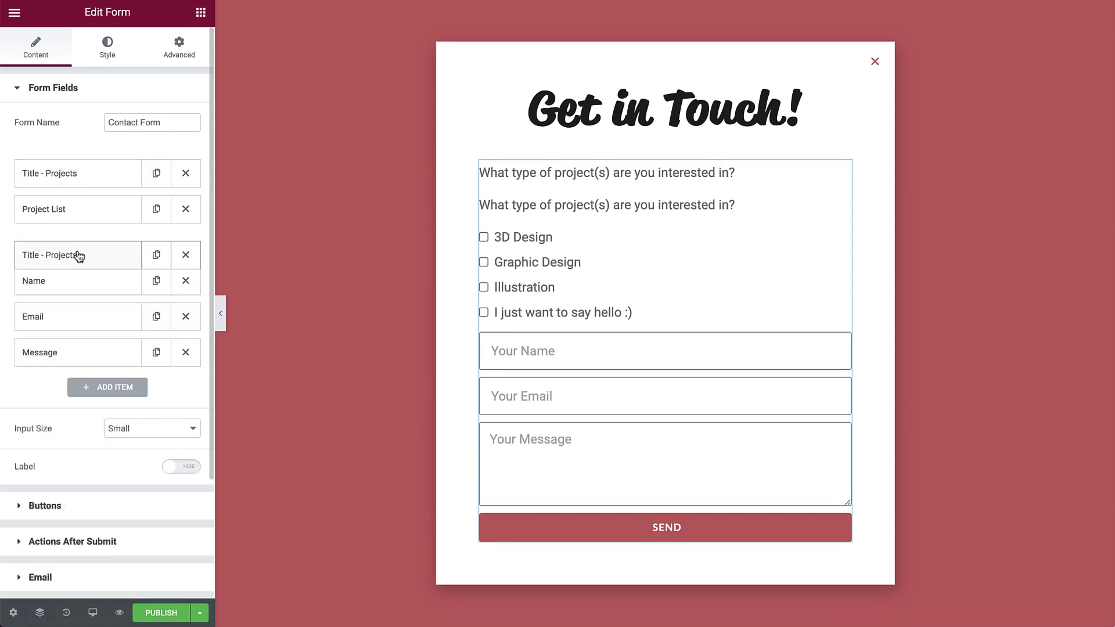
left_click(78, 244)
double_click(149, 332)
type("Info")
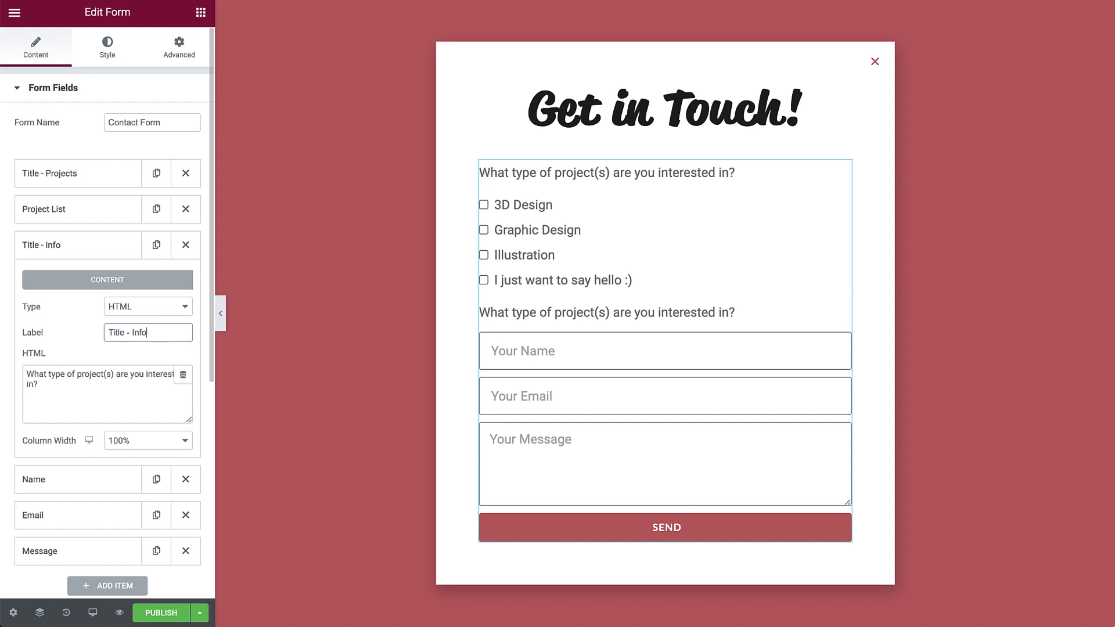
left_click(145, 387)
key("shift+Left")
key("ctrl+a")
type("Where can I reach you?")
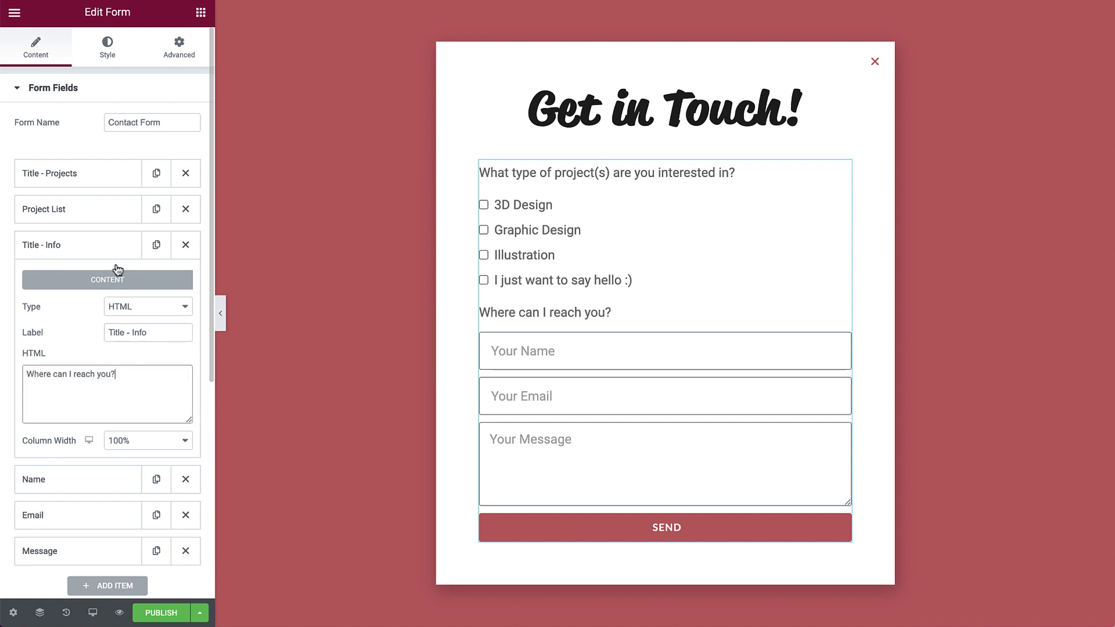
left_click(120, 255)
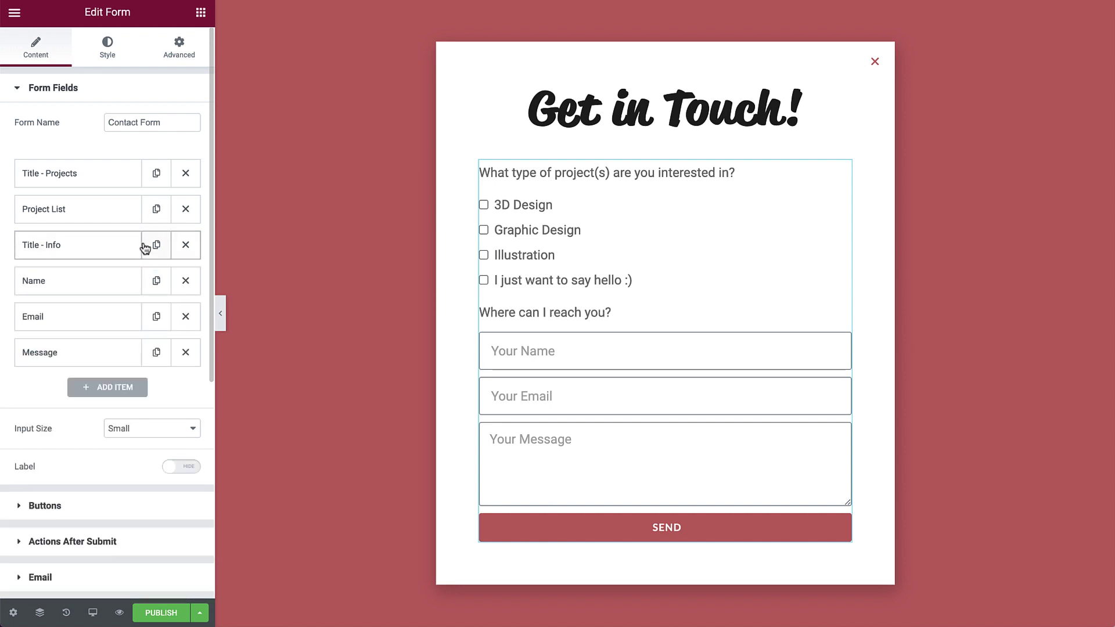
Add a 'Title - Message' HTML heading above Message reading 'What would you like to discuss?'.
left_click(156, 245)
left_click_drag(93, 281, 75, 360)
left_click(75, 352)
double_click(142, 440)
type("Message")
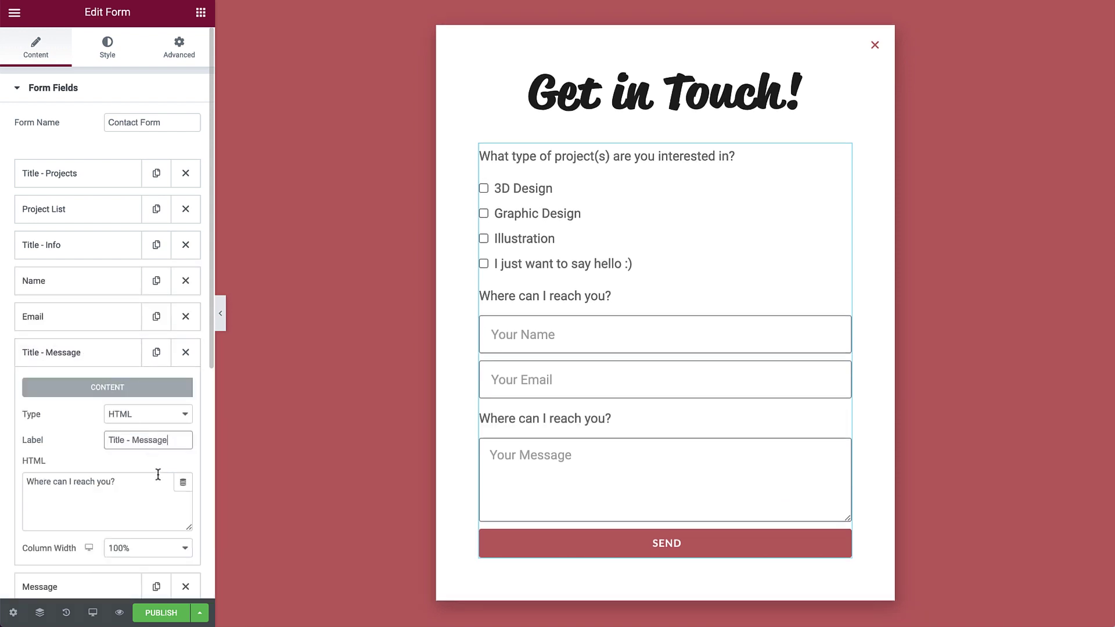
left_click(159, 476)
key("Home")
key("ctrl+shift+Right")
key("shift+End")
type("What would you like to discuss?")
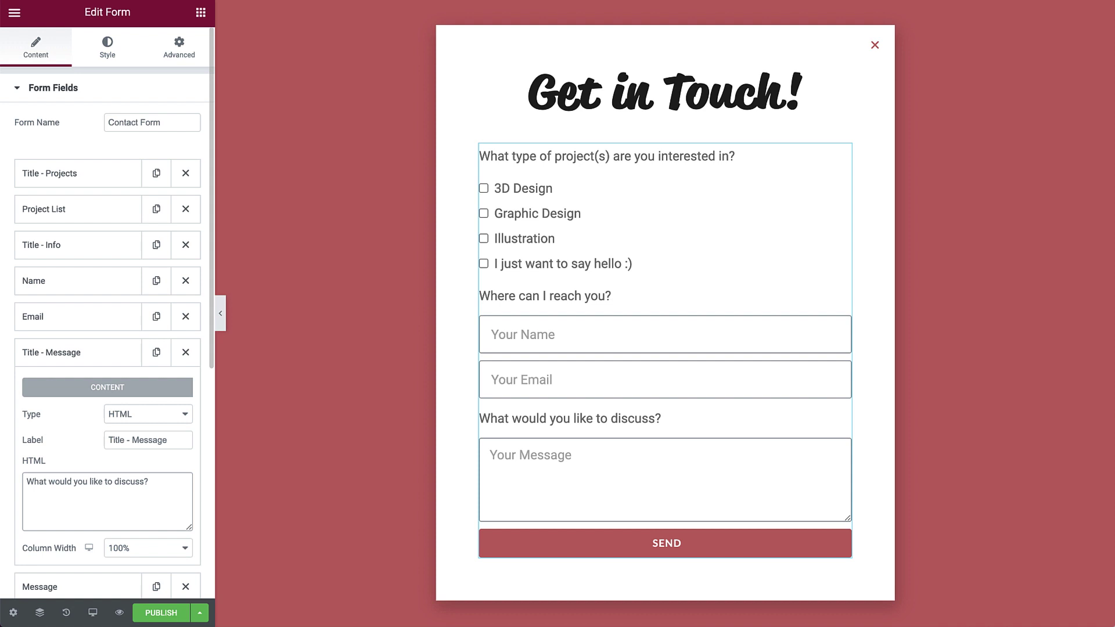
Add a new form field and make it a Step field.
left_click(84, 363)
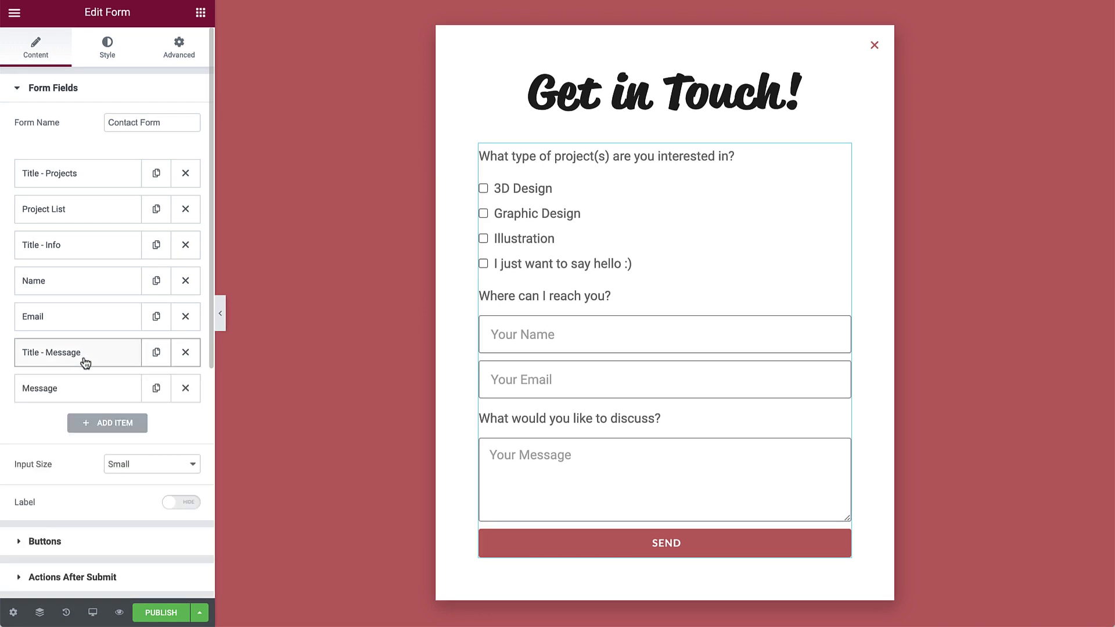
left_click(106, 431)
left_click(145, 486)
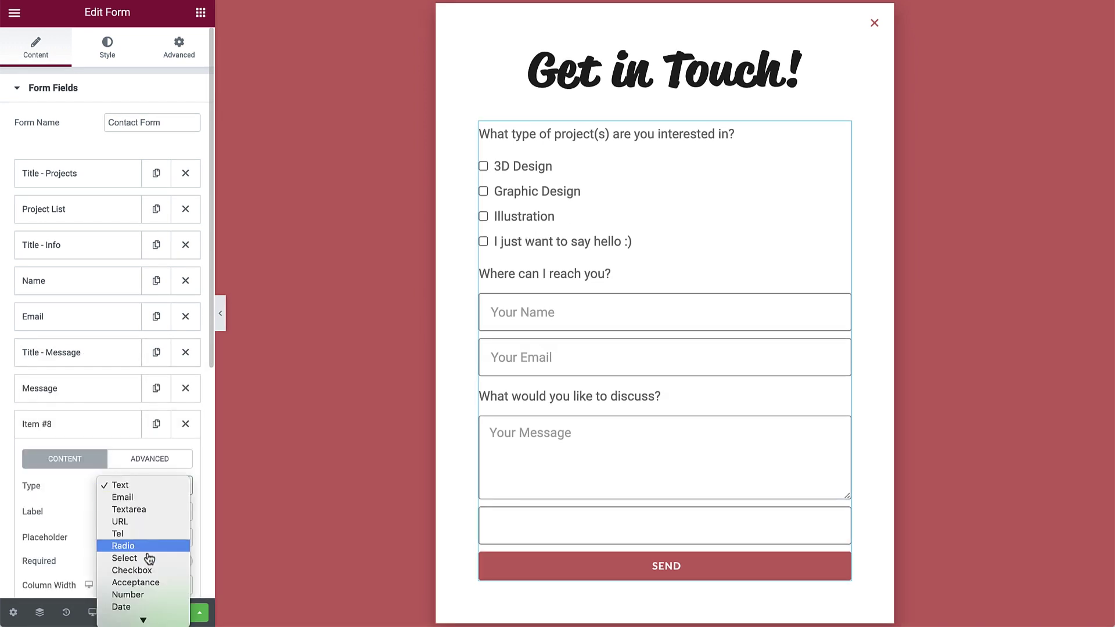
mouse_move(149, 619)
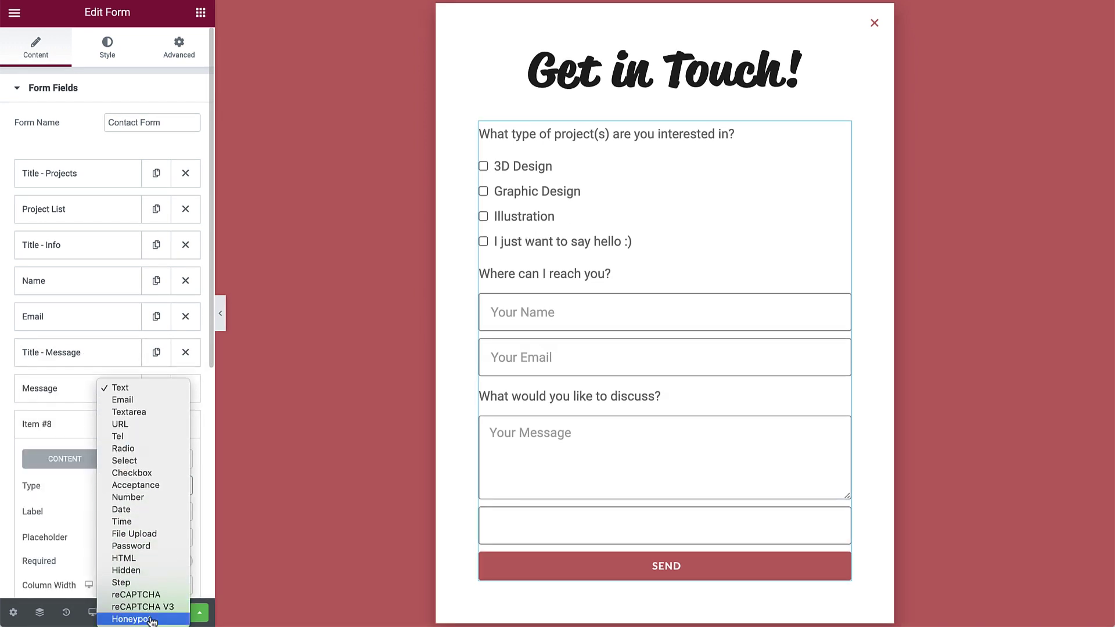
left_click(142, 586)
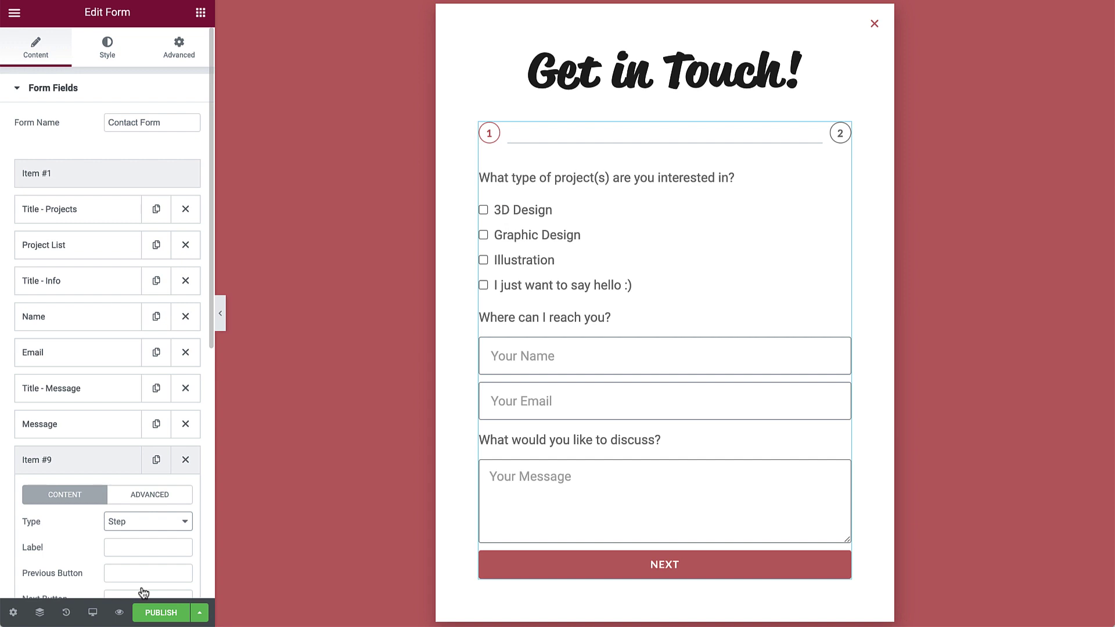
Name the first step 'Project Type' and the second step 'About You'.
left_click(88, 172)
left_click(148, 234)
type("Project Type")
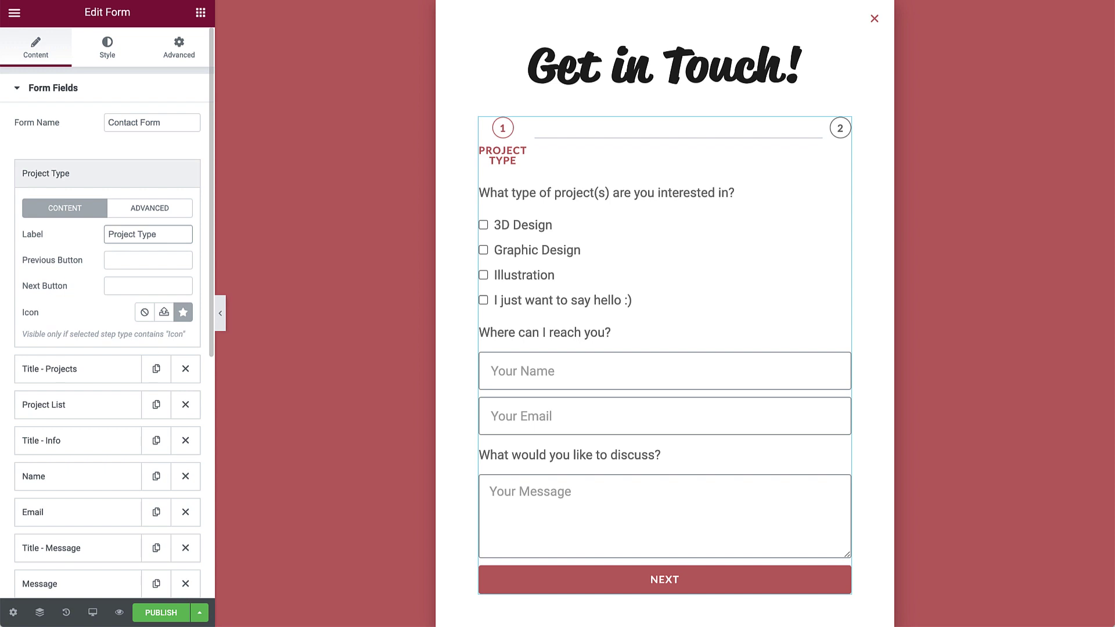
left_click(107, 174)
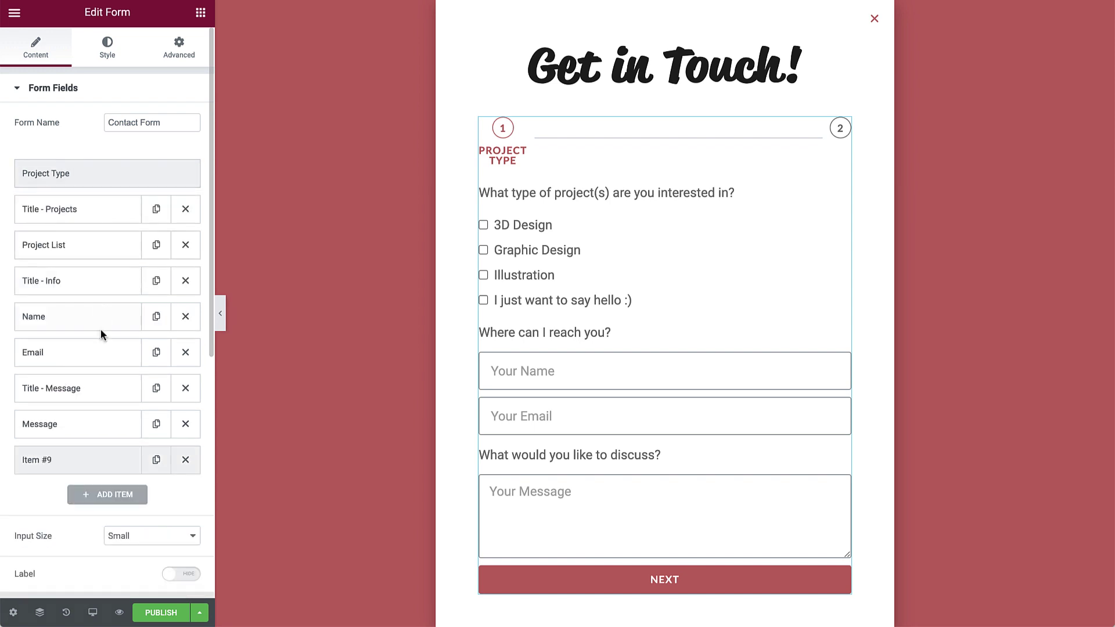
left_click(95, 462)
left_click(116, 547)
type("About You")
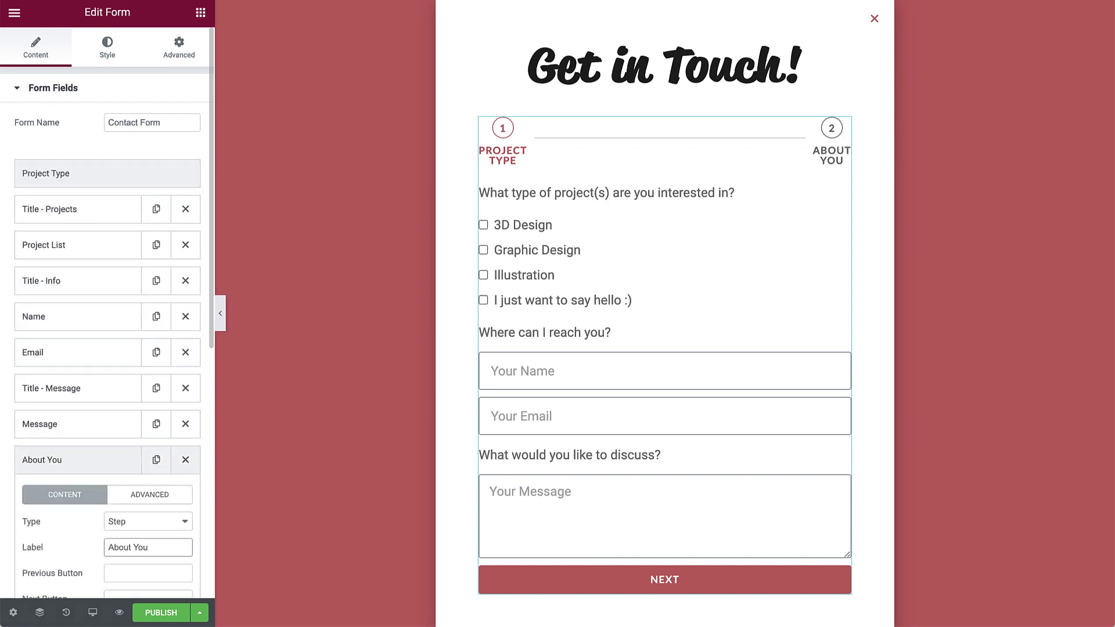
Duplicate the About You step and rename the copy 'Your Message'.
left_click(157, 462)
left_click(108, 467)
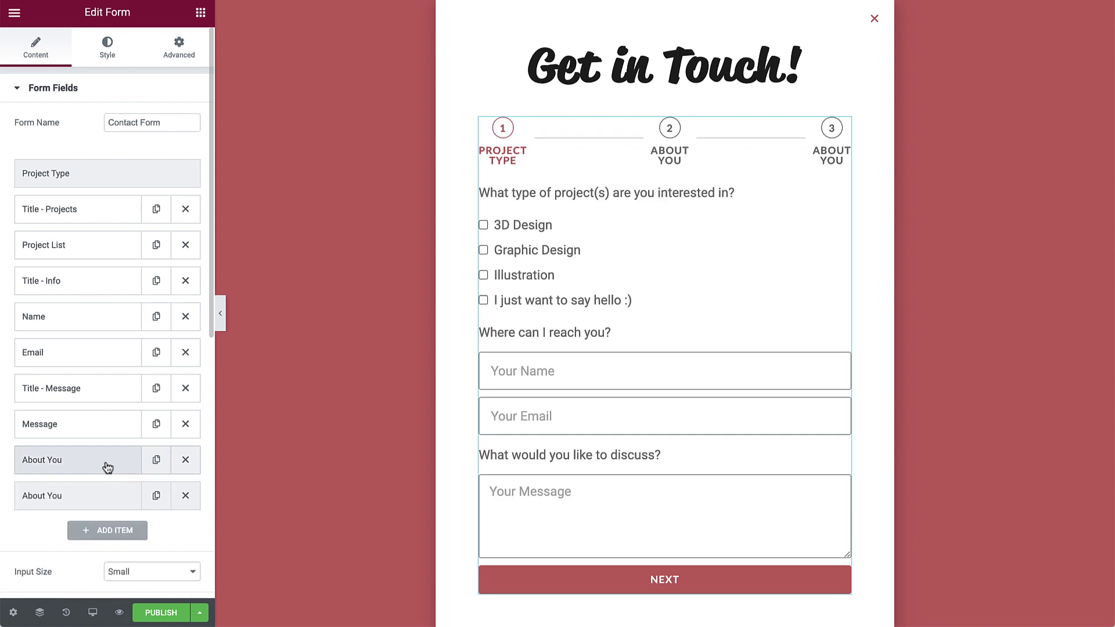
left_click(114, 496)
triple_click(150, 584)
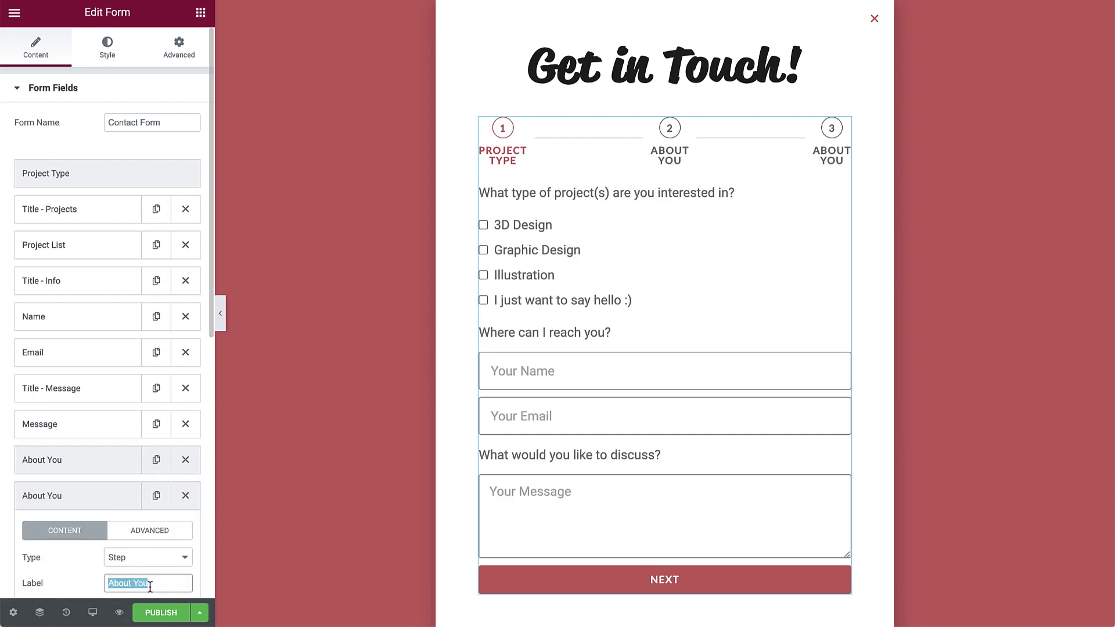
type("Your Message")
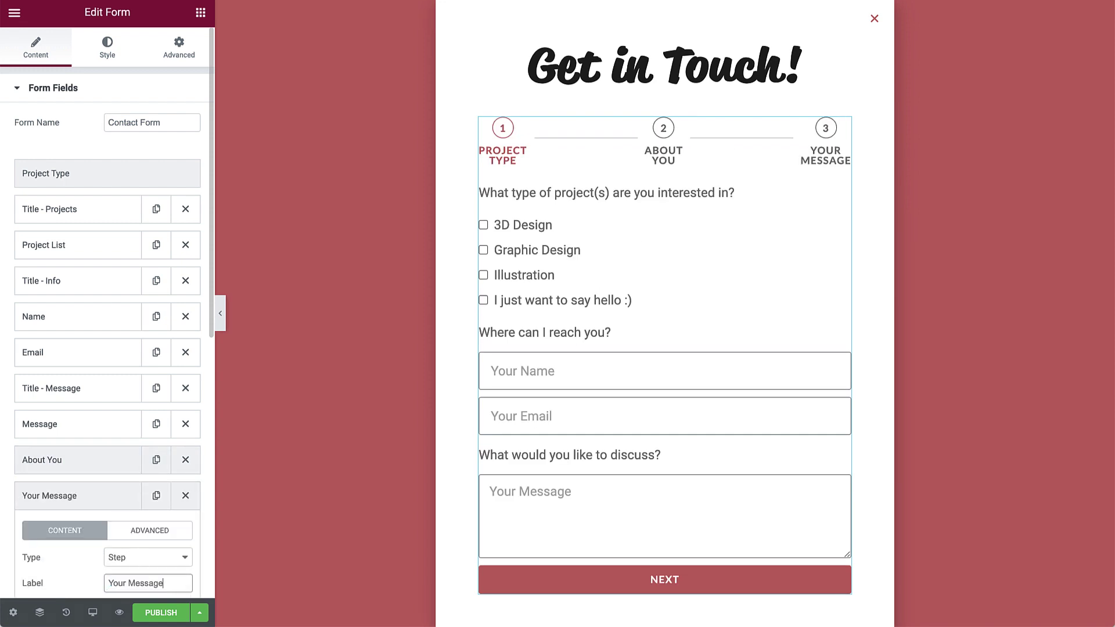
left_click(108, 504)
Place About You below Title - Info and Your Message above Title - Message, then preview steps 1–2.
left_click_drag(84, 470, 63, 282)
left_click_drag(92, 493, 79, 416)
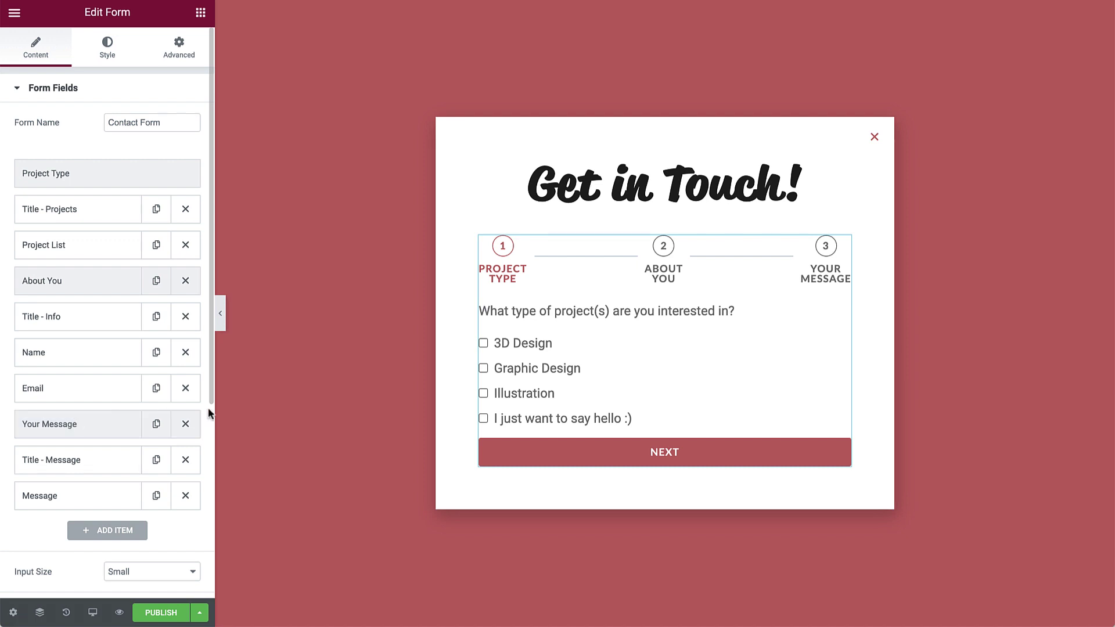
left_click(567, 452)
left_click(560, 453)
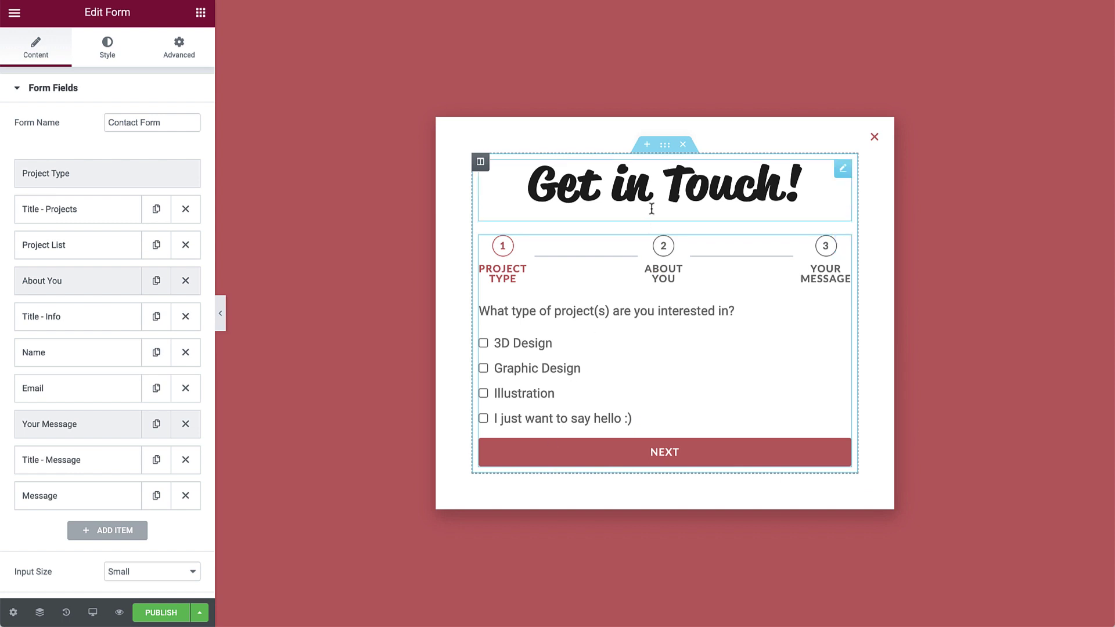
Set the form's section to width 500, minimum height 60 vh and column position Top.
left_click(665, 146)
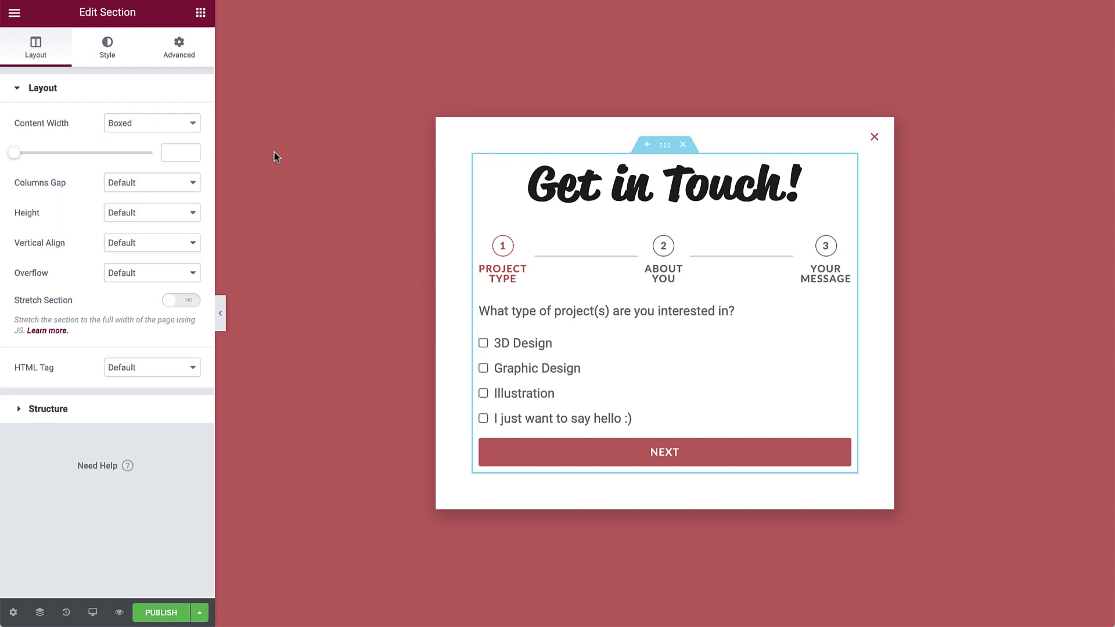
left_click(179, 153)
type("500")
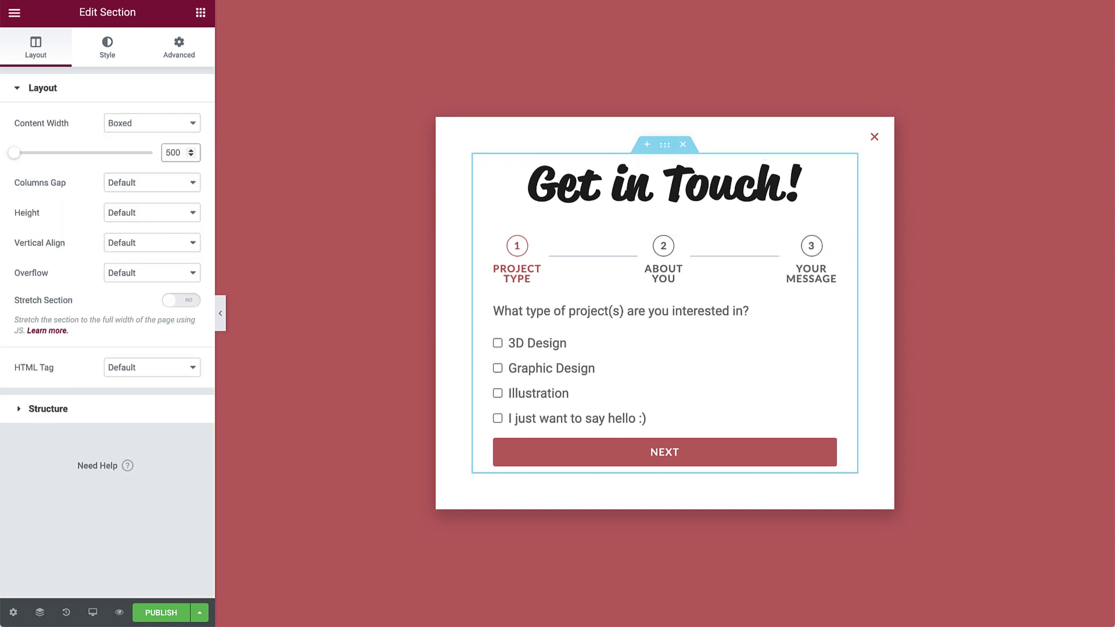
left_click(154, 213)
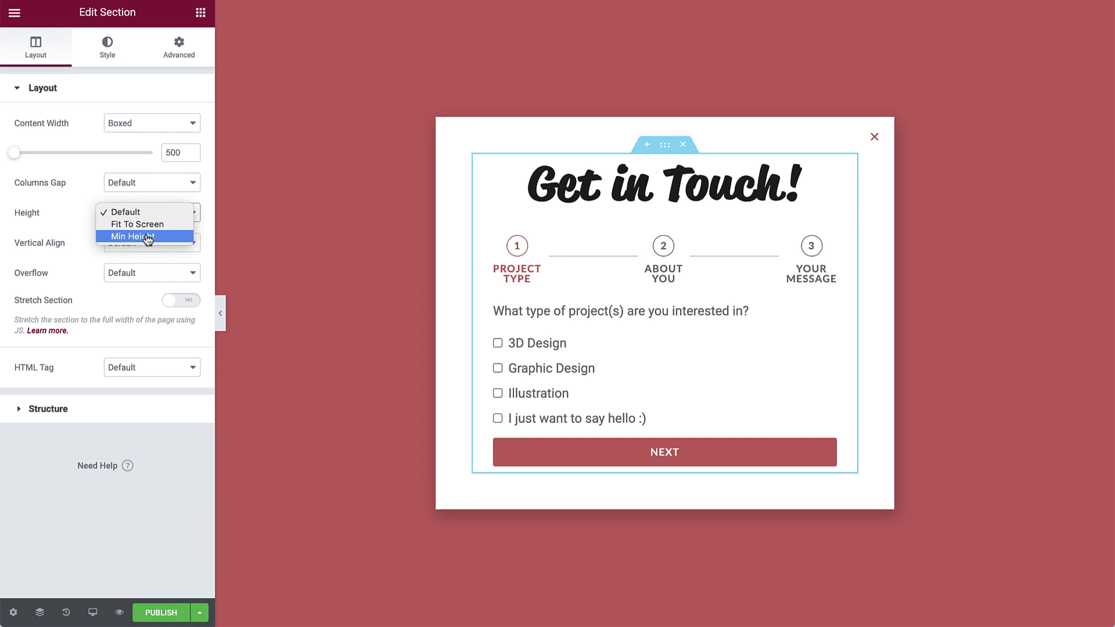
left_click(151, 236)
double_click(180, 267)
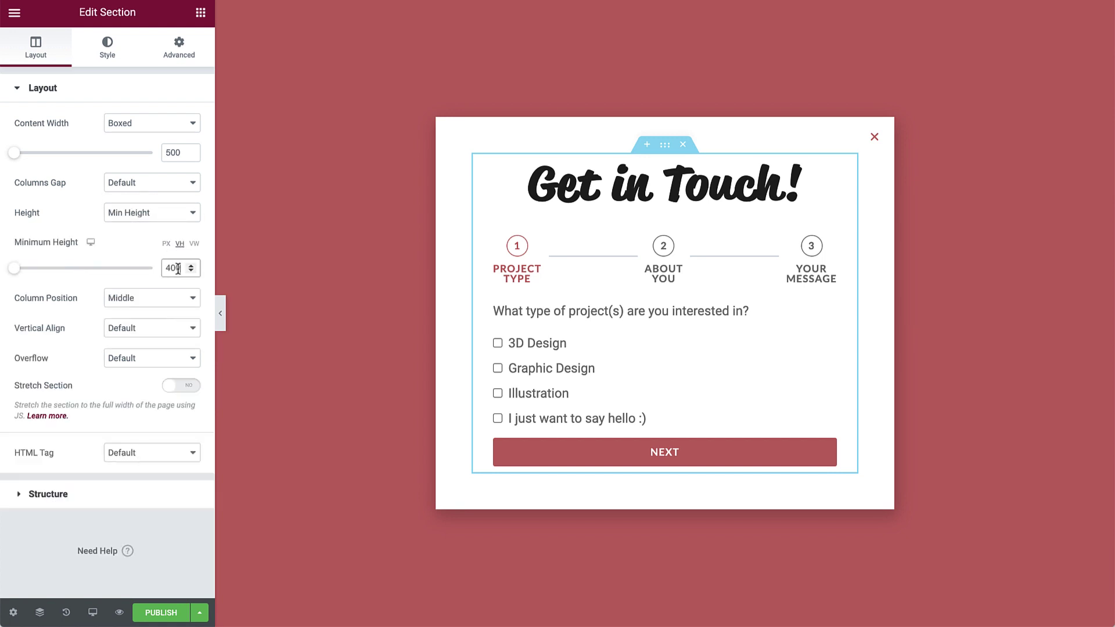
type("60")
left_click(165, 300)
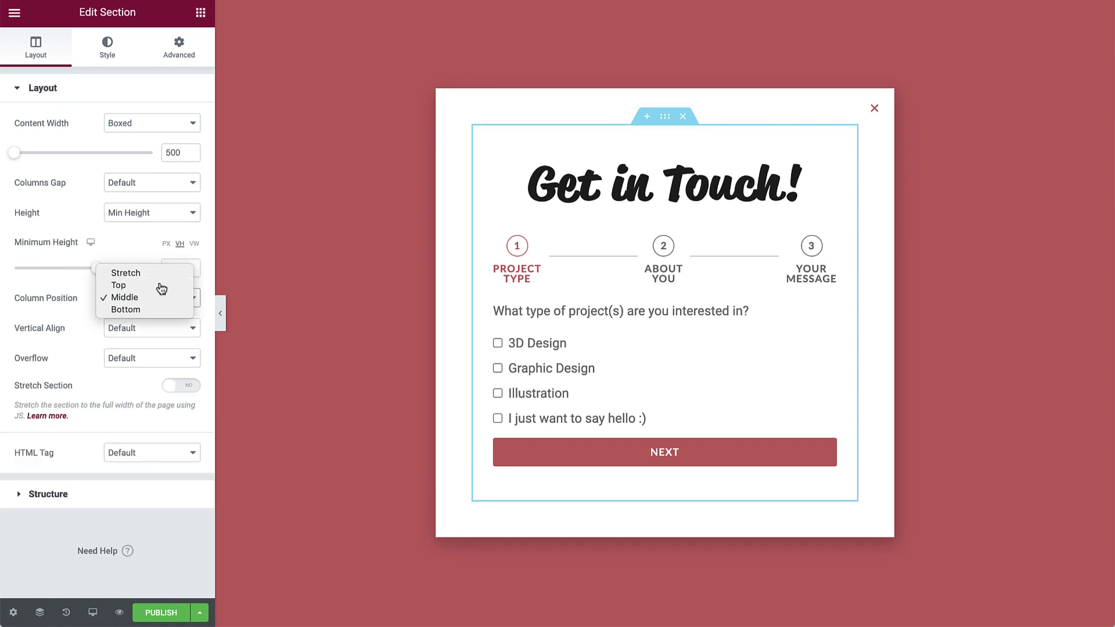
left_click(162, 286)
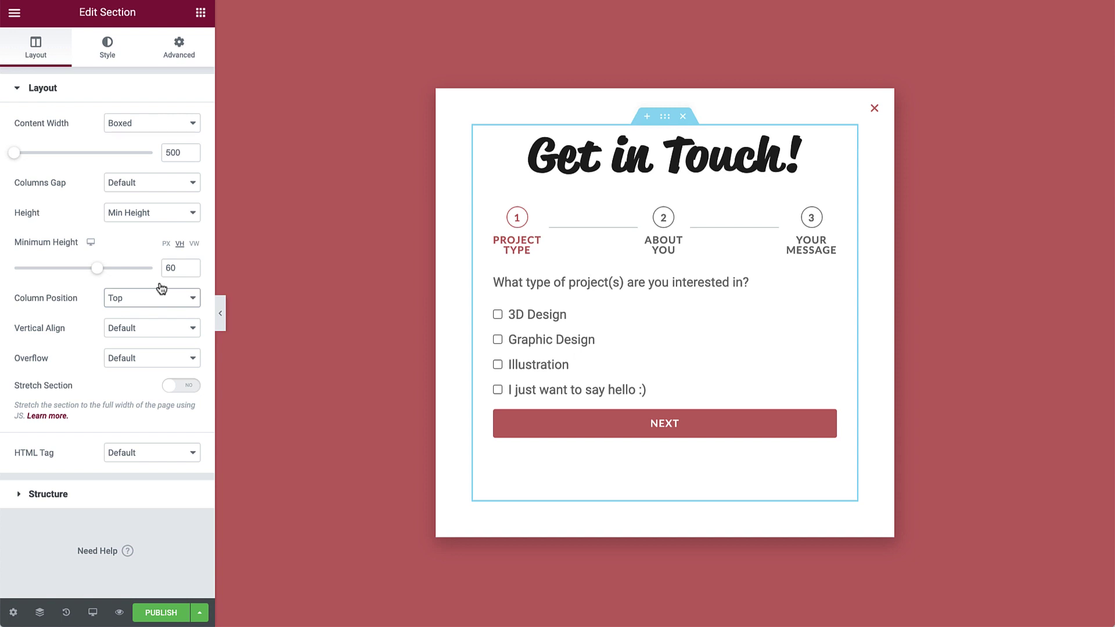
left_click(557, 281)
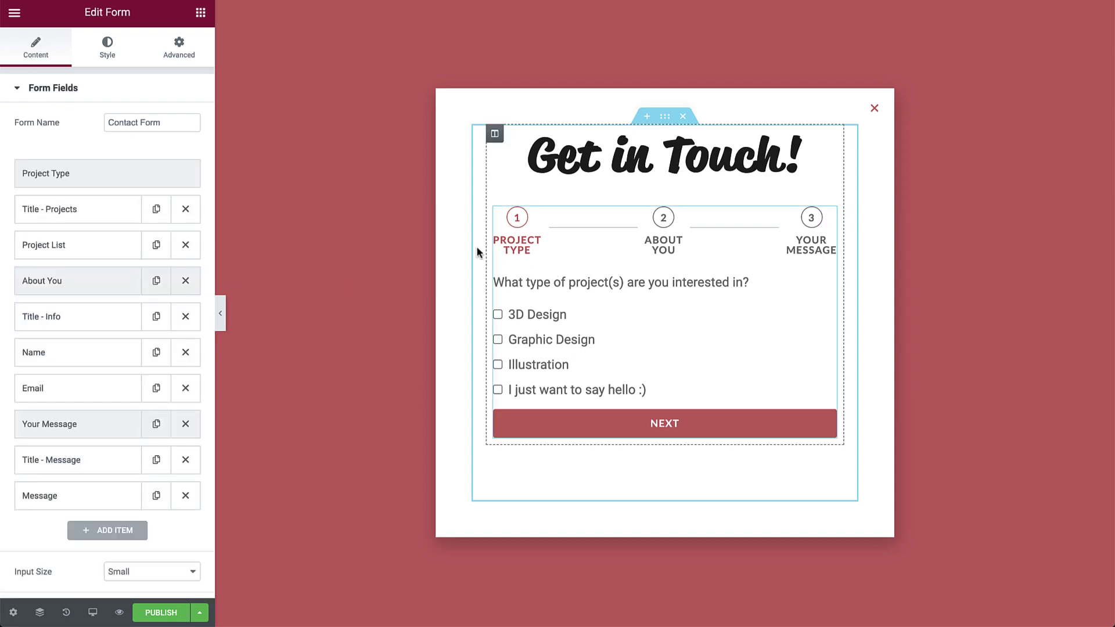
Keep the form buttons at Small size.
left_click(129, 94)
left_click(121, 124)
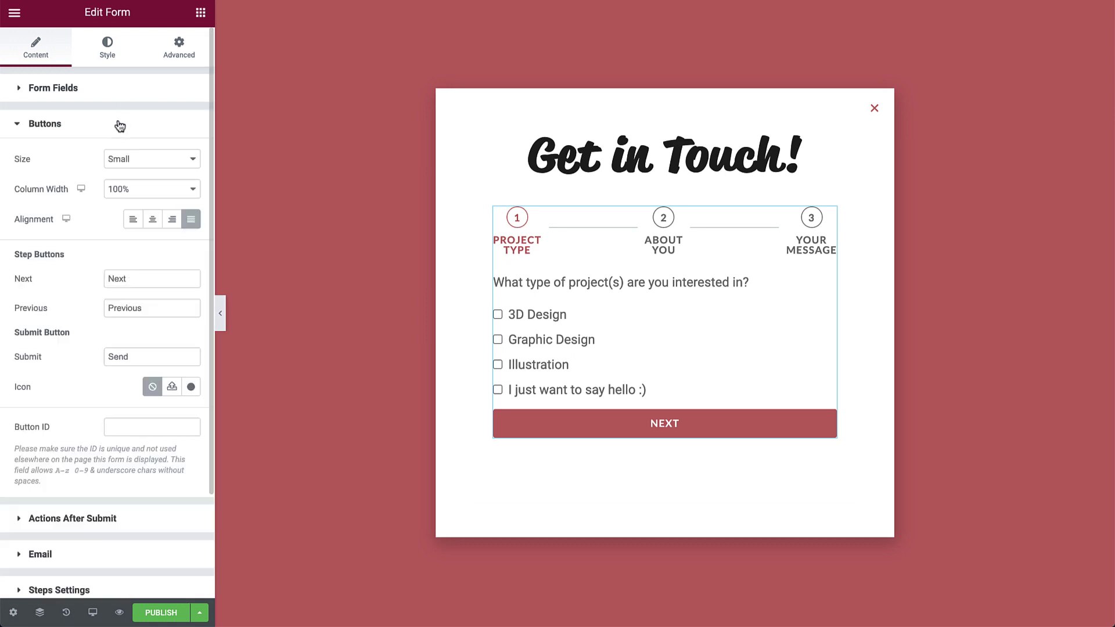
left_click(143, 166)
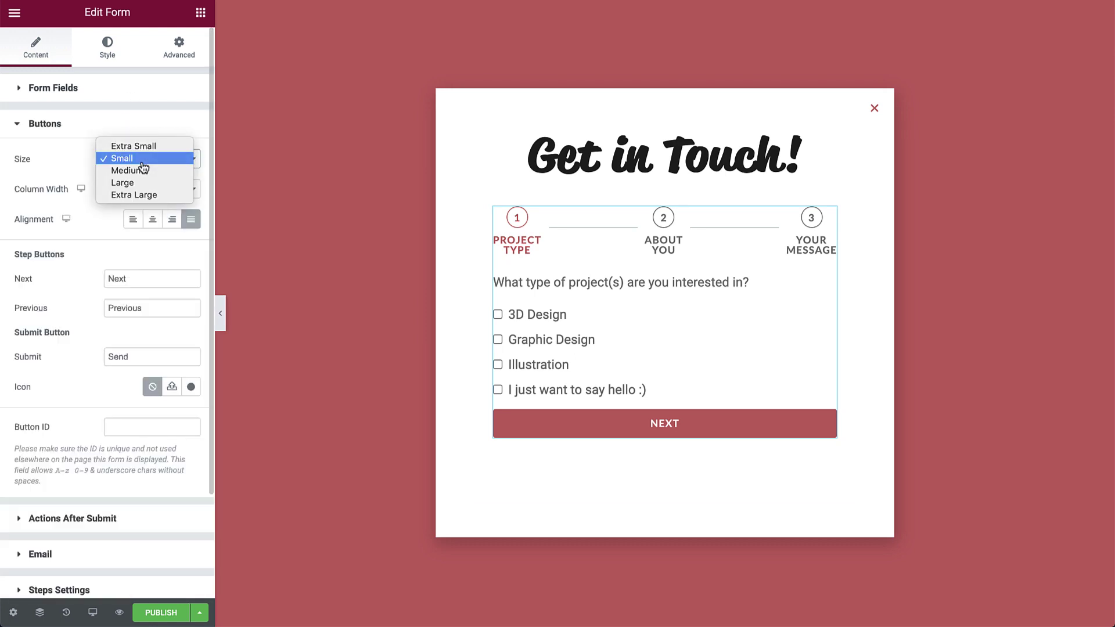
left_click(142, 163)
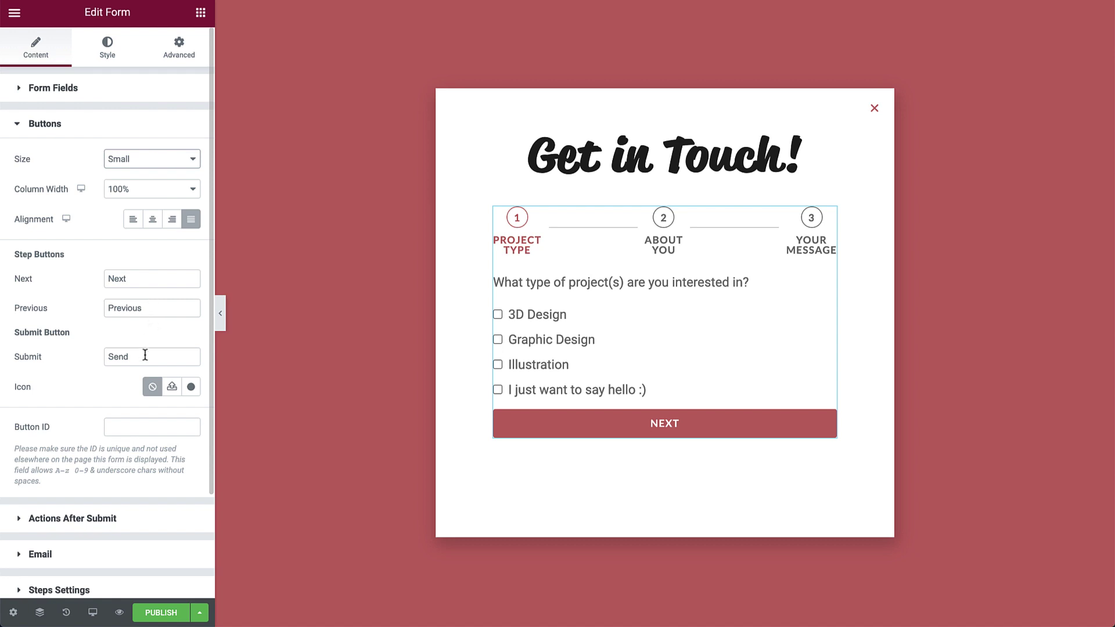
Review the submit actions list and the Email action settings without changes.
left_click(103, 524)
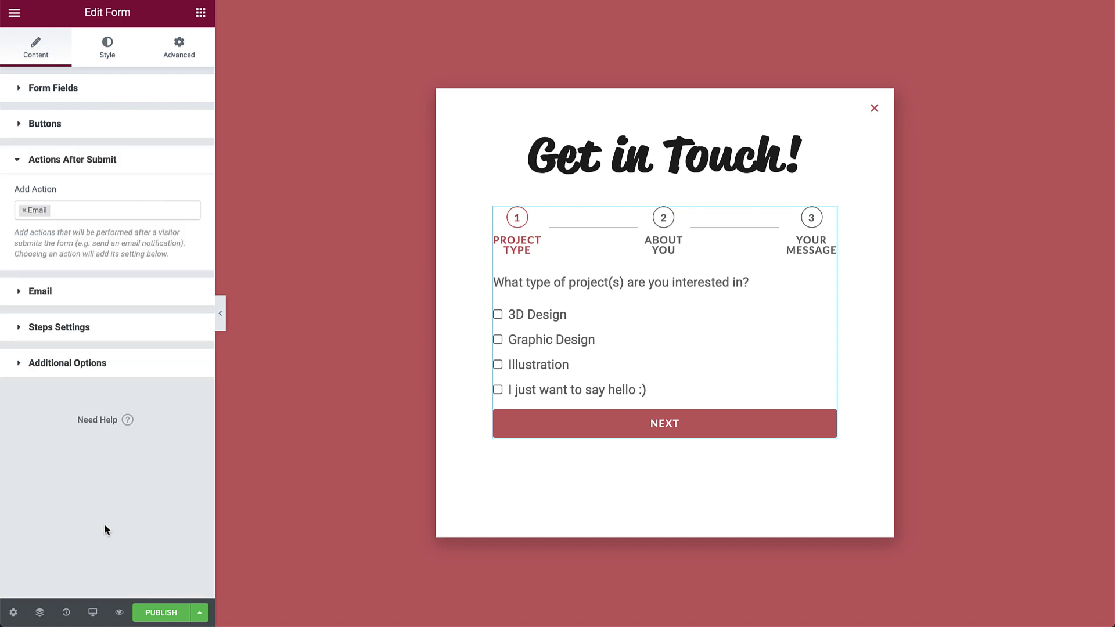
left_click(103, 209)
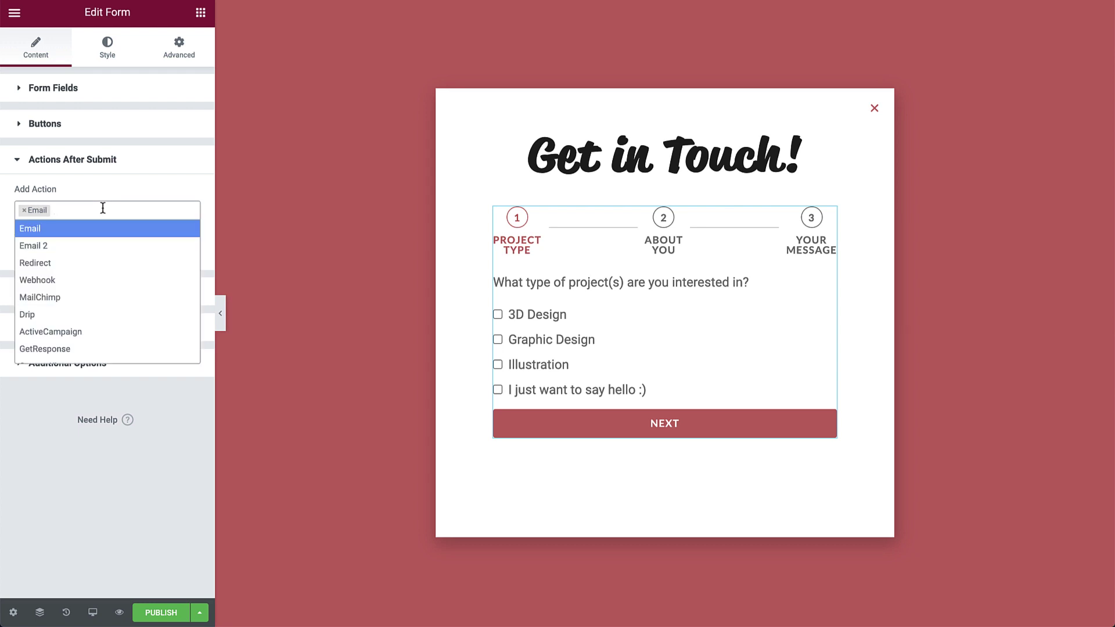
left_click(82, 232)
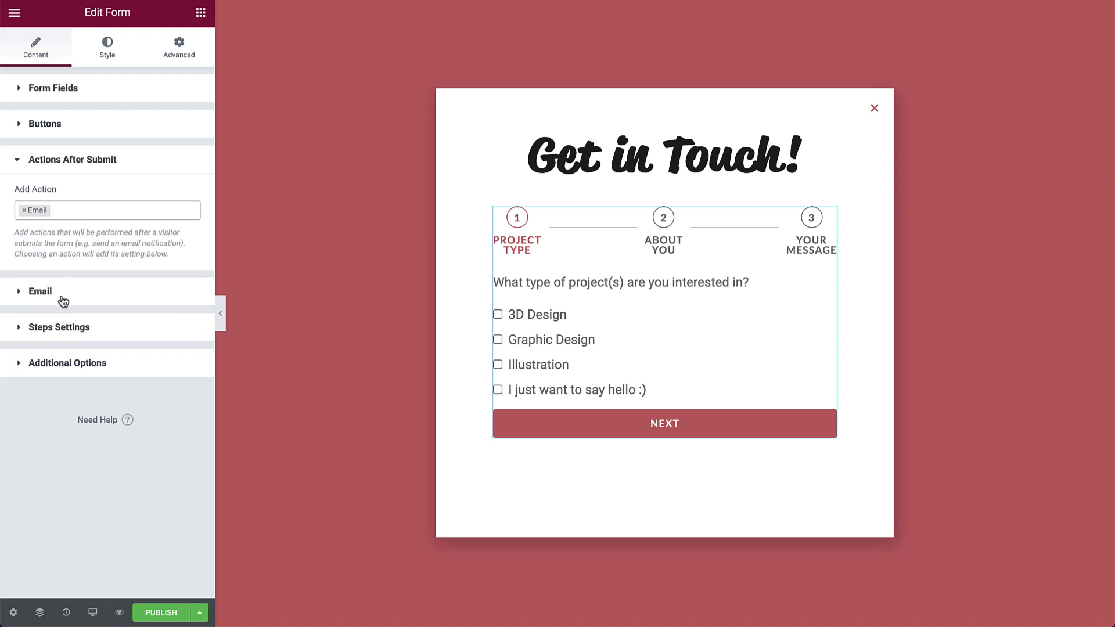
left_click(40, 292)
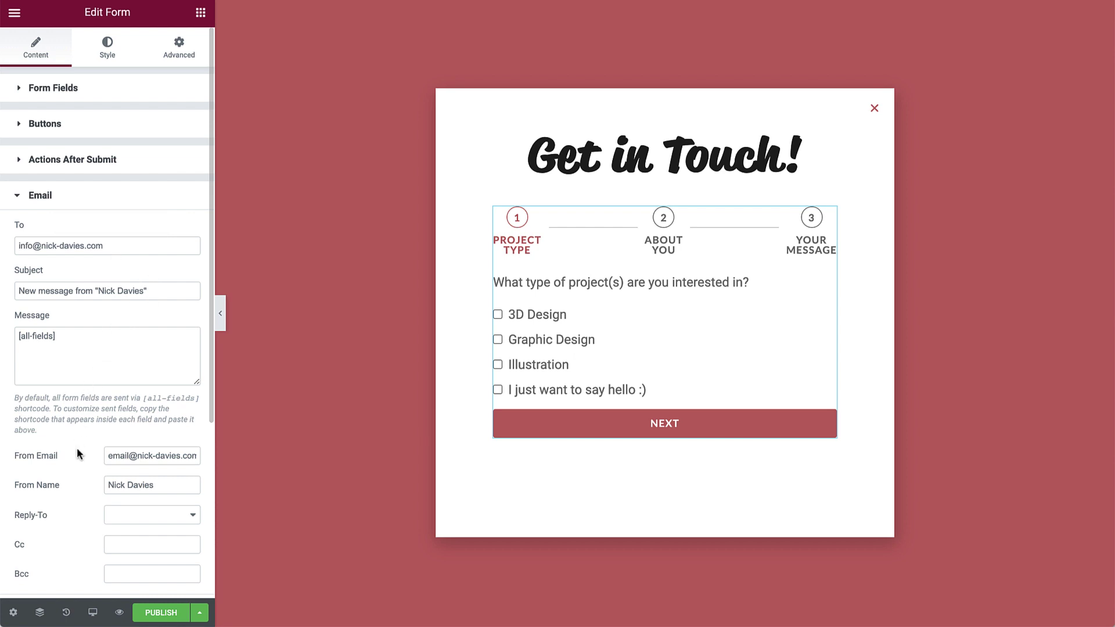
left_click(65, 194)
Add a Popup action after submit, set to Close Popup.
left_click(67, 165)
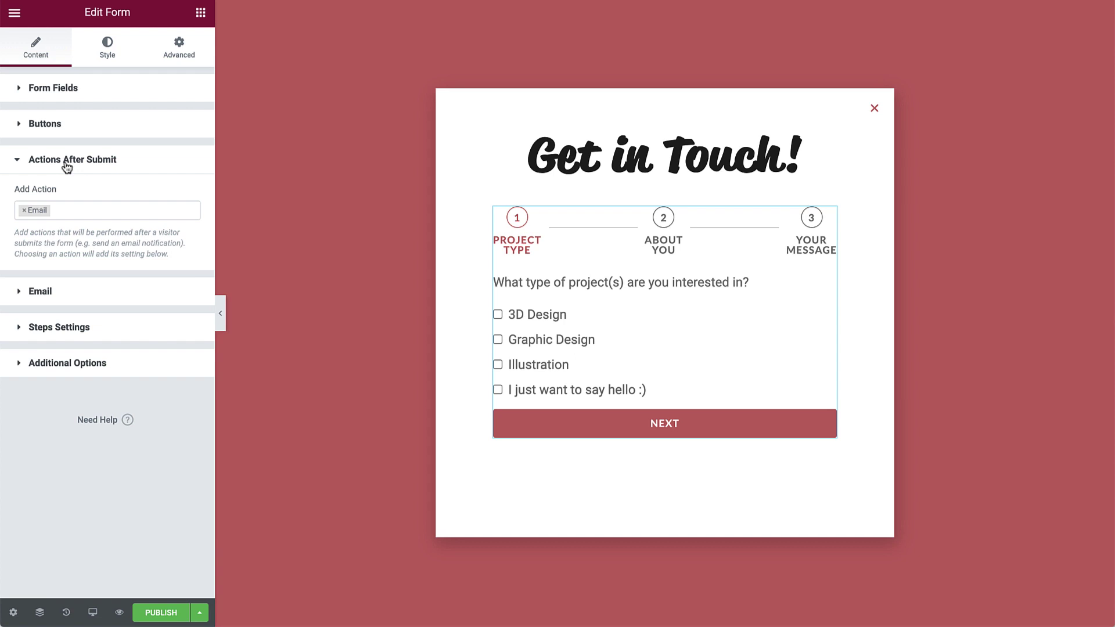
left_click(67, 210)
type("po")
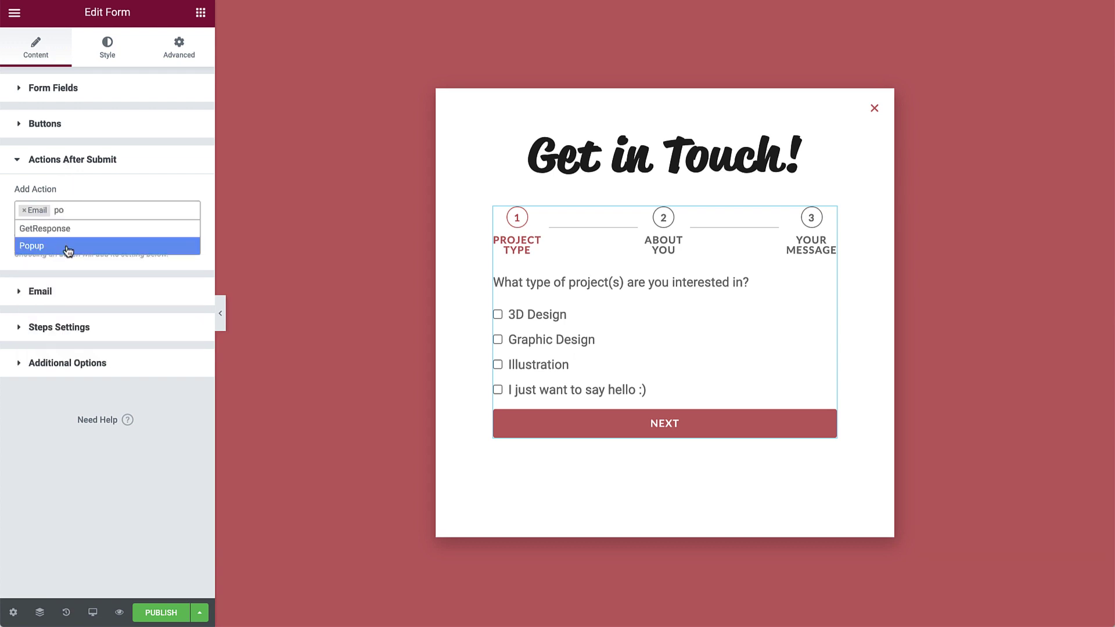
left_click(68, 246)
left_click(87, 323)
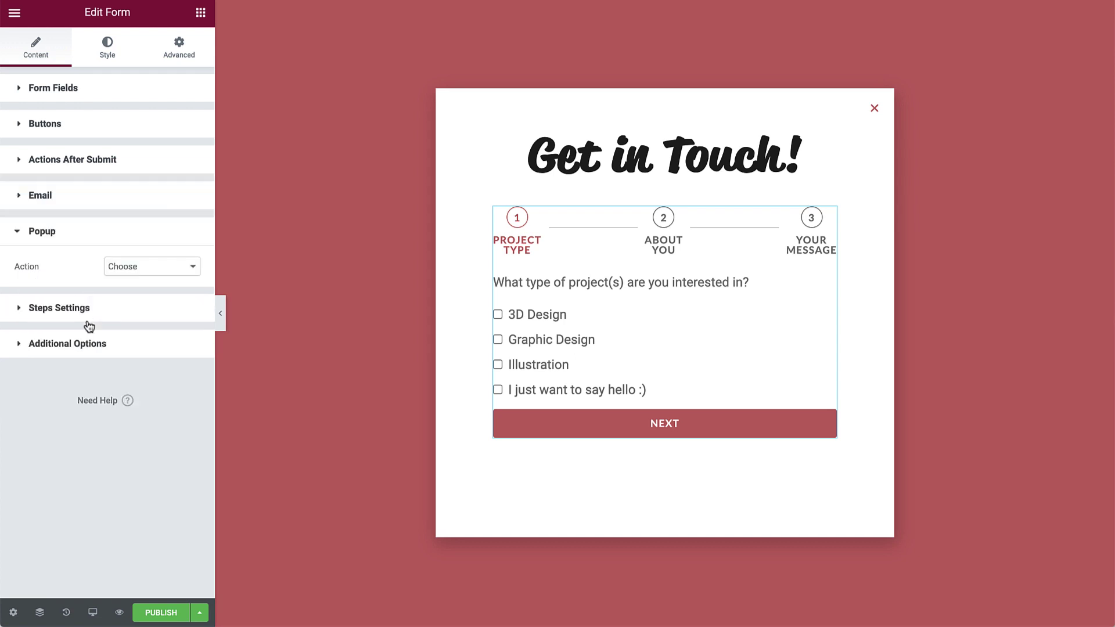
left_click(153, 275)
left_click(150, 290)
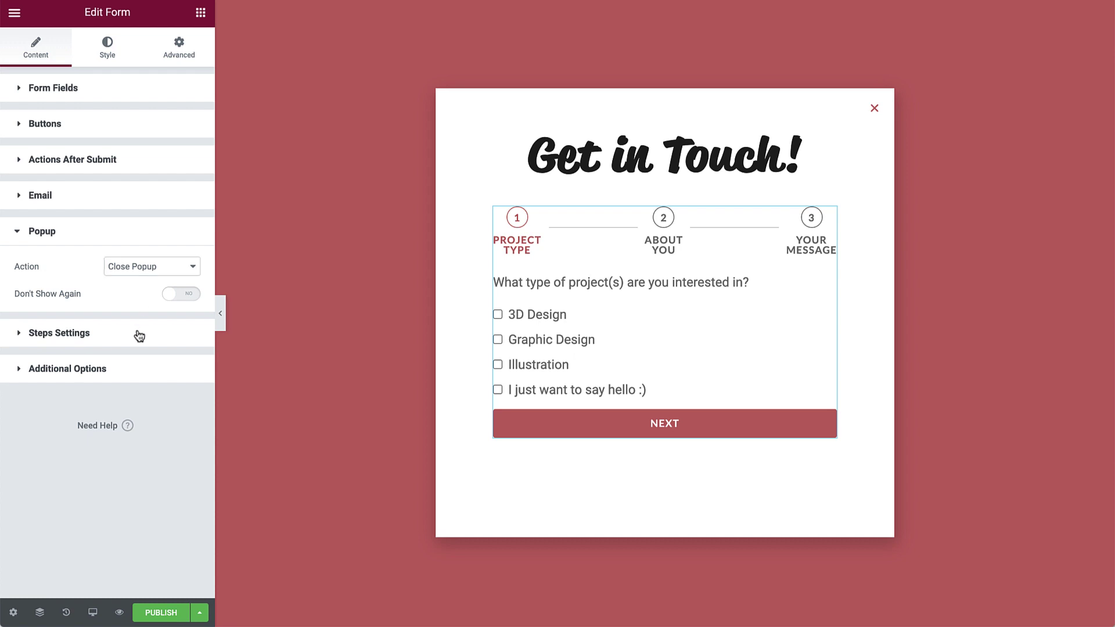
Keep the step indicator as Number & Text with circular shape.
left_click(138, 334)
left_click(149, 313)
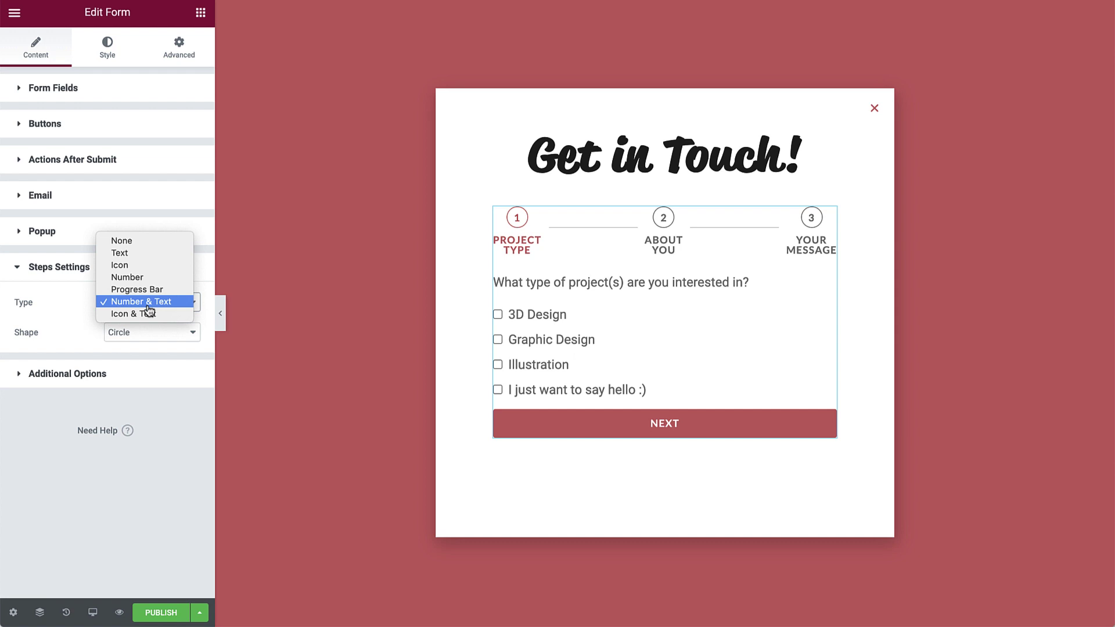
left_click(148, 305)
left_click(160, 332)
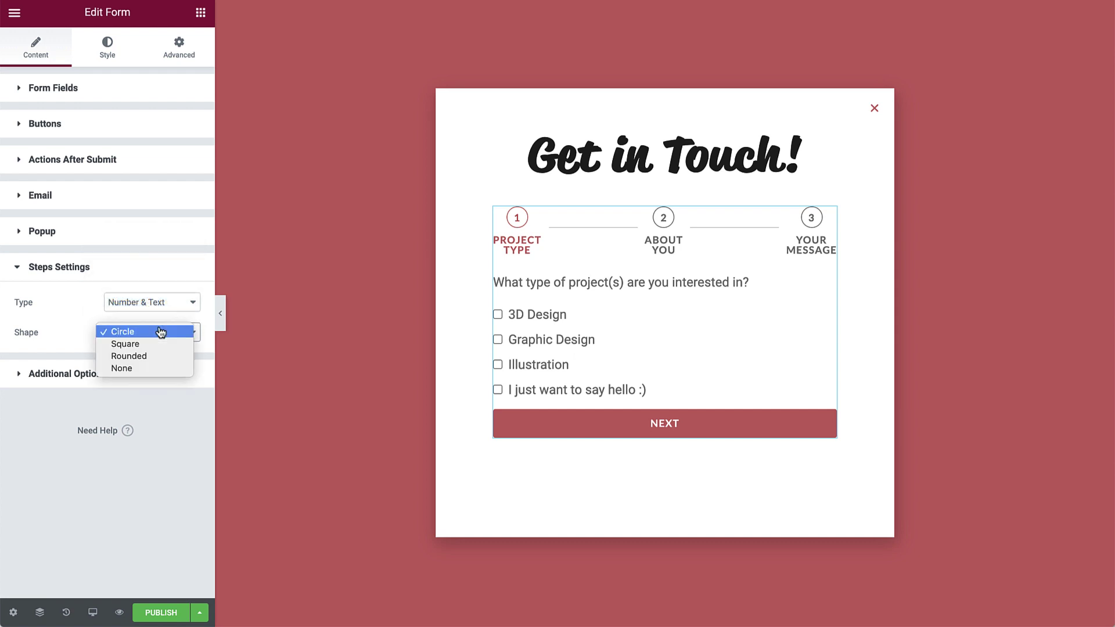
left_click(161, 332)
Enable custom messages and set the success message to 'Thank you for getting in touch!'.
left_click(142, 374)
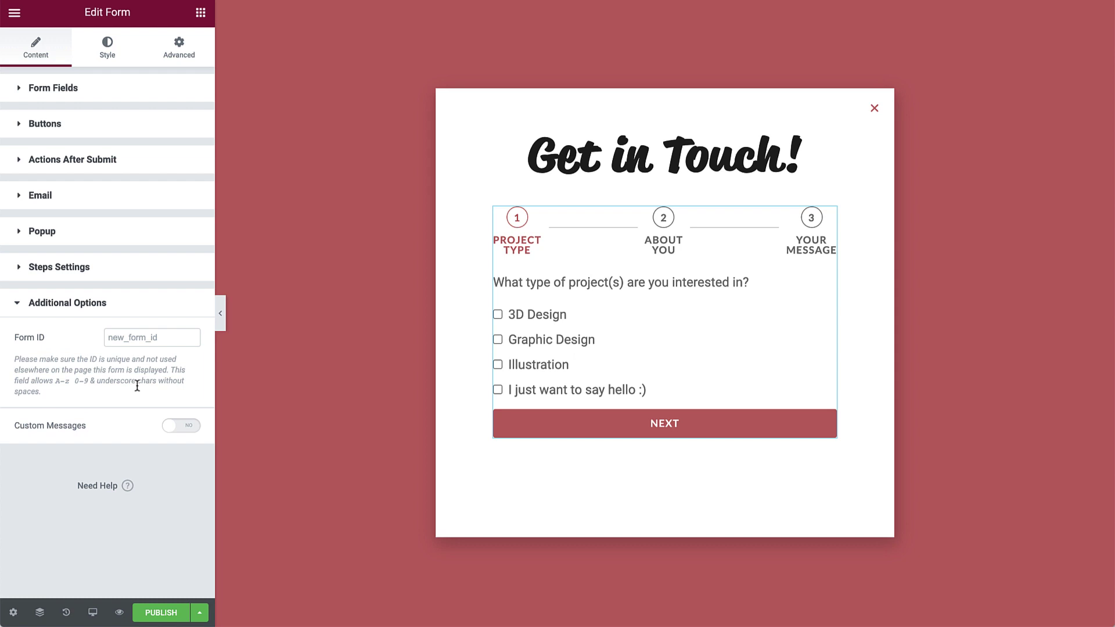
left_click(180, 423)
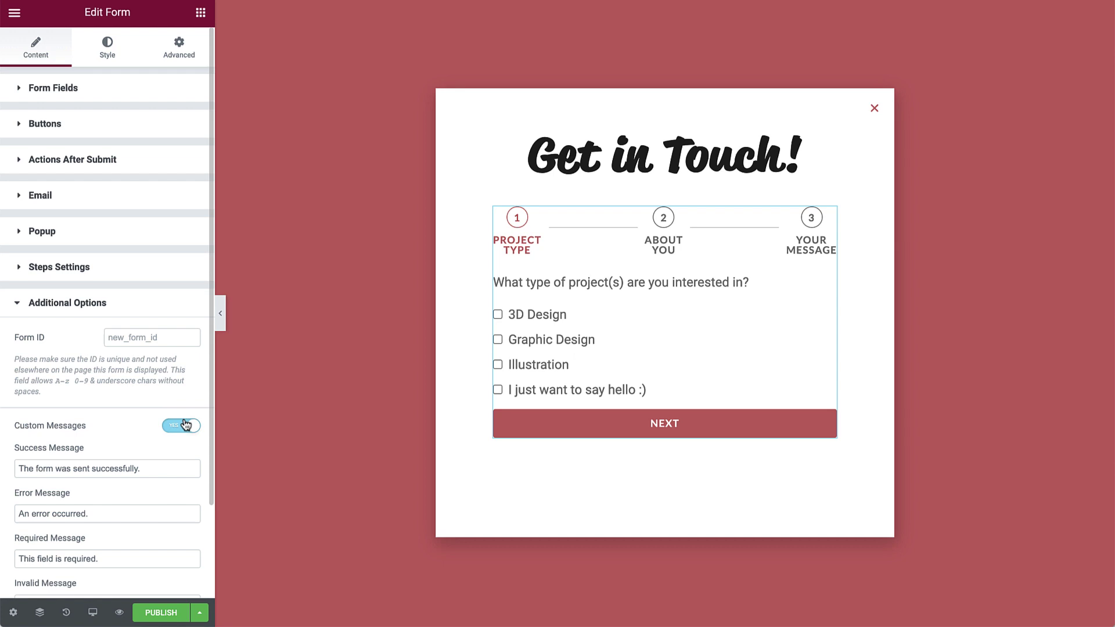
triple_click(181, 466)
type("Thank you for getting in touch!")
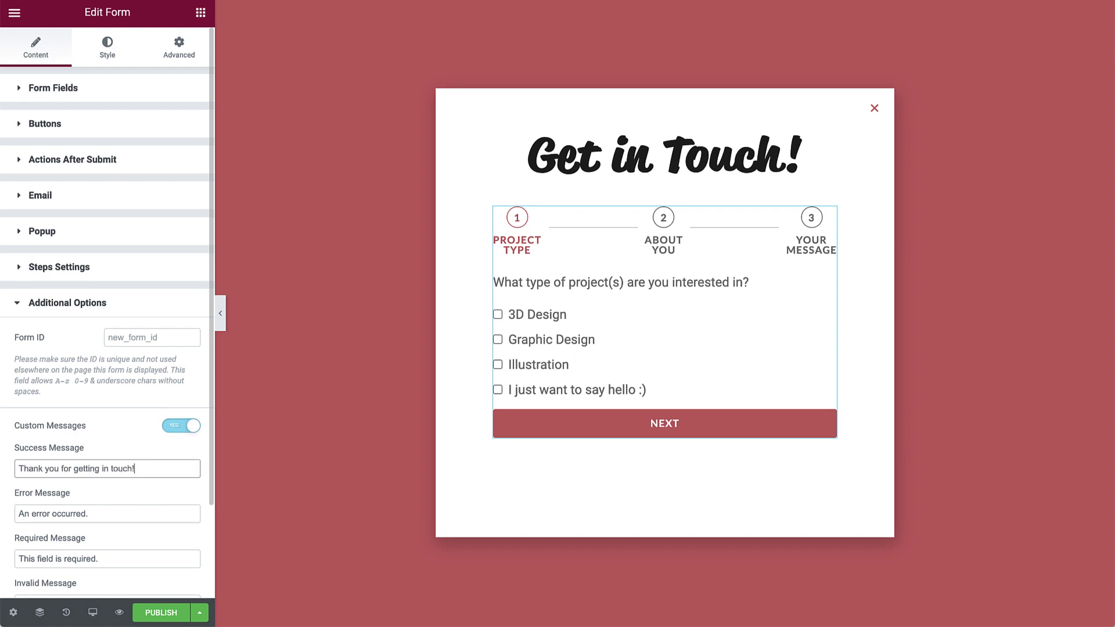
Set the rows gap to 20 and make label and HTML field text Primary black.
left_click(98, 53)
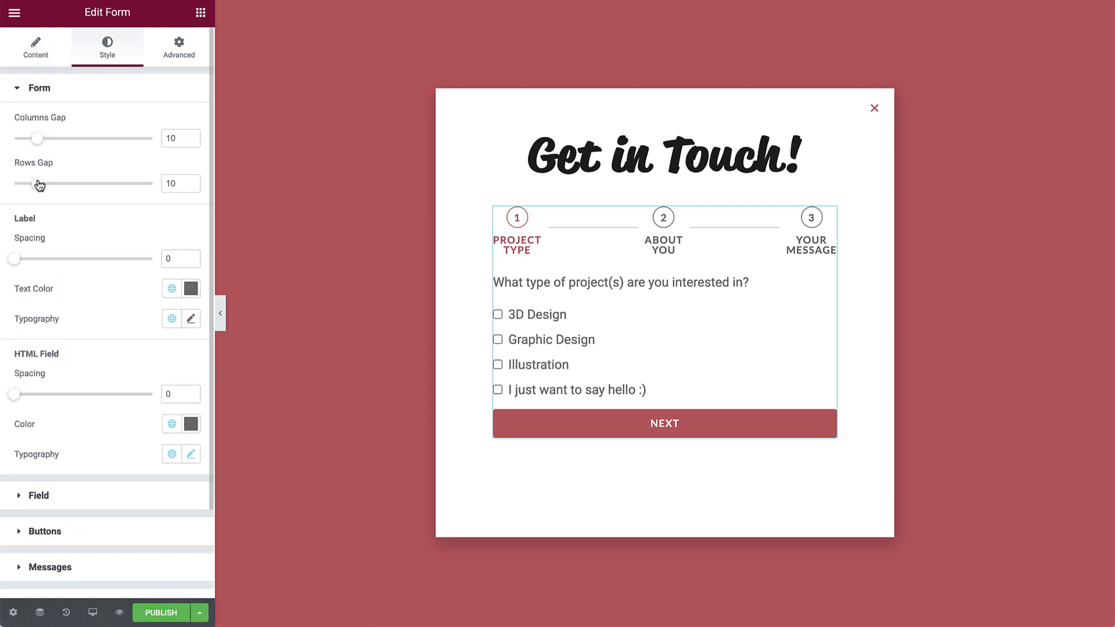
left_click_drag(39, 184, 62, 185)
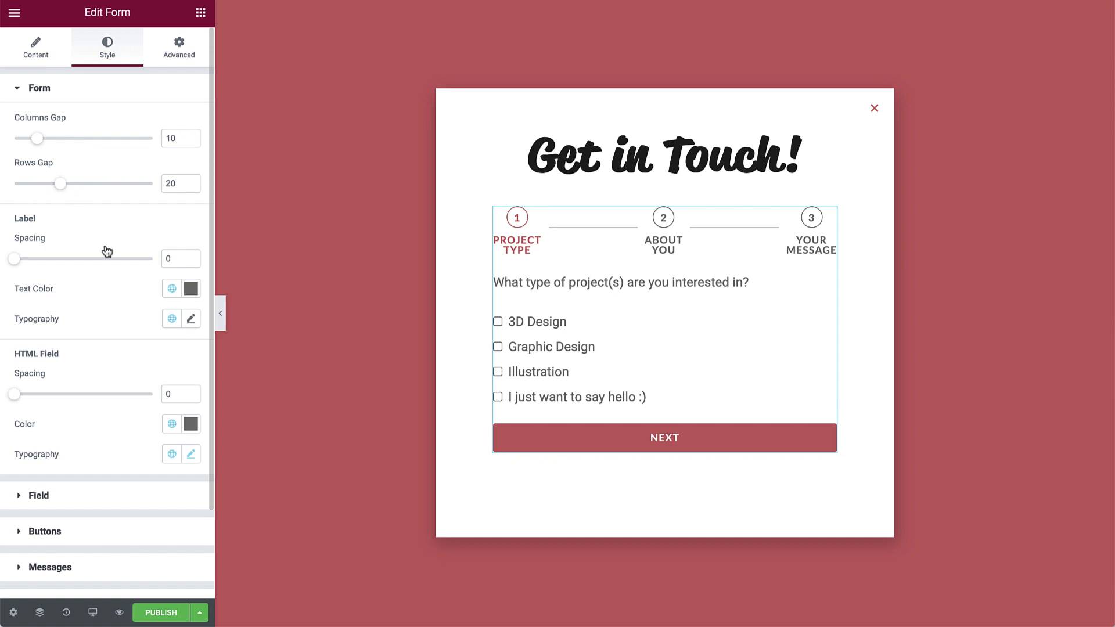
left_click(171, 288)
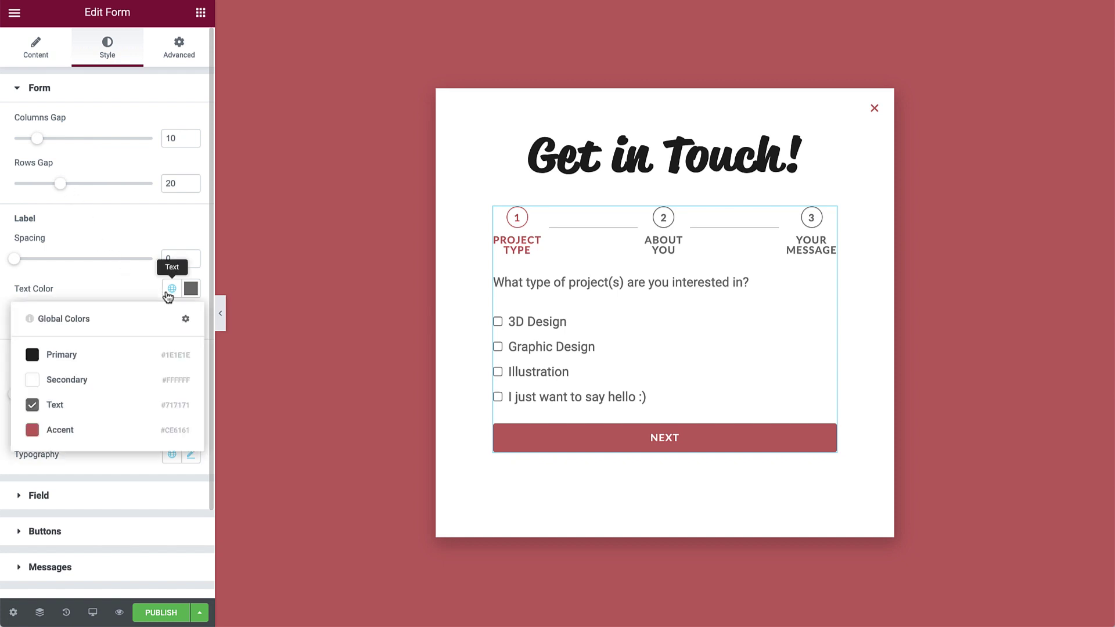
left_click(115, 355)
left_click(173, 425)
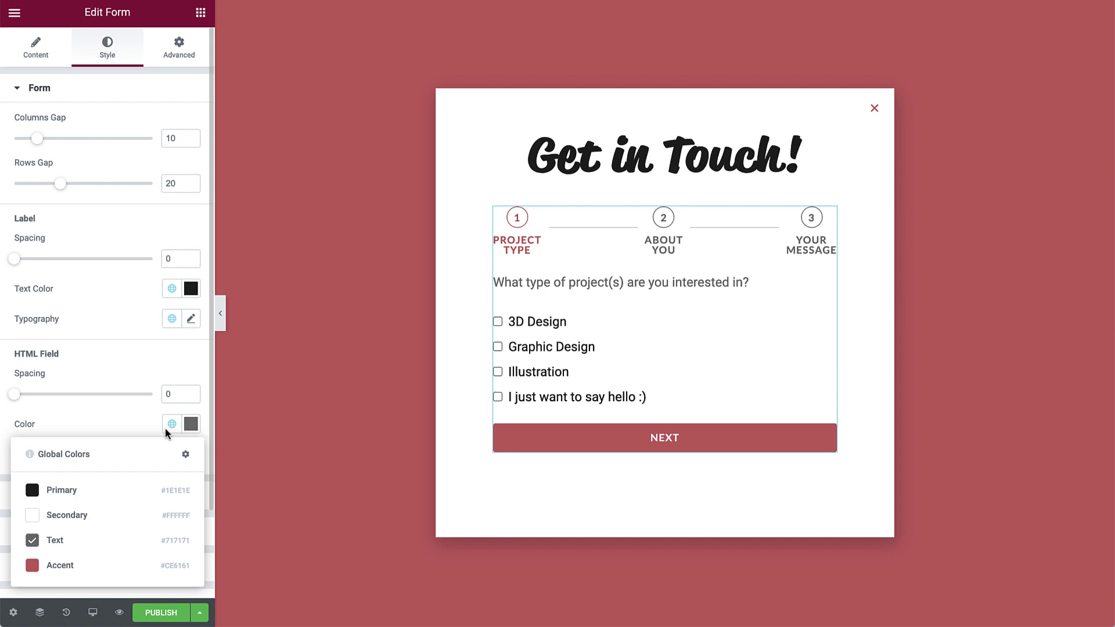
left_click(119, 489)
Give the fields Accent red text and Primary black 1 px borders.
left_click(125, 494)
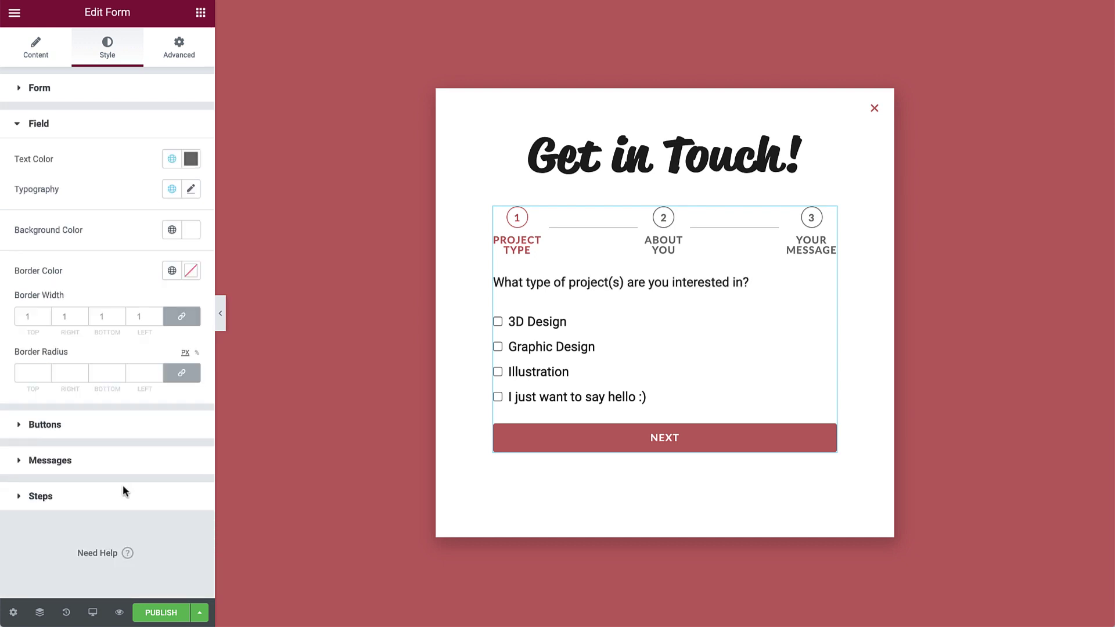
left_click(553, 436)
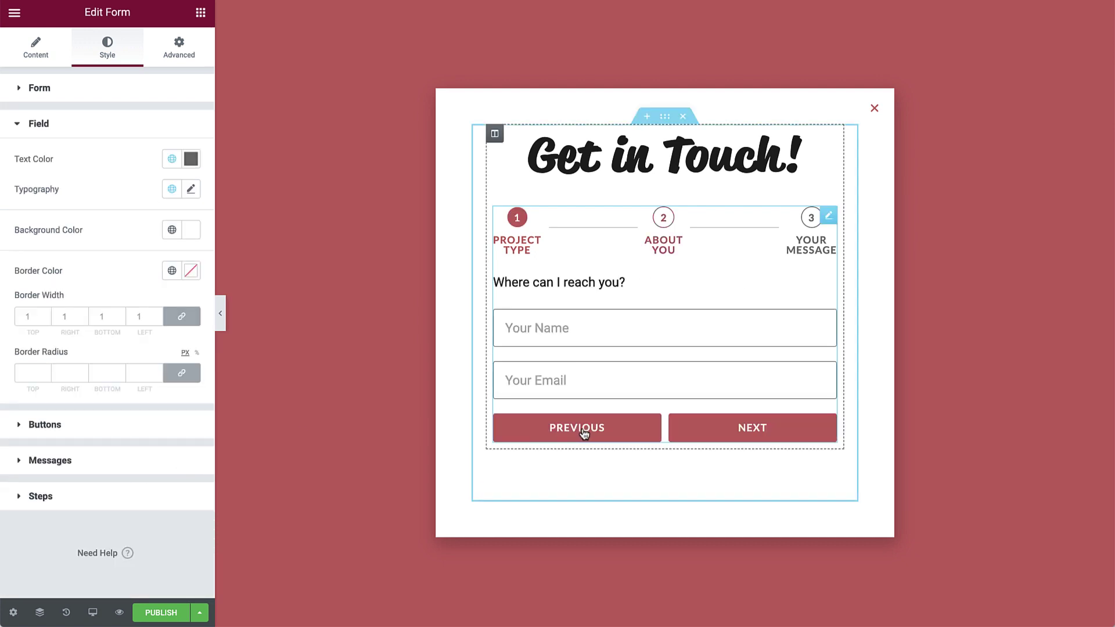
left_click(172, 158)
left_click(102, 299)
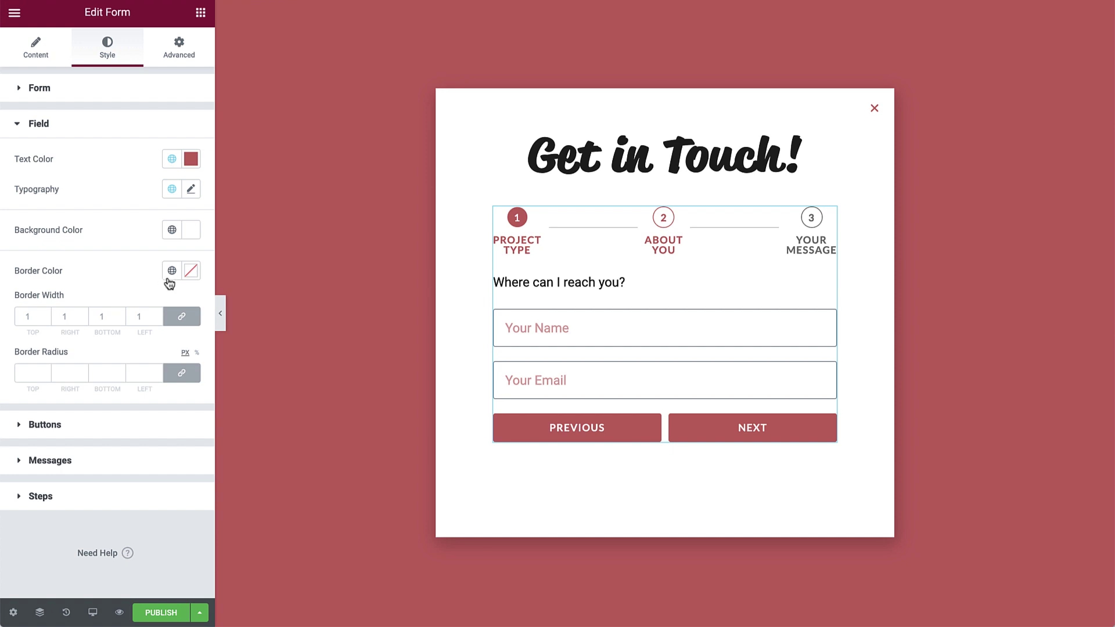
left_click(171, 272)
left_click(100, 333)
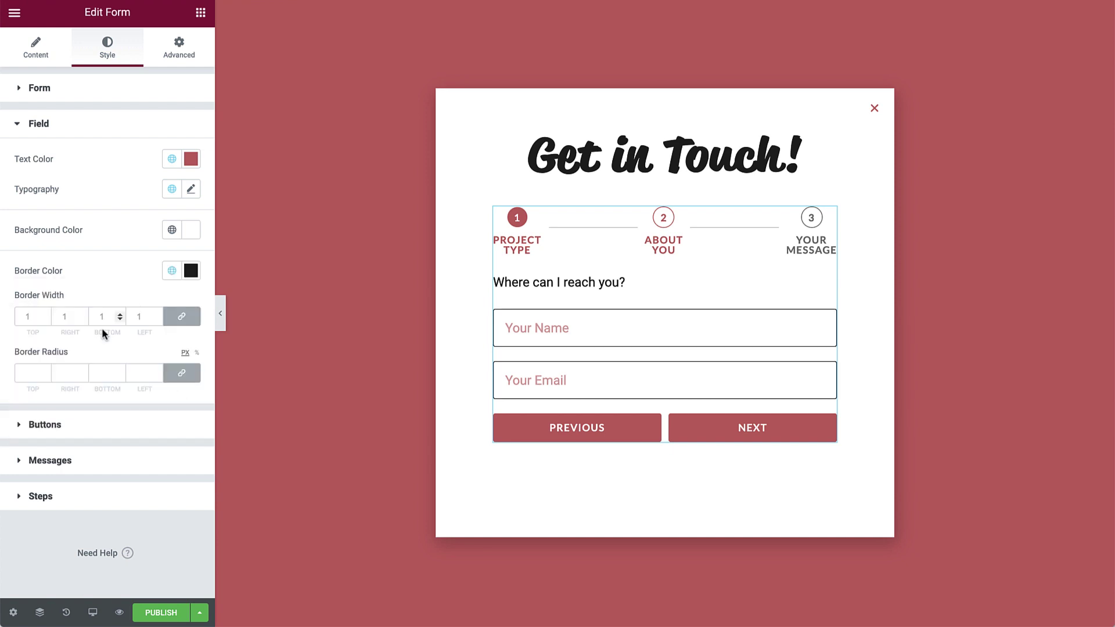
left_click(121, 314)
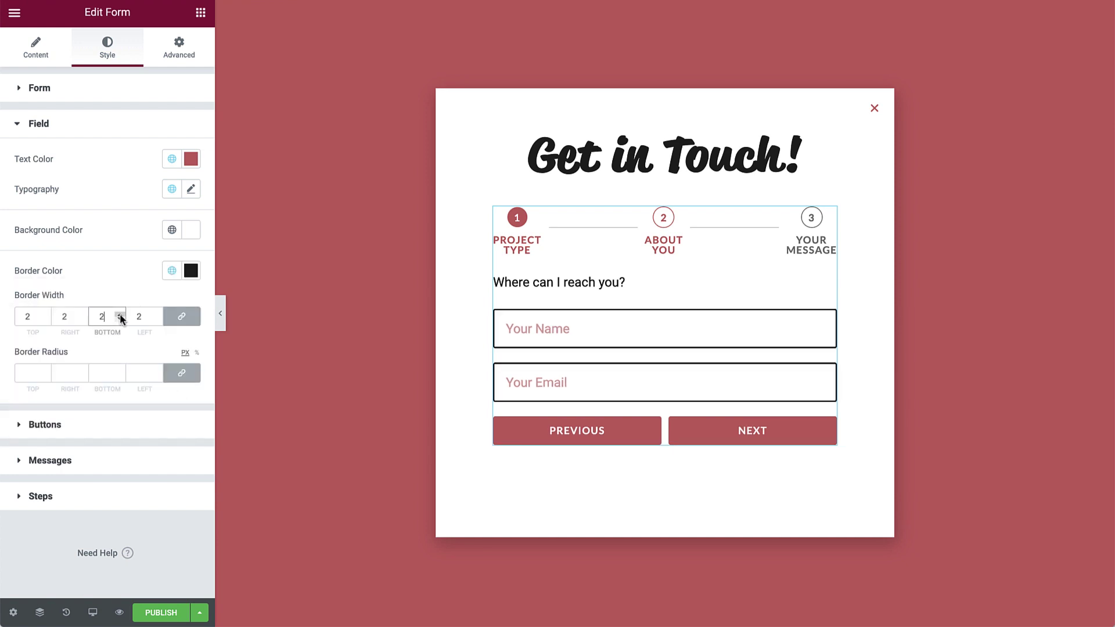
left_click(119, 319)
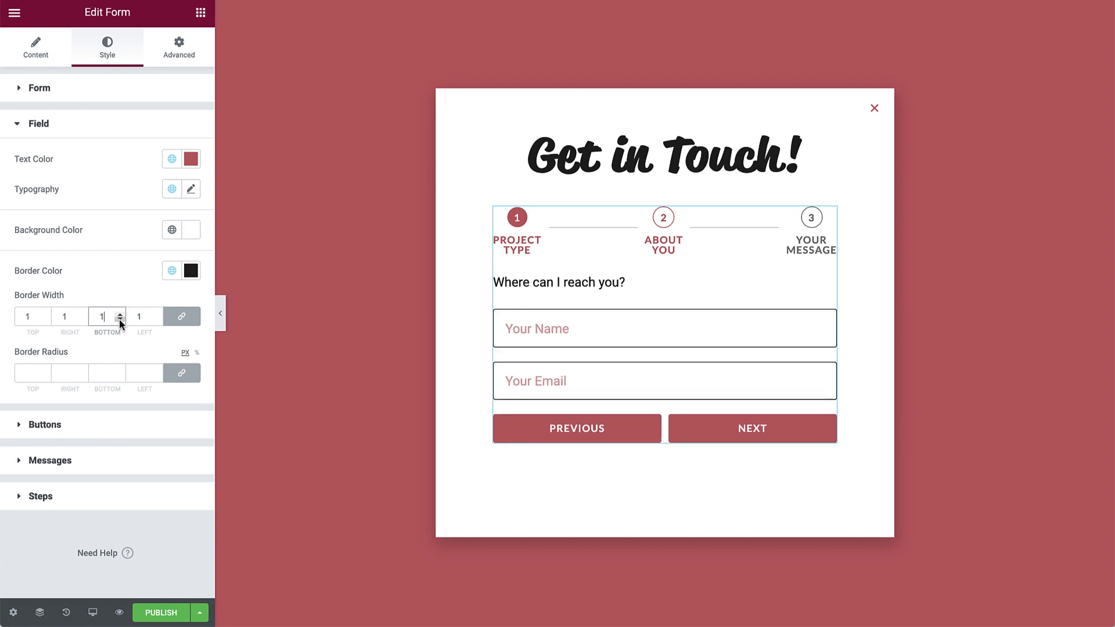
Make NEXT black with Accent red hover, button border radius 0 and text padding 20.
left_click(110, 425)
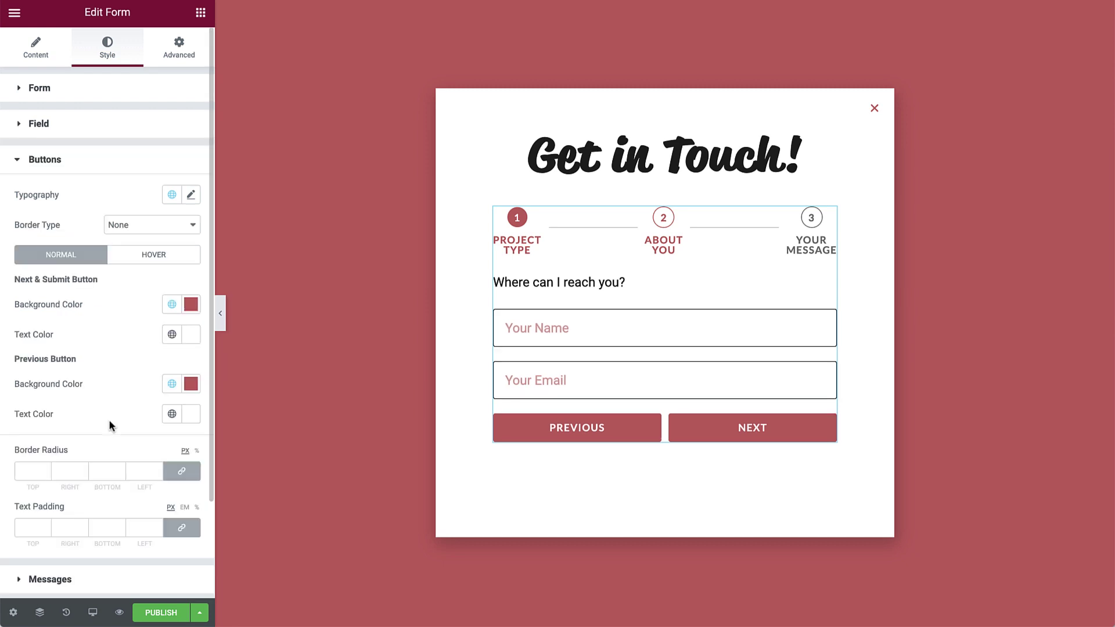
left_click(172, 306)
left_click(111, 370)
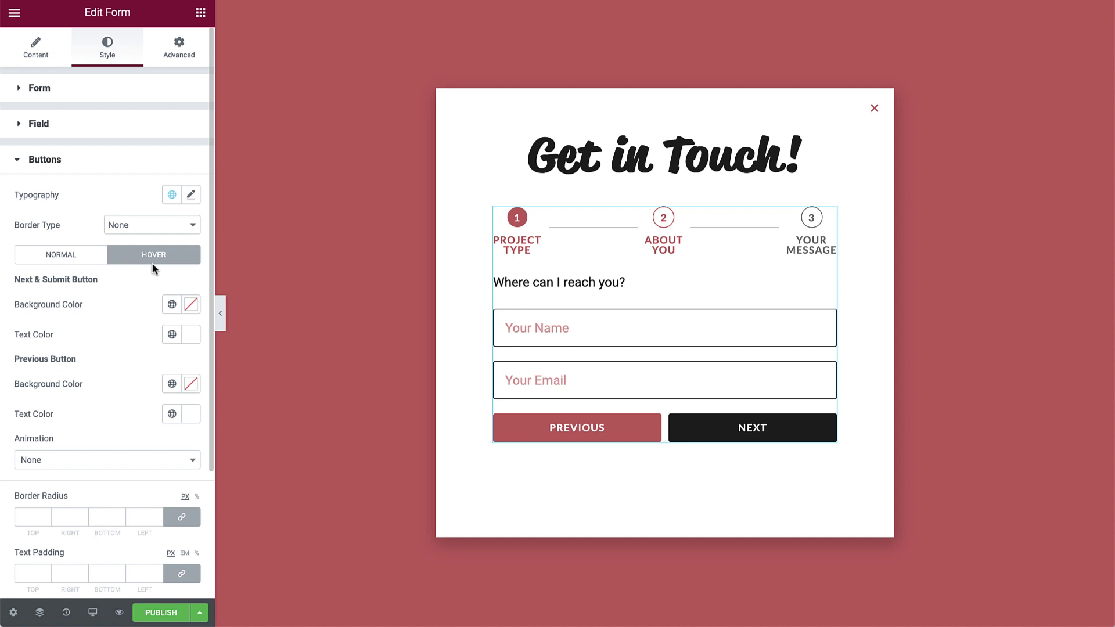
left_click(172, 304)
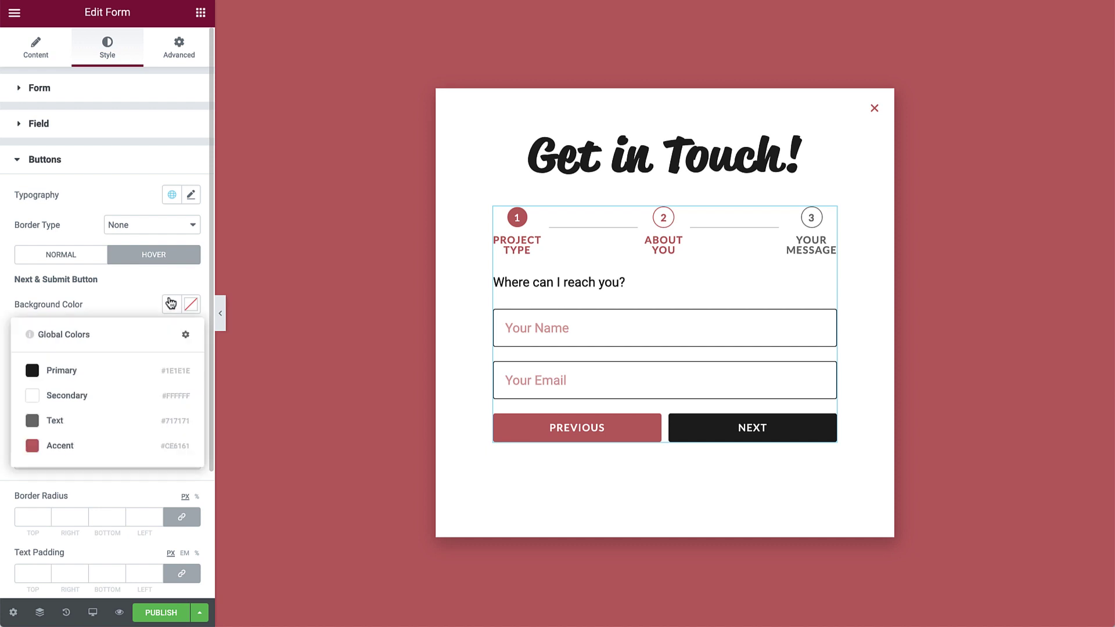
left_click(60, 446)
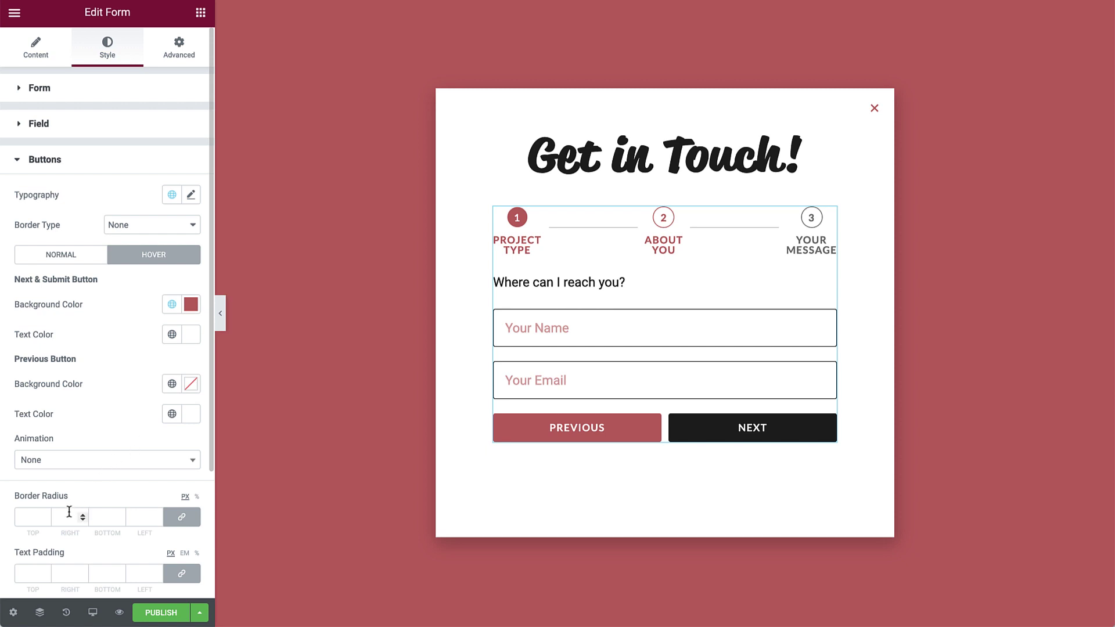
left_click(46, 518)
type("0")
left_click(30, 571)
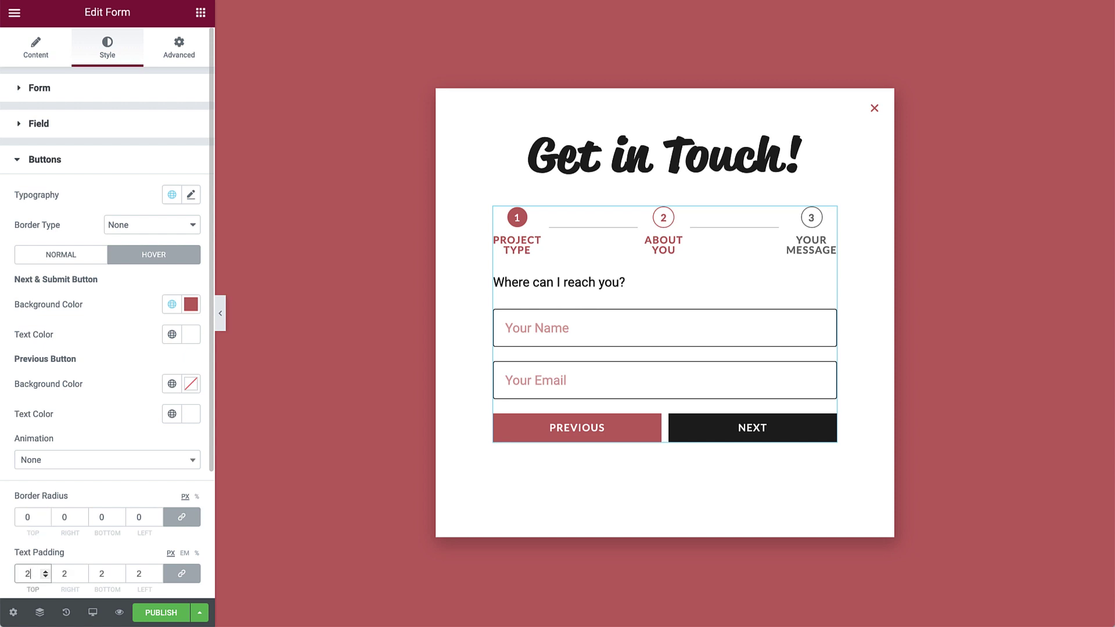
type("20")
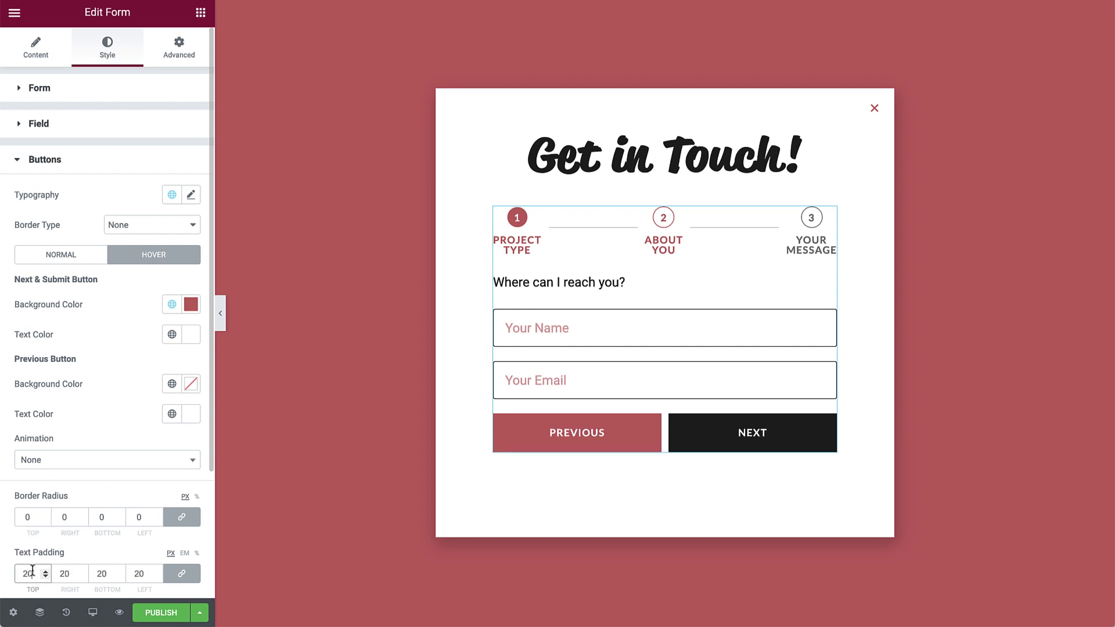
scroll(32, 571, "down", 4)
Make success messages Primary black and error messages Accent red.
left_click(63, 464)
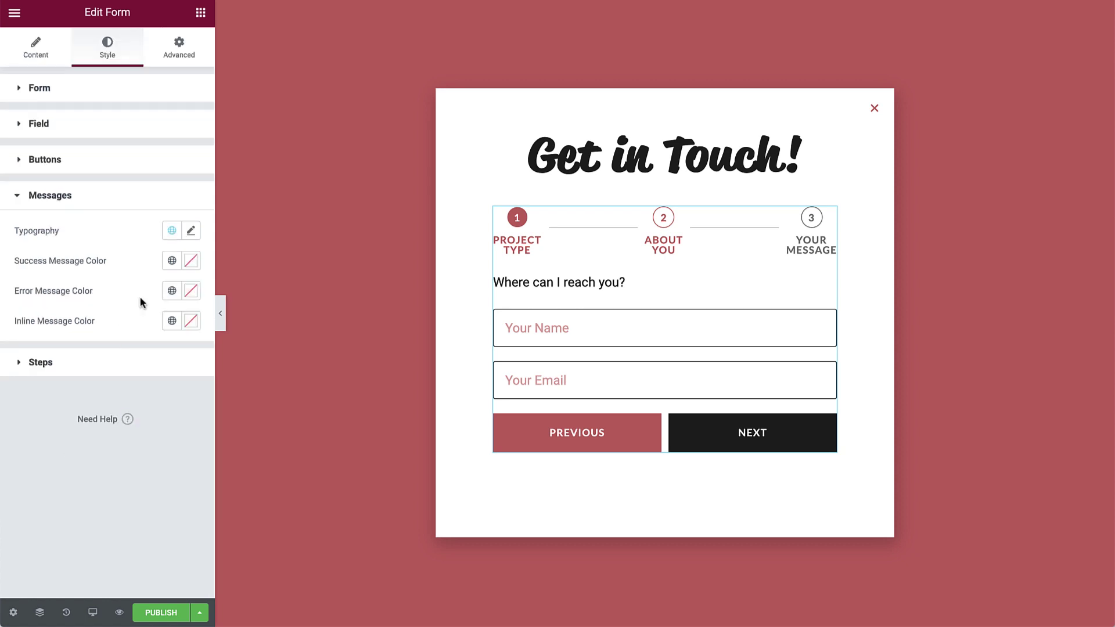
left_click(172, 262)
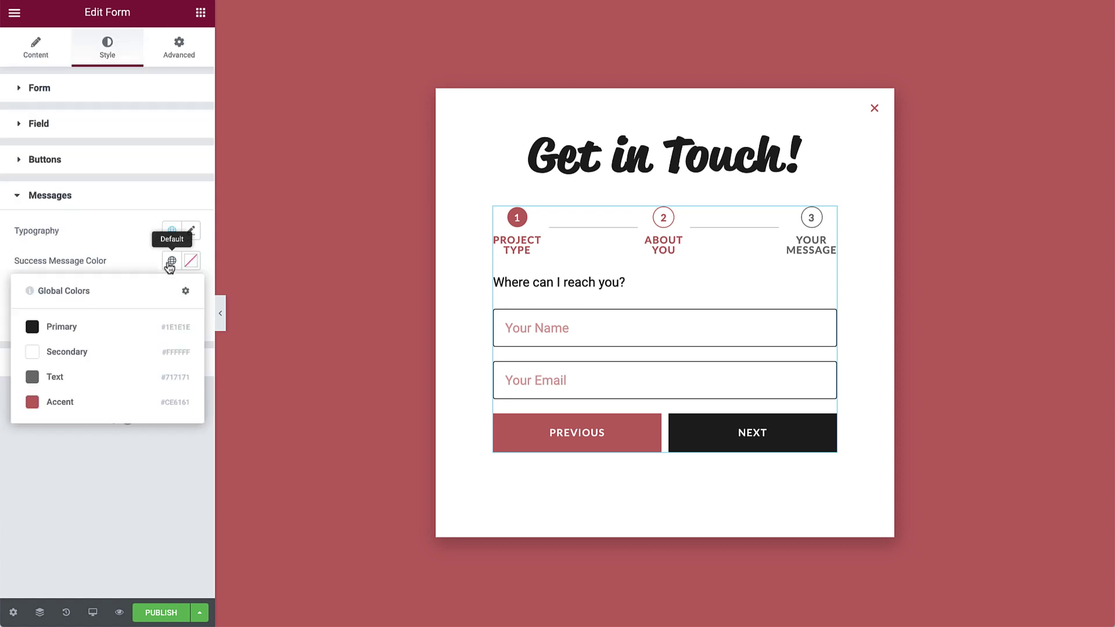
left_click(133, 318)
left_click(171, 291)
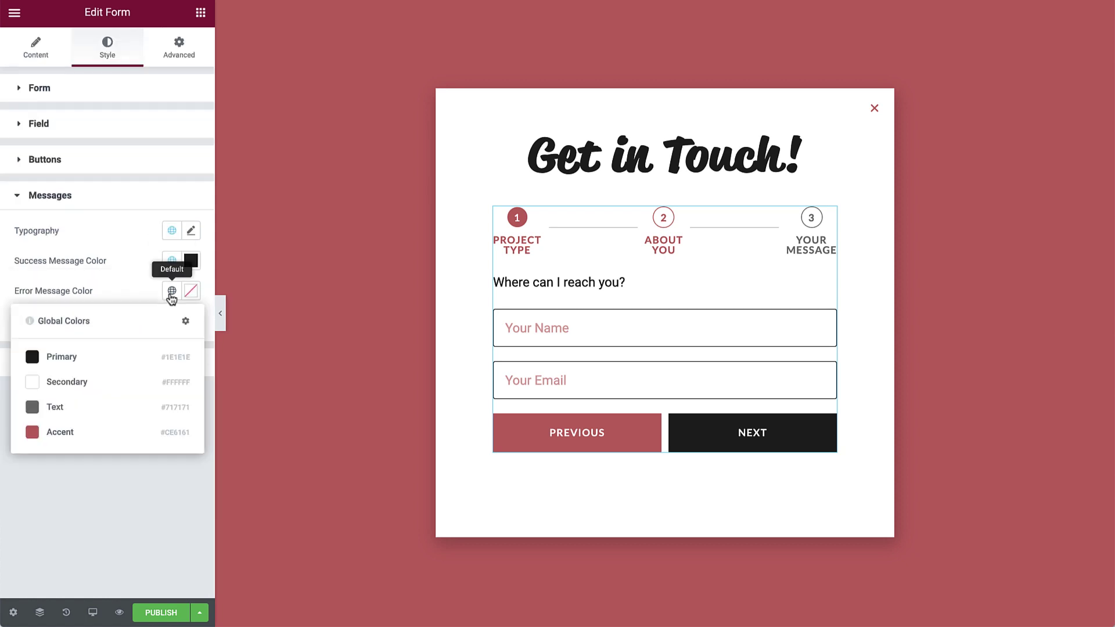
left_click(77, 433)
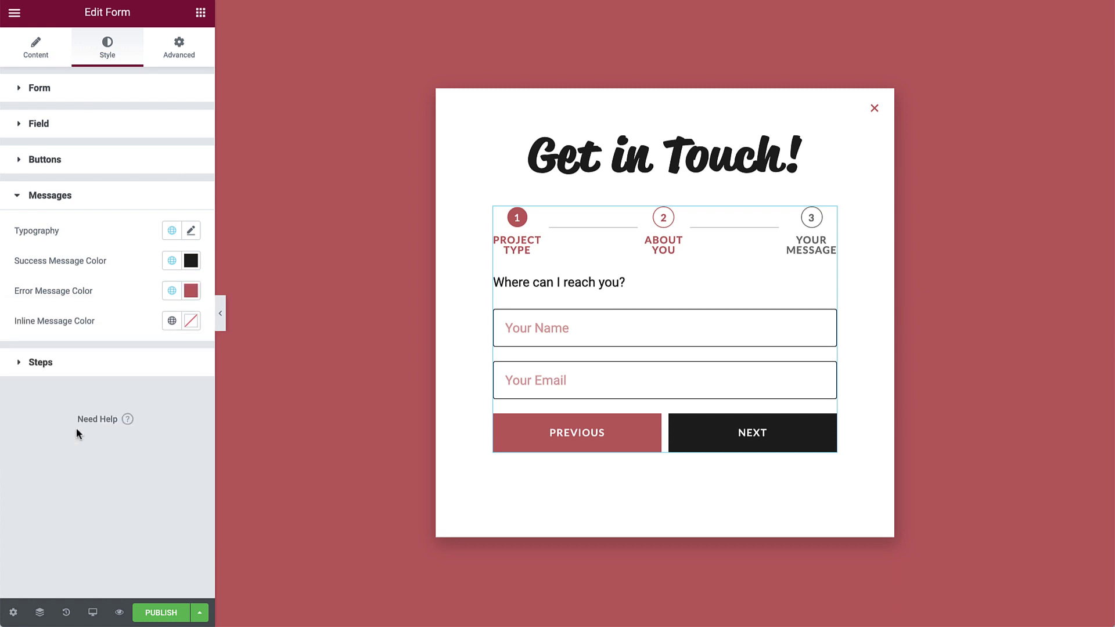
Set step labels to Accent Text font, step spacing 30 and padding 35.
left_click(85, 375)
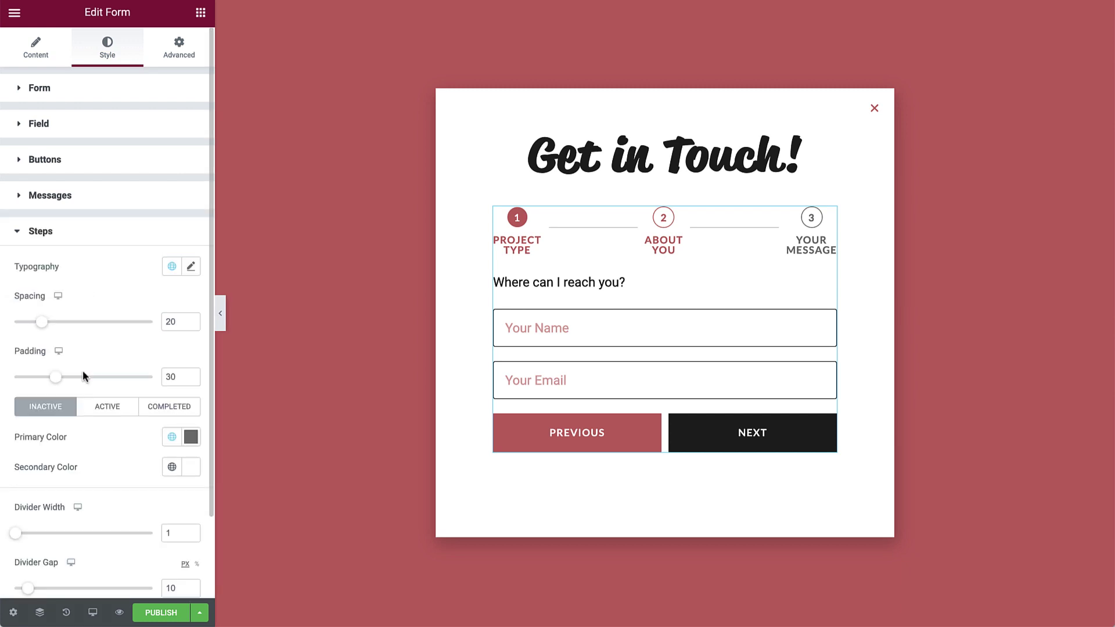
left_click(171, 267)
left_click(68, 431)
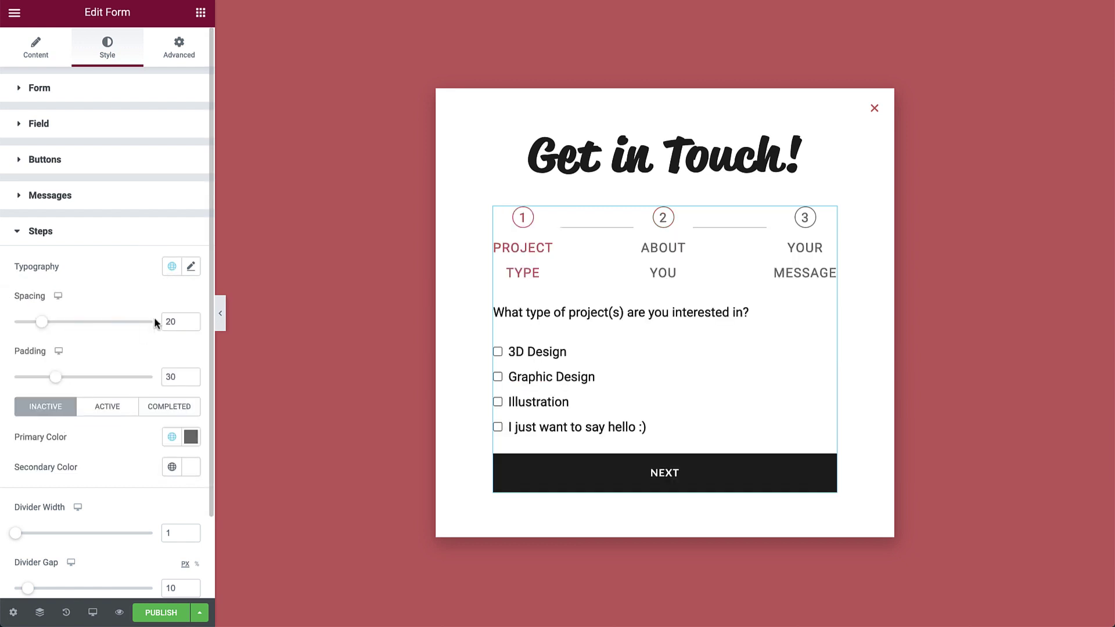
left_click(171, 266)
left_click(73, 455)
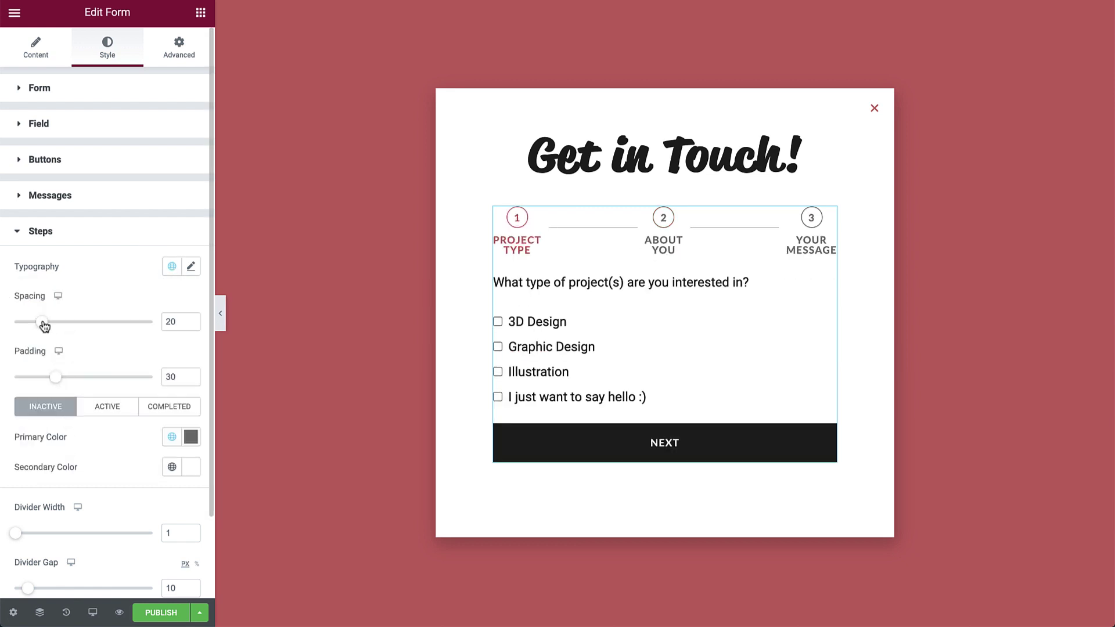
left_click_drag(44, 326, 55, 323)
left_click_drag(55, 378, 64, 382)
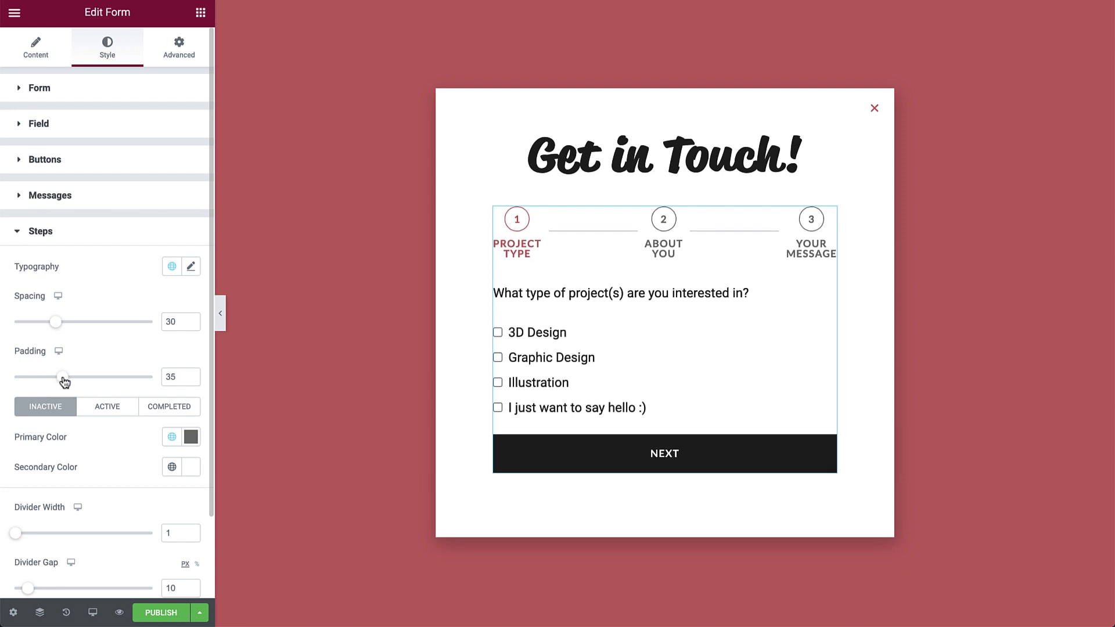
Make inactive and completed steps Primary black, with divider width 2 and gap 20.
left_click(172, 436)
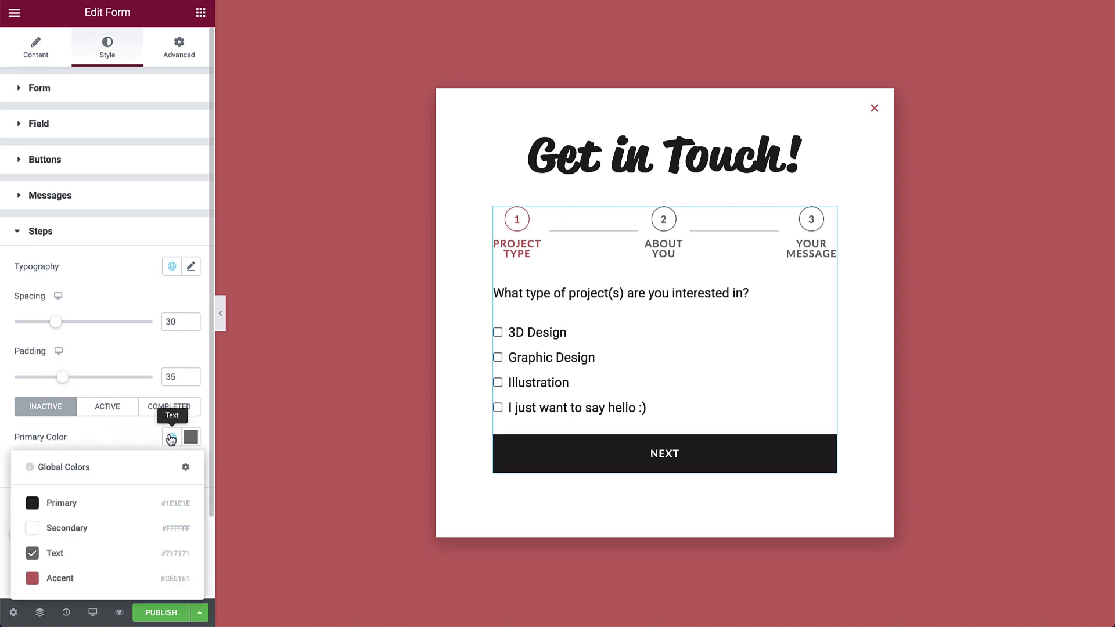
left_click(99, 501)
left_click(107, 407)
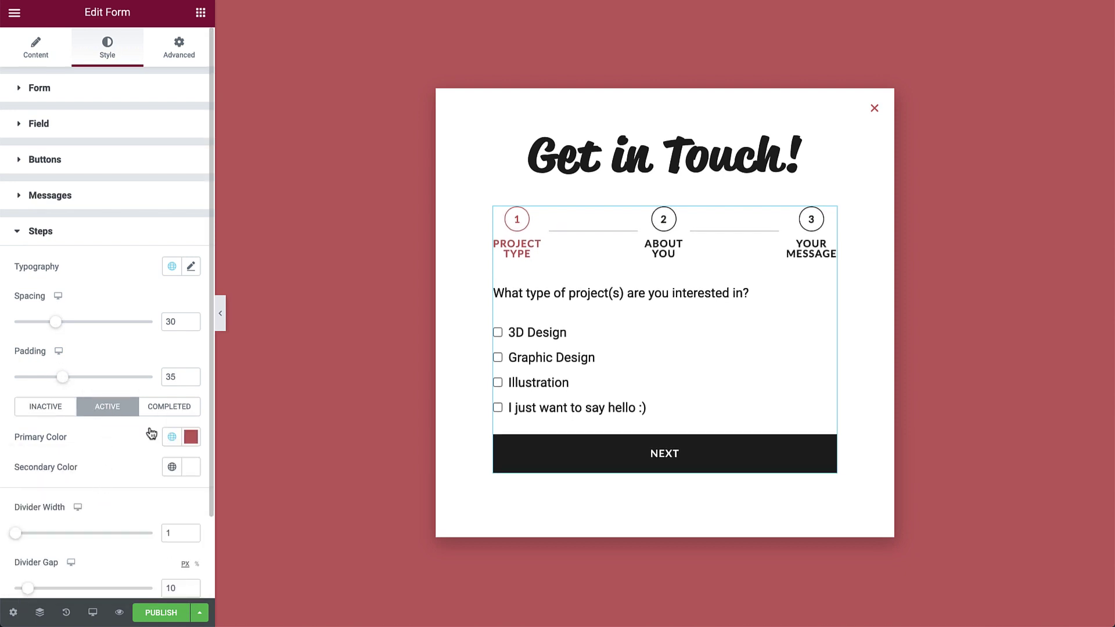
left_click(168, 412)
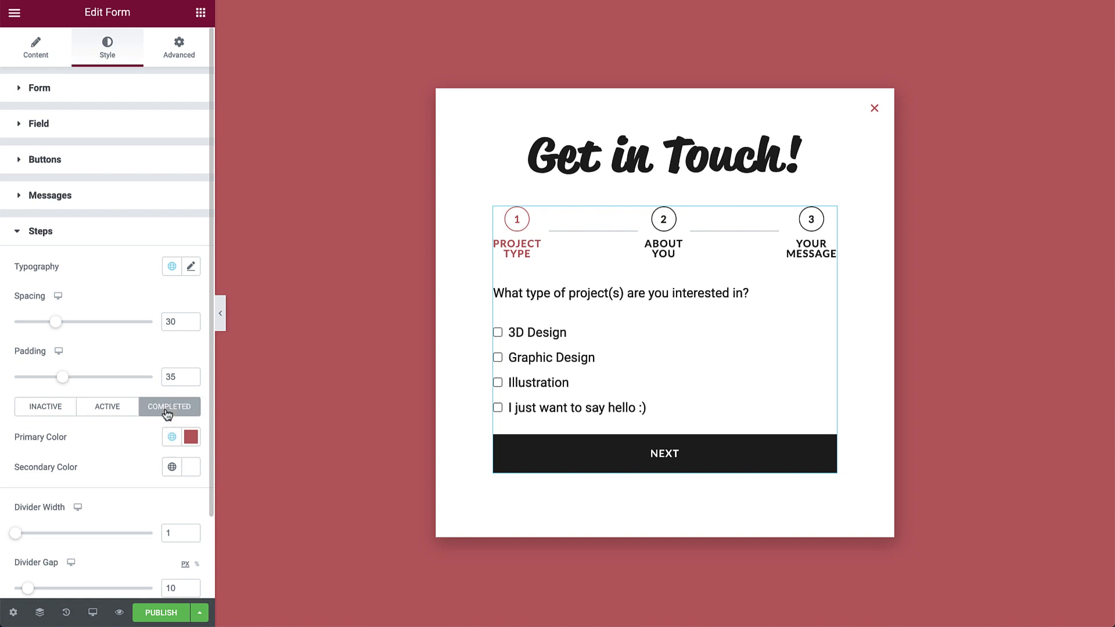
left_click(172, 437)
left_click(88, 503)
left_click_drag(11, 533, 12, 533)
left_click_drag(25, 588, 42, 589)
Give the form 30 padding on all sides.
left_click(180, 46)
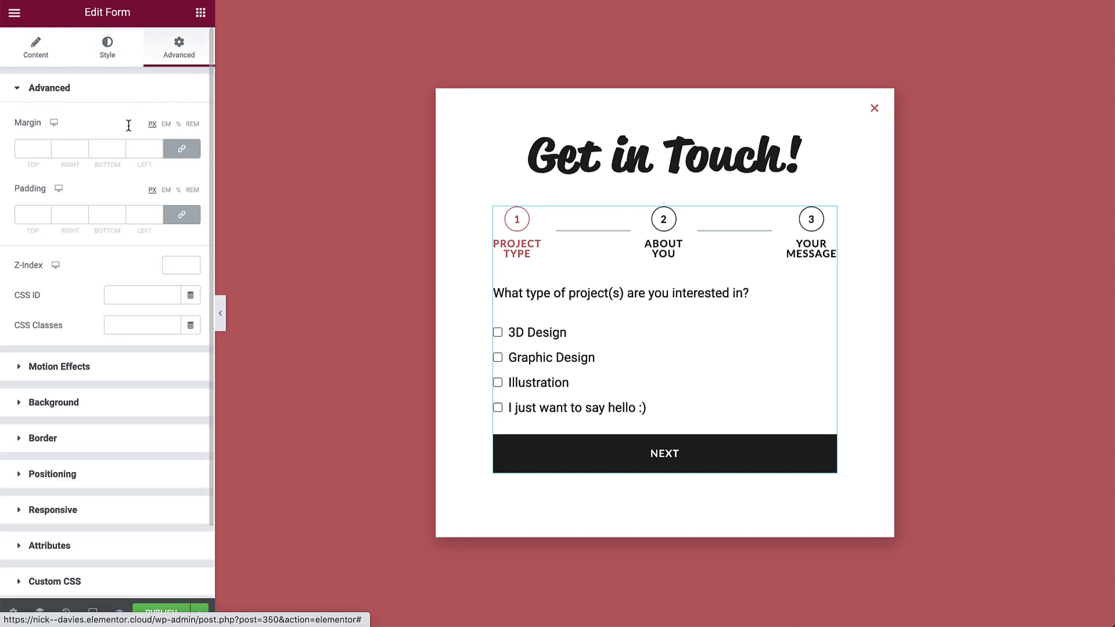
left_click(30, 214)
type("30")
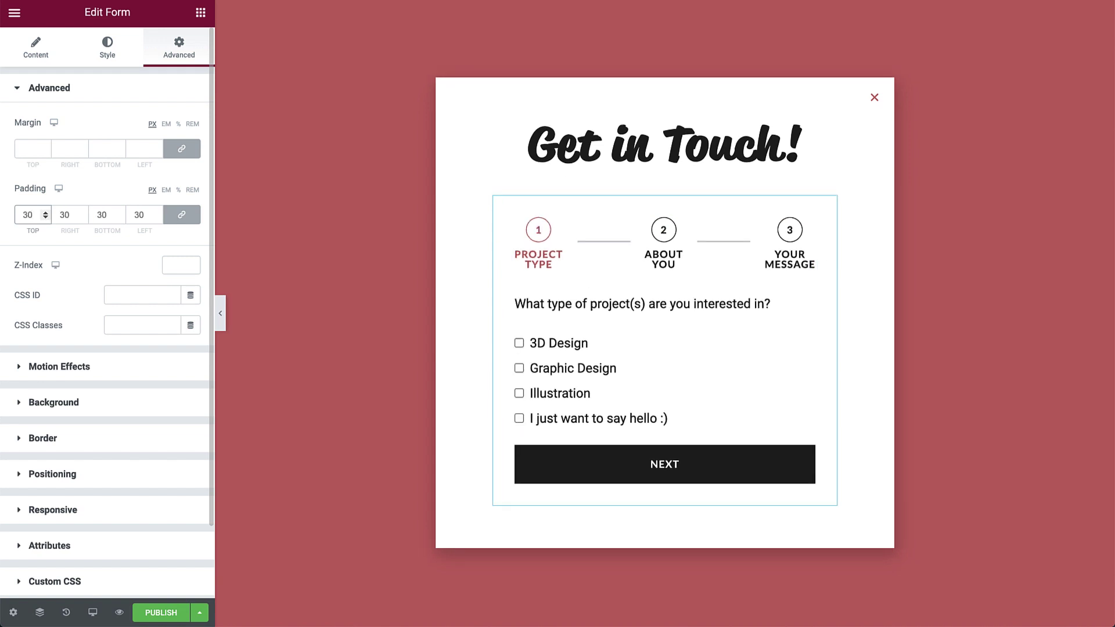
Set the popup's mobile padding to 0 and preview the About You step.
left_click(92, 613)
left_click(87, 584)
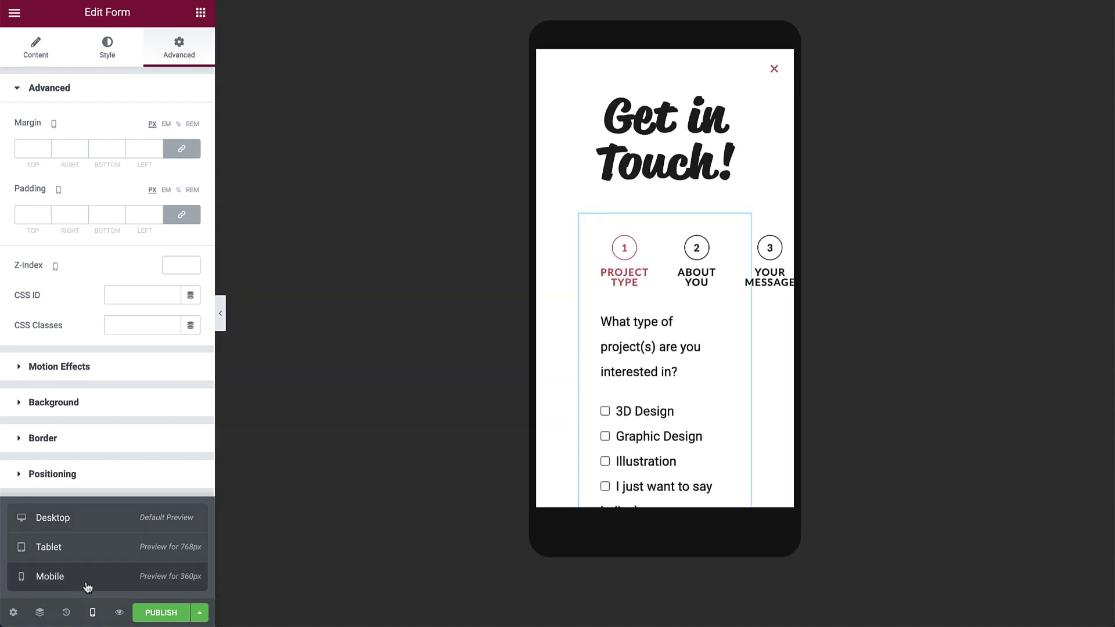
left_click(16, 611)
left_click(202, 61)
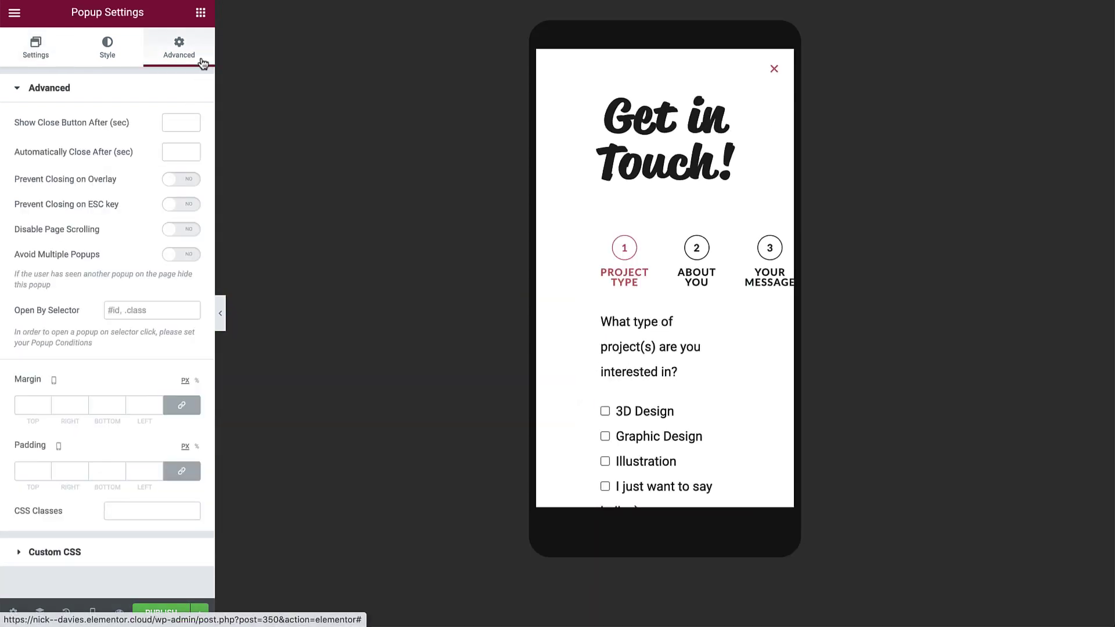
left_click(33, 471)
type("0")
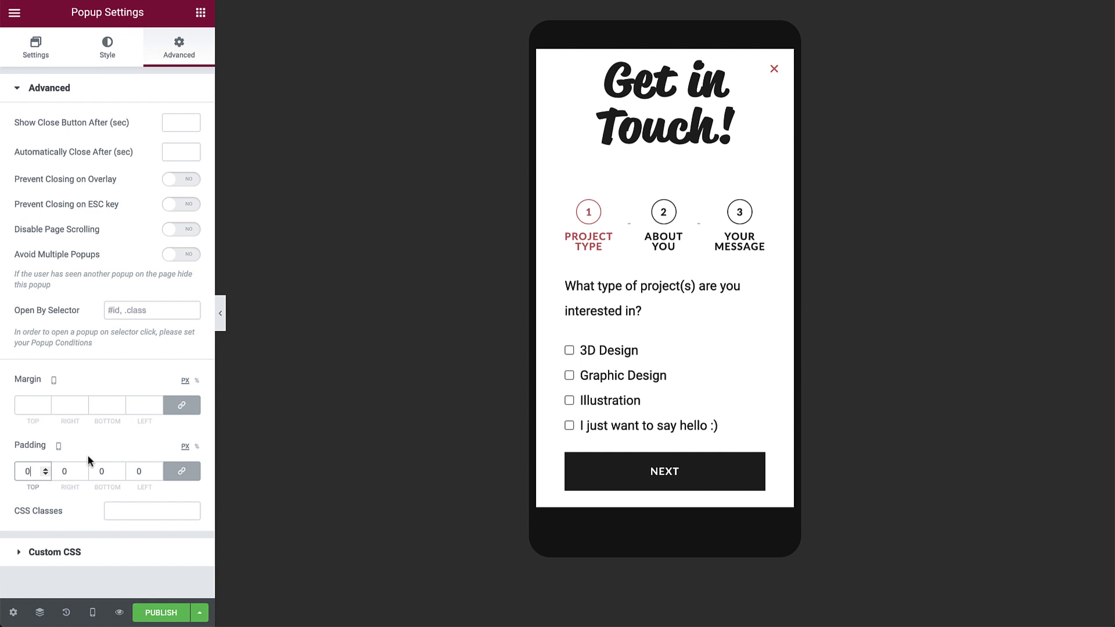
left_click(648, 479)
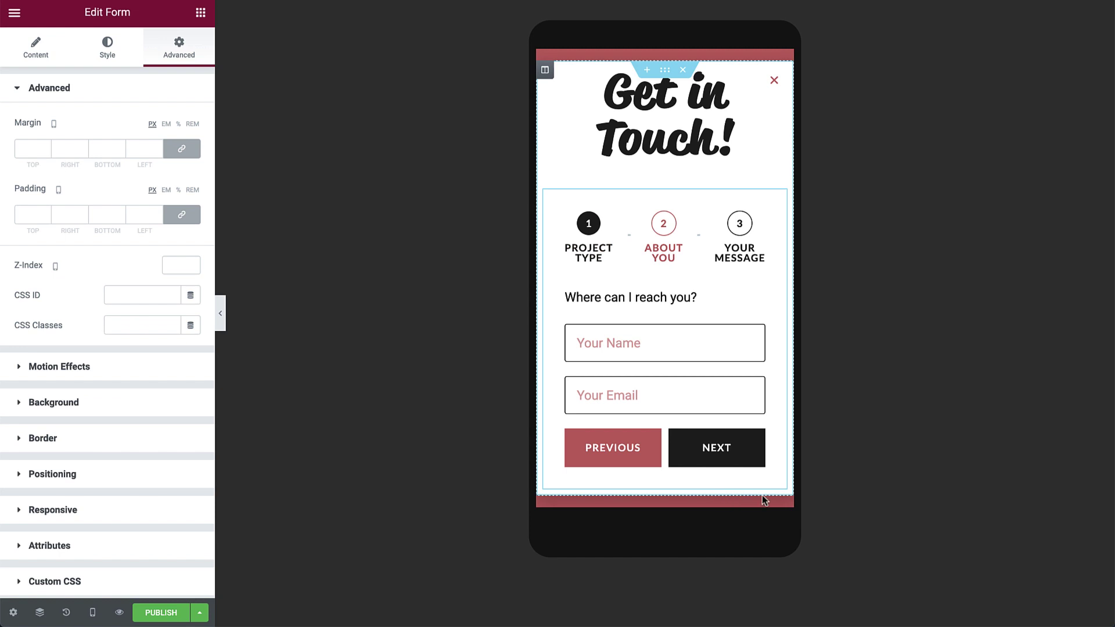
Set the popup section's minimum height to 100 vh and check form steps 1–2.
left_click(665, 70)
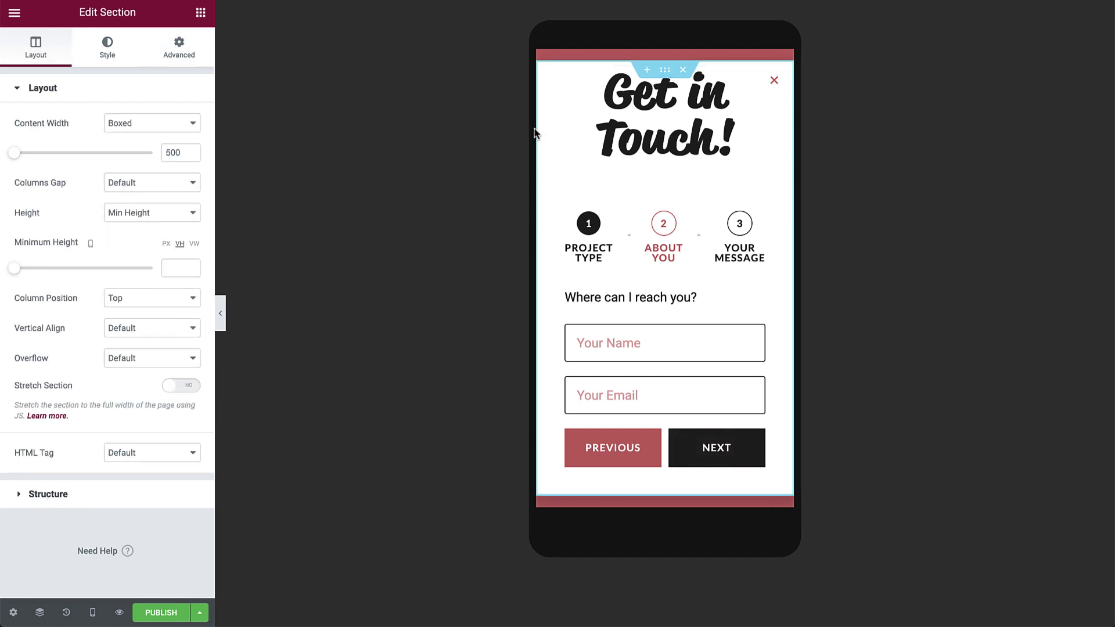
left_click(185, 268)
type("100")
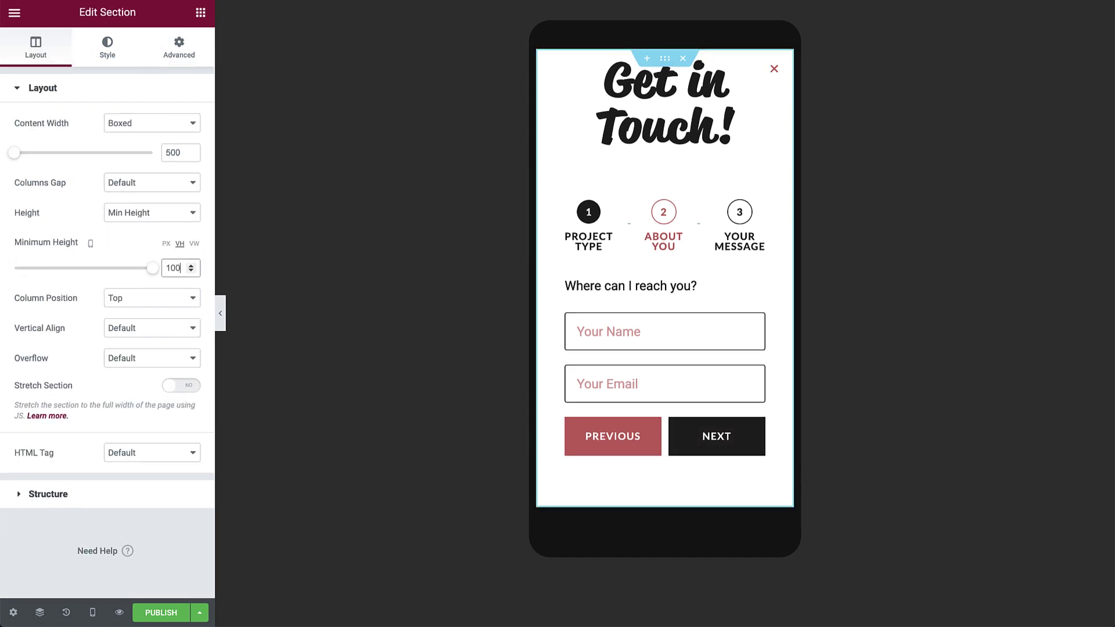
left_click(619, 440)
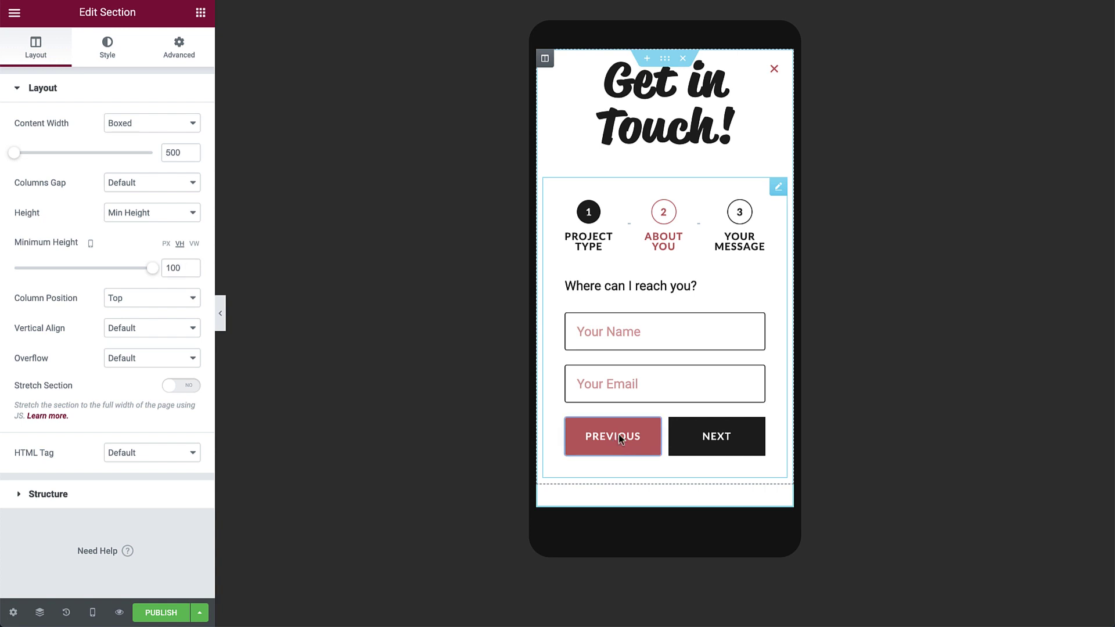
left_click(700, 464)
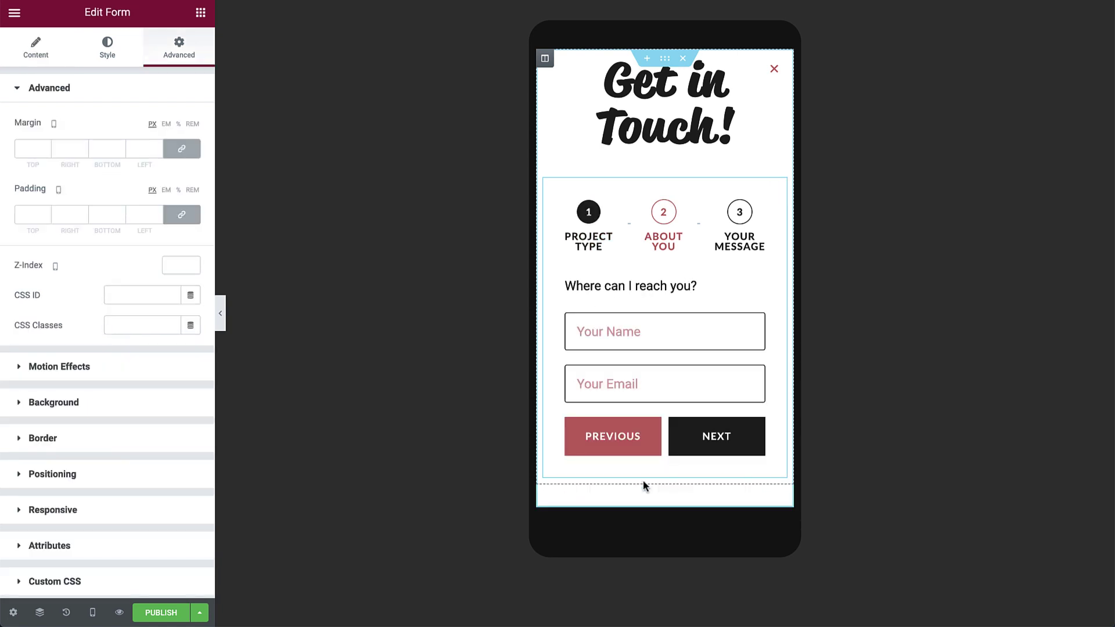
Publish the popup without display conditions and bring up the Finder (Ctrl+E).
left_click(161, 615)
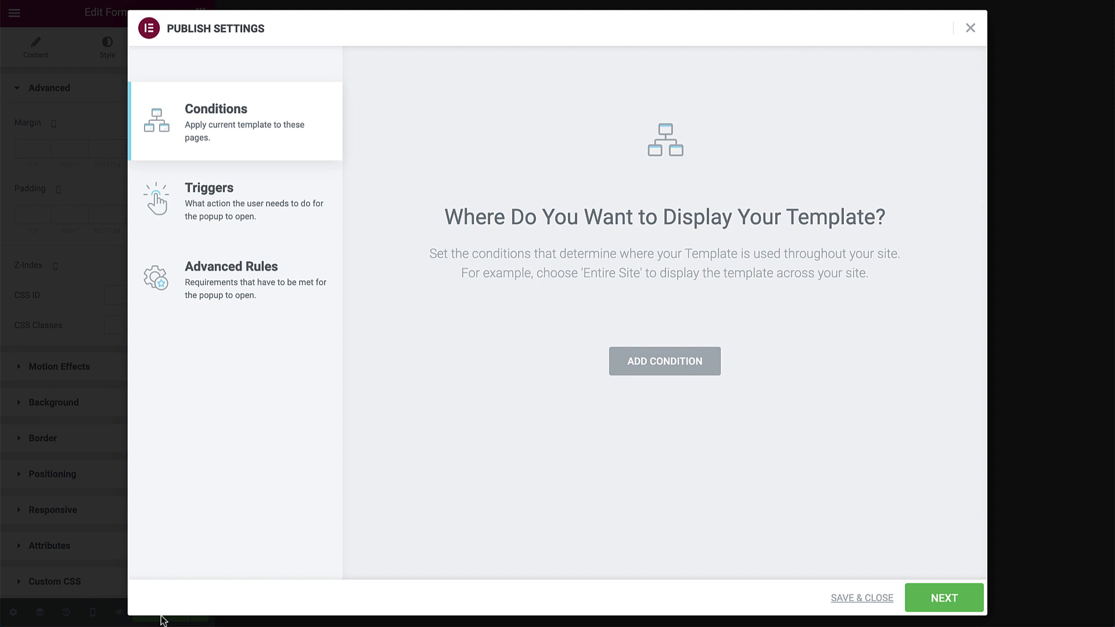
left_click(853, 596)
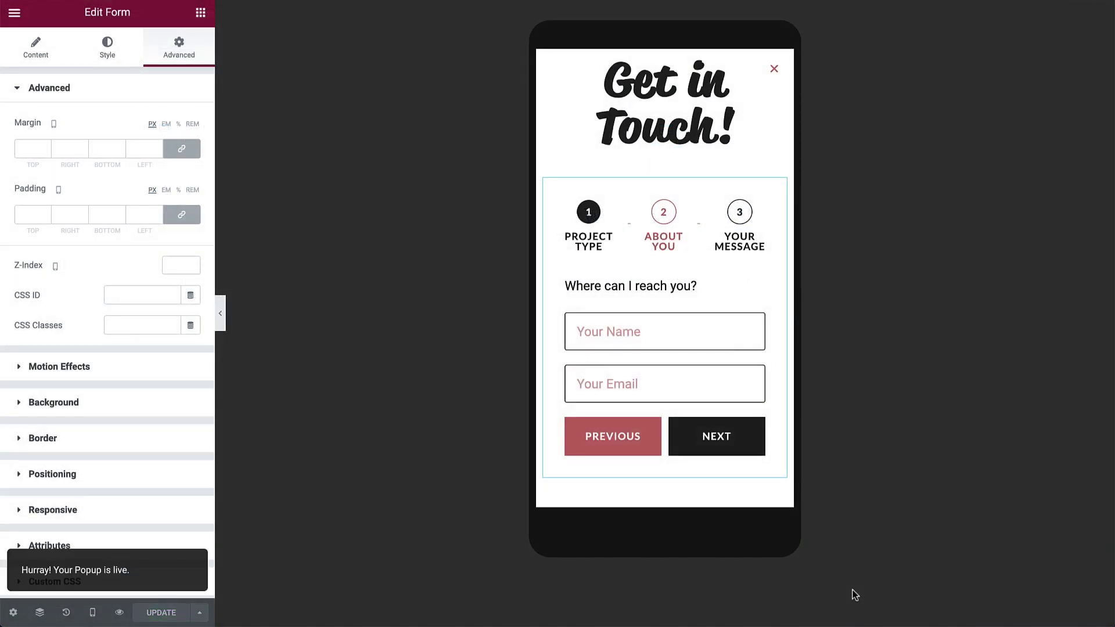
key("ctrl+e")
Find and open the Header template, then select its CONTACT button.
type("header")
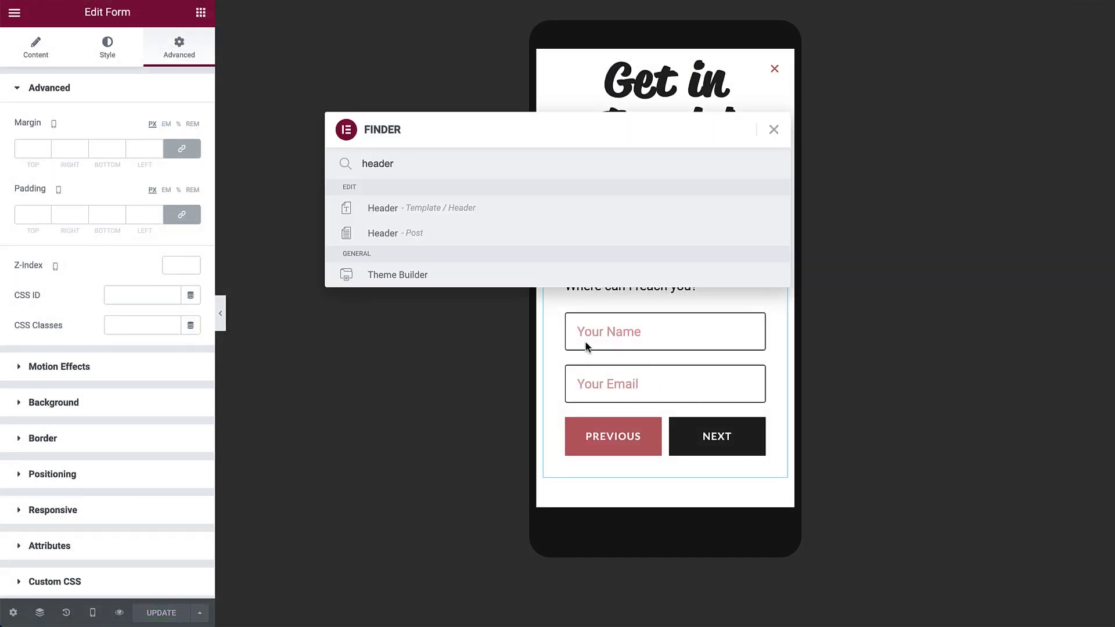
left_click(404, 204)
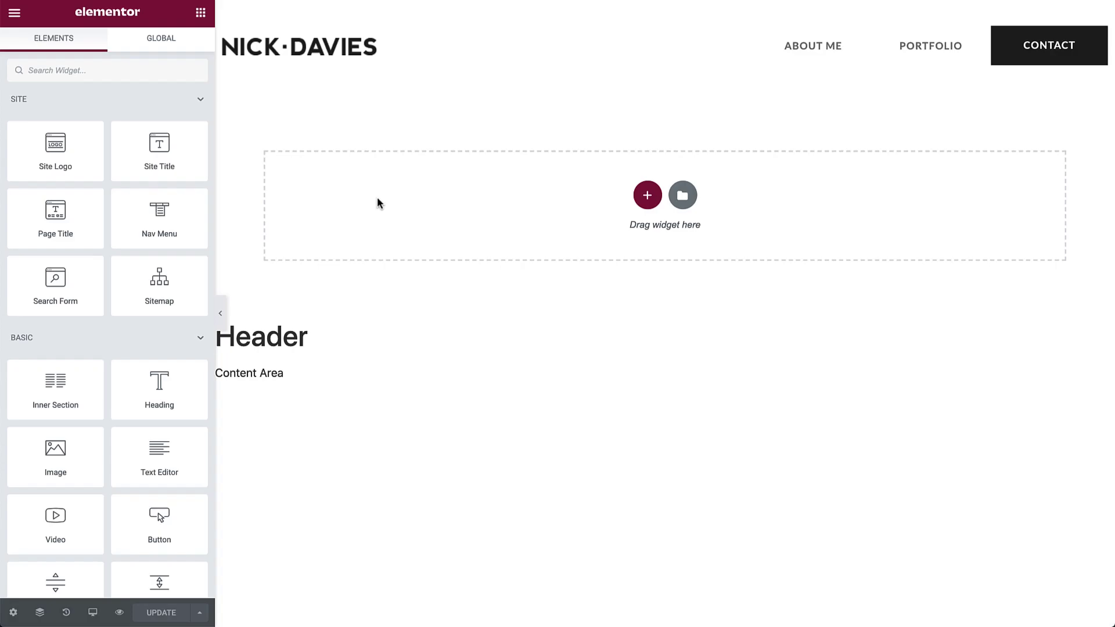
left_click(1063, 61)
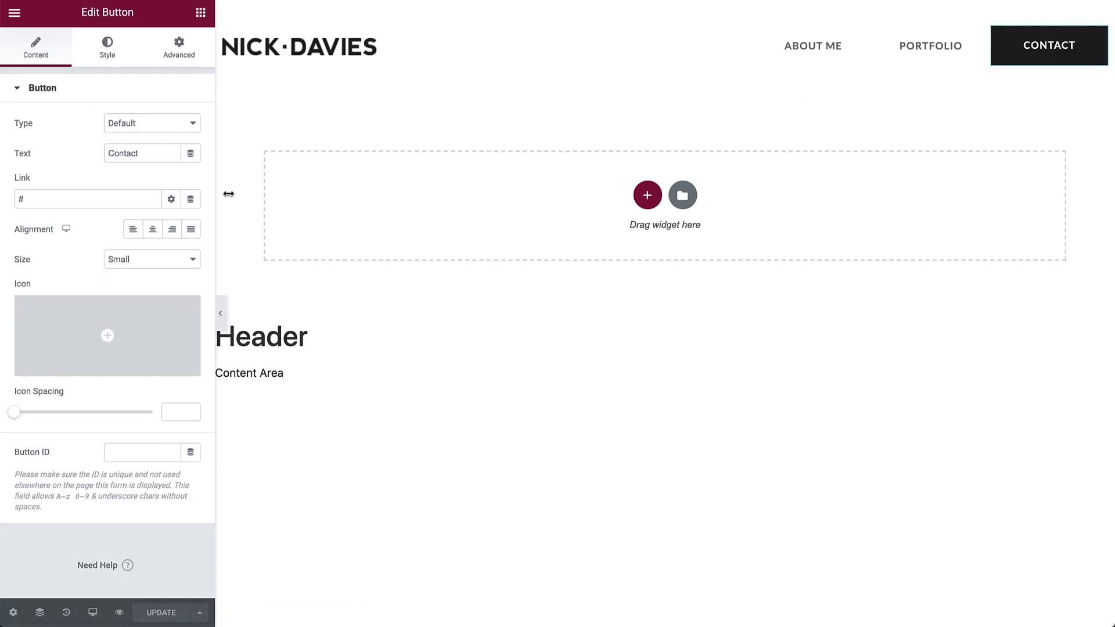
Link the CONTACT button to Open Popup > Contact Form and update the header.
left_click(191, 200)
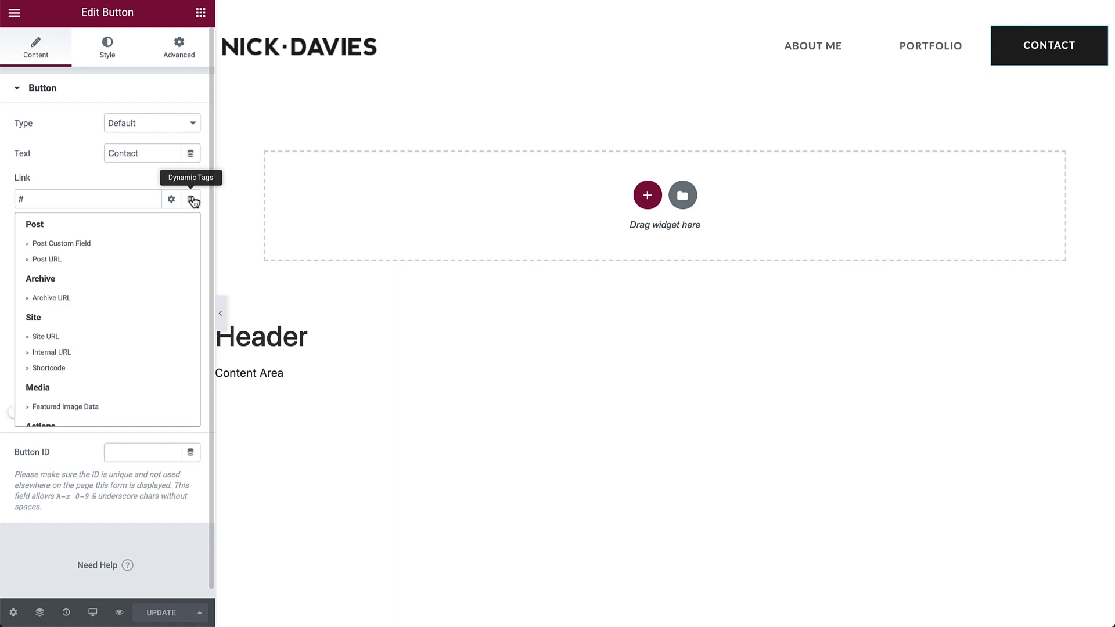
scroll(70, 340, "down", 2)
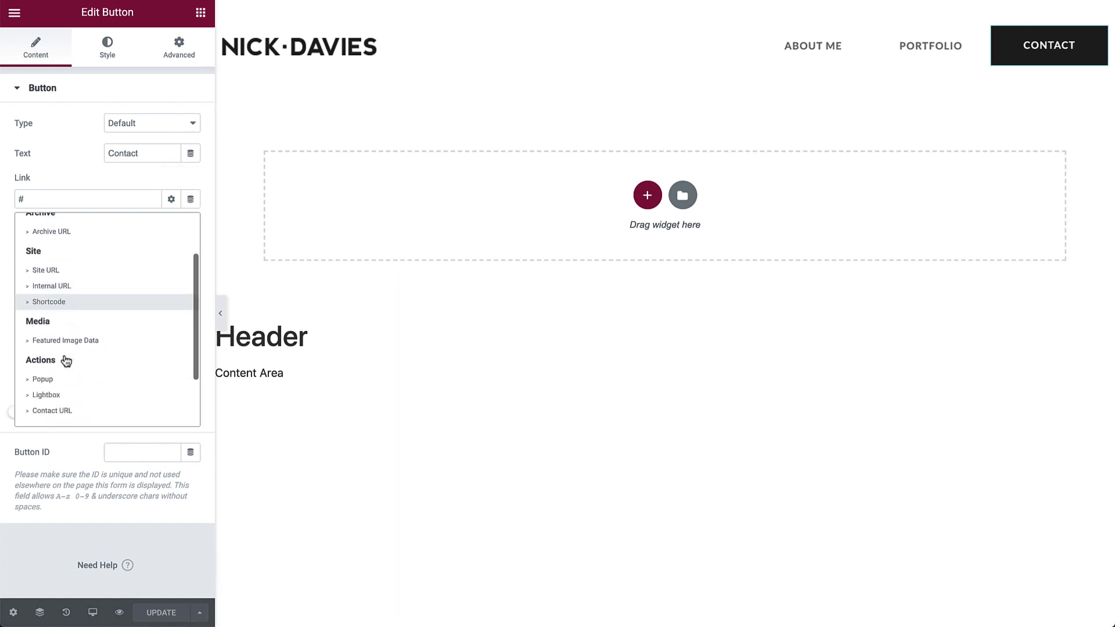
left_click(43, 379)
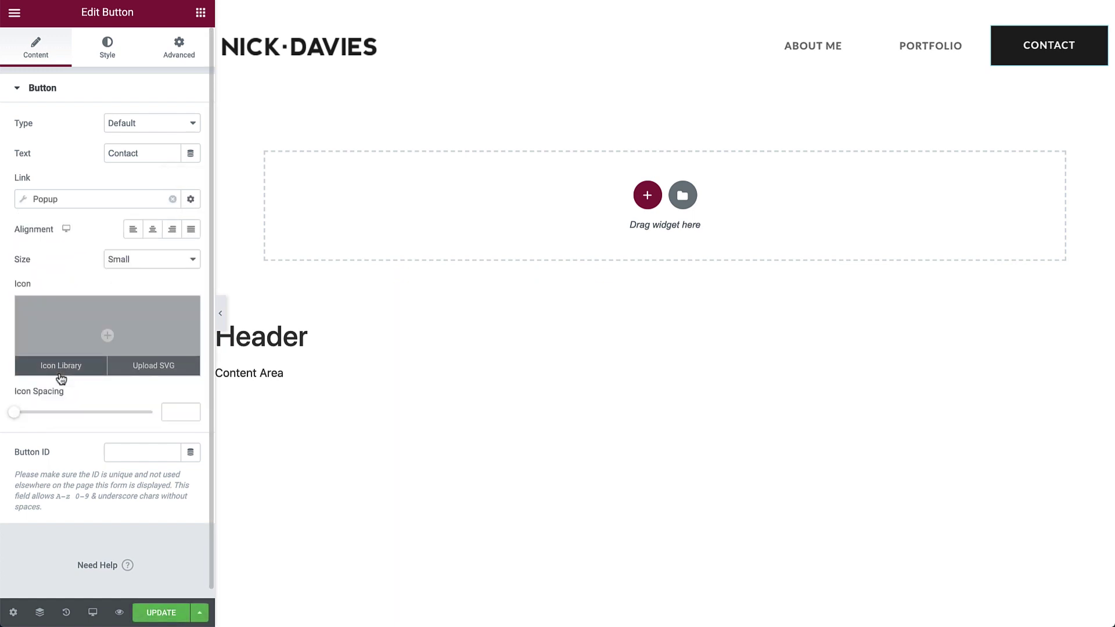
left_click(23, 201)
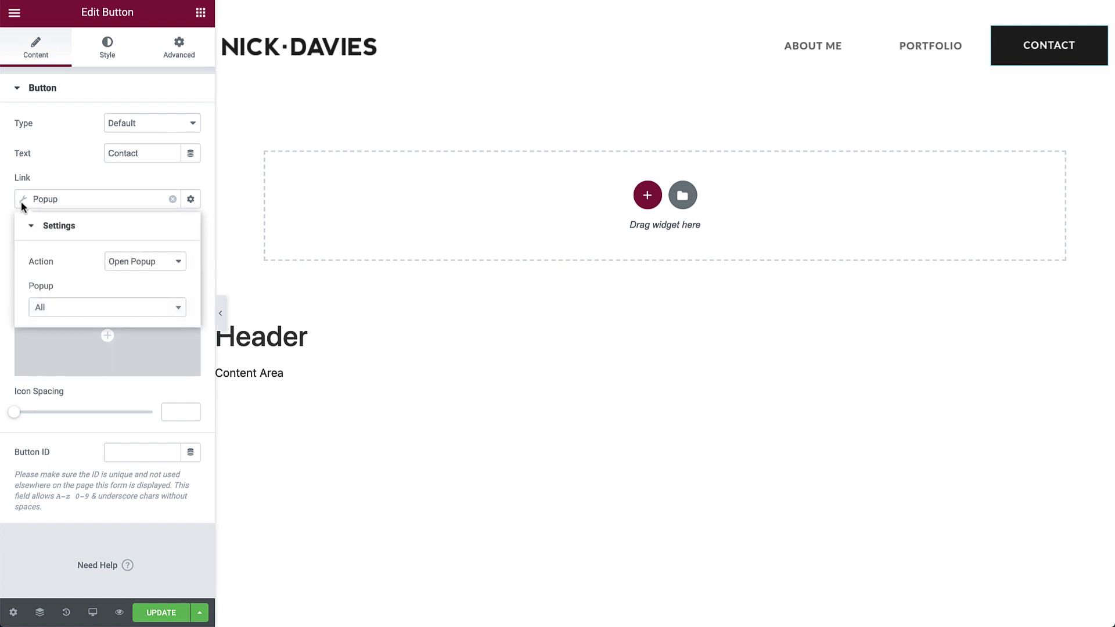
left_click(136, 266)
left_click(137, 259)
left_click(107, 306)
type("conta")
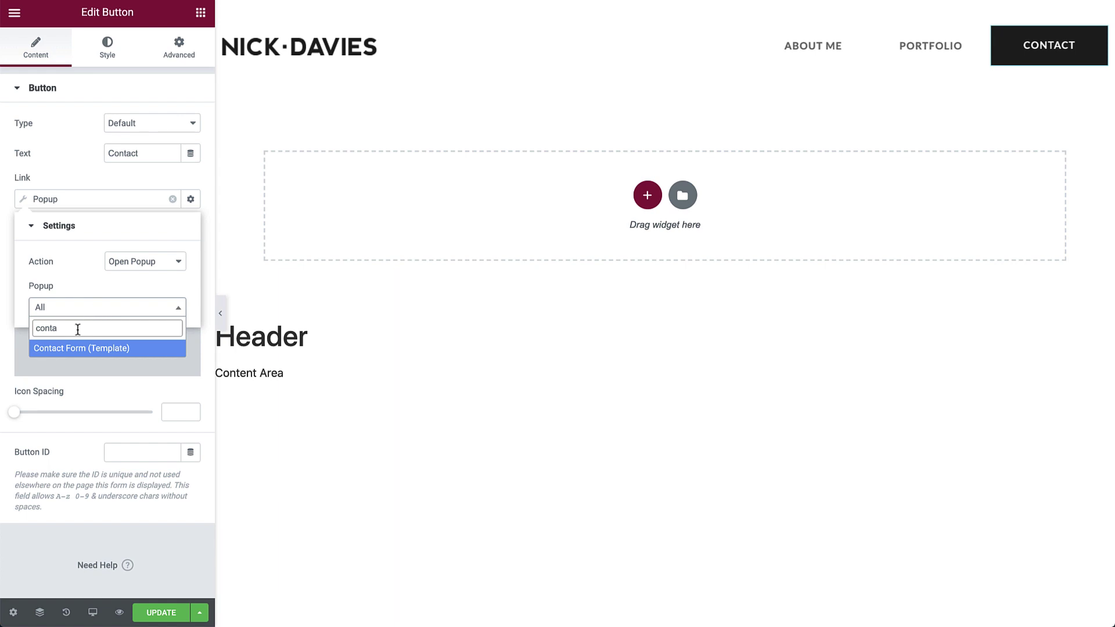
left_click(64, 350)
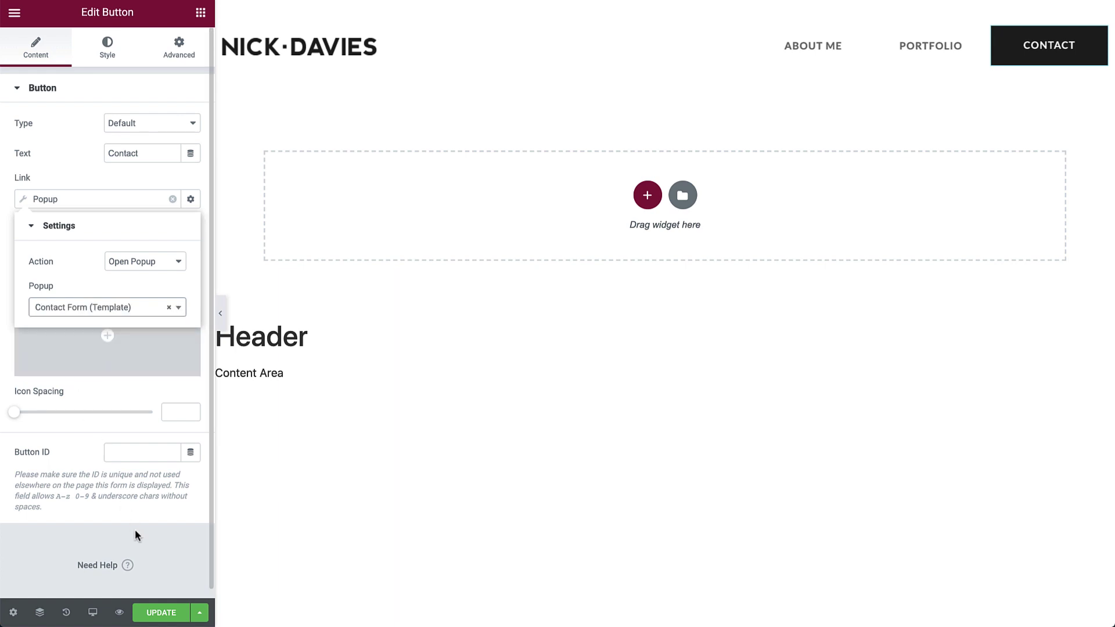
left_click(163, 613)
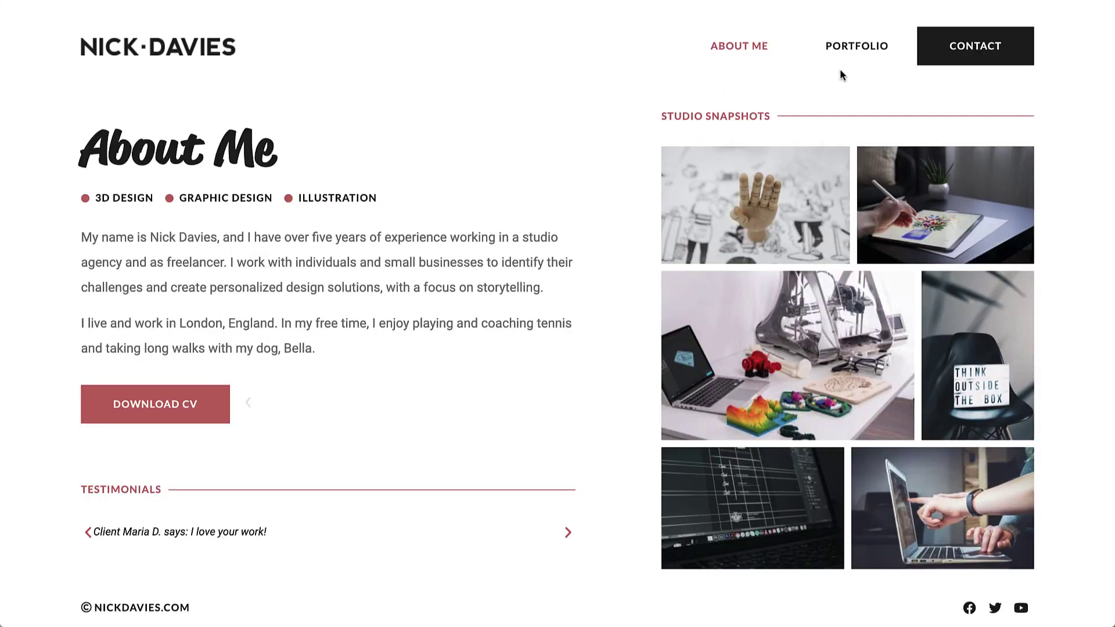
Open the Get in Touch! popup and tick 3D Design and Illustration as project types.
left_click(947, 56)
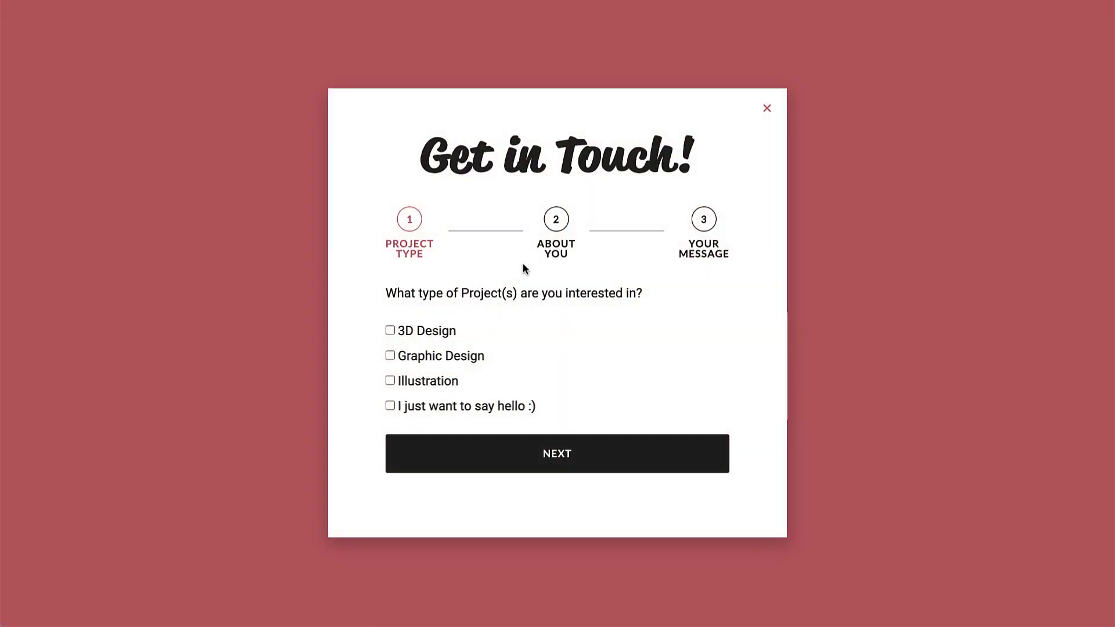
left_click(389, 329)
left_click(390, 381)
left_click(455, 455)
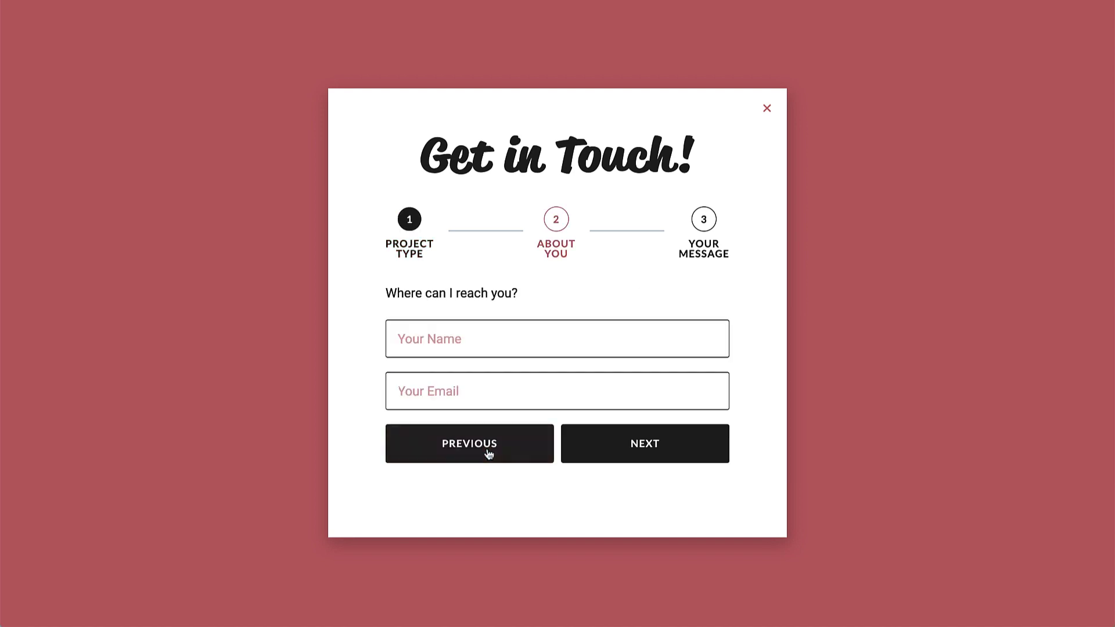
Fill in the contact's name and e-mail on the About You step.
left_click(476, 345)
type("James")
left_click(473, 393)
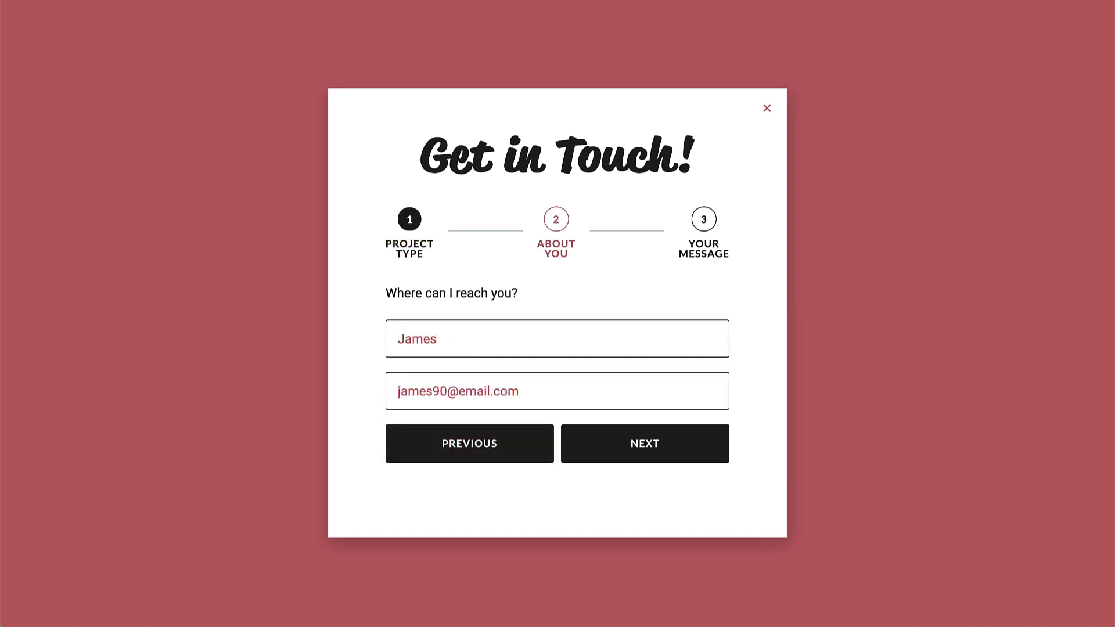
left_click(634, 443)
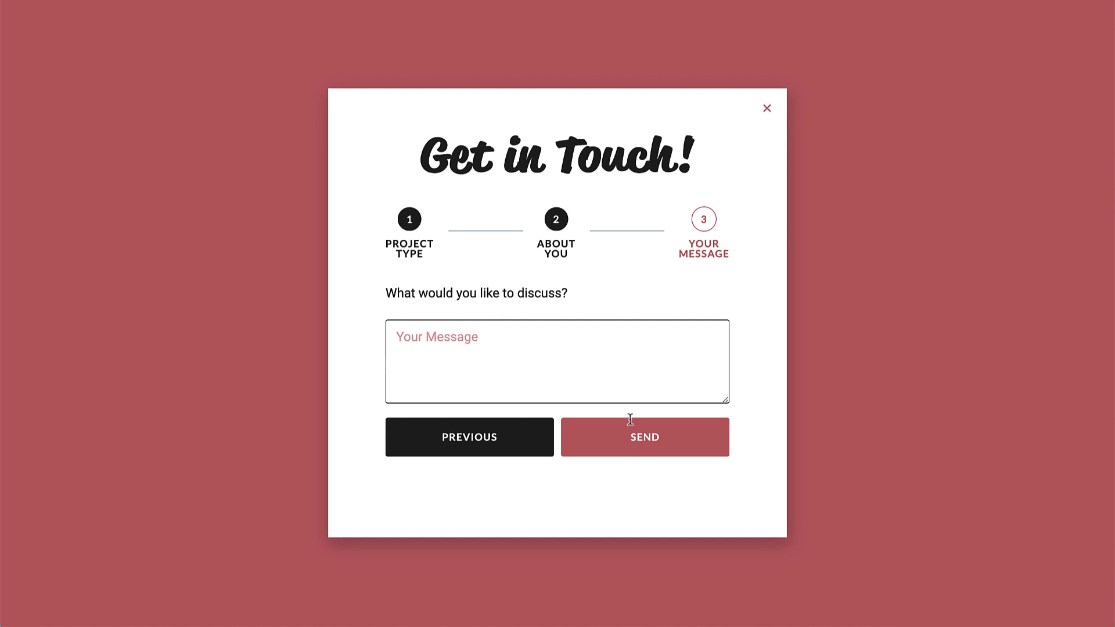
Write the message 'Hi, I'd like to get in touch!' and send the enquiry.
left_click(593, 331)
type("Hi, I'd like to get in touch!")
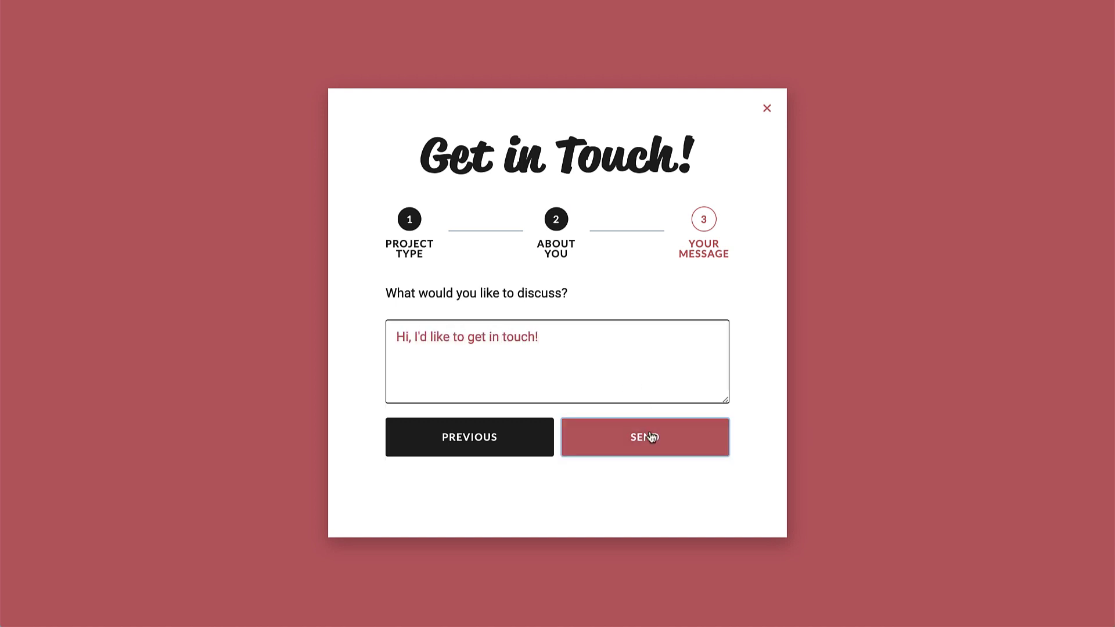
left_click(648, 437)
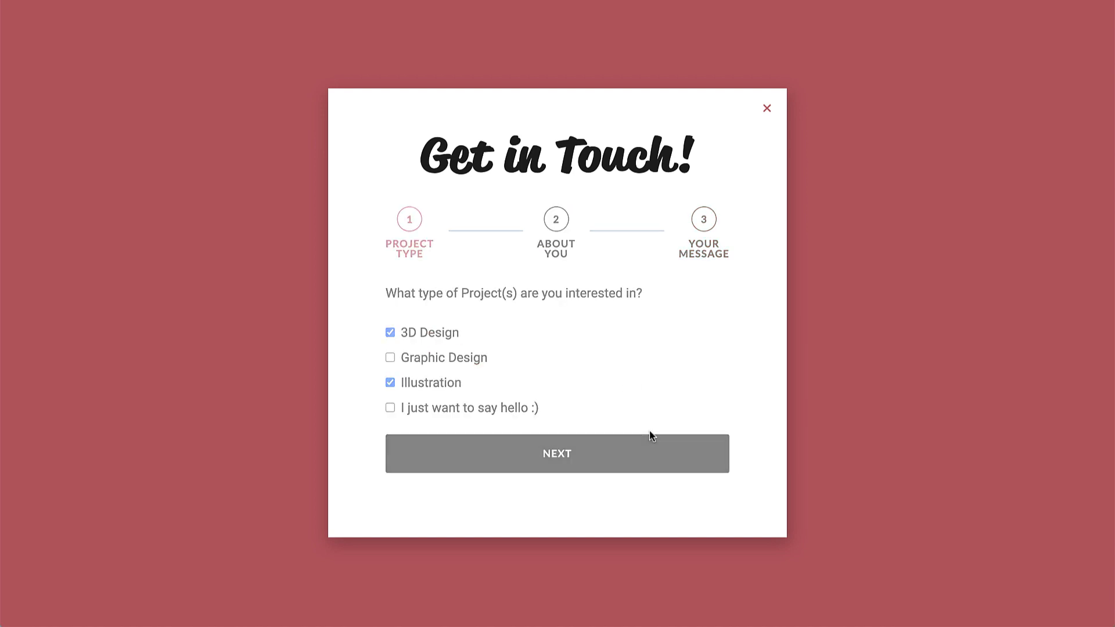